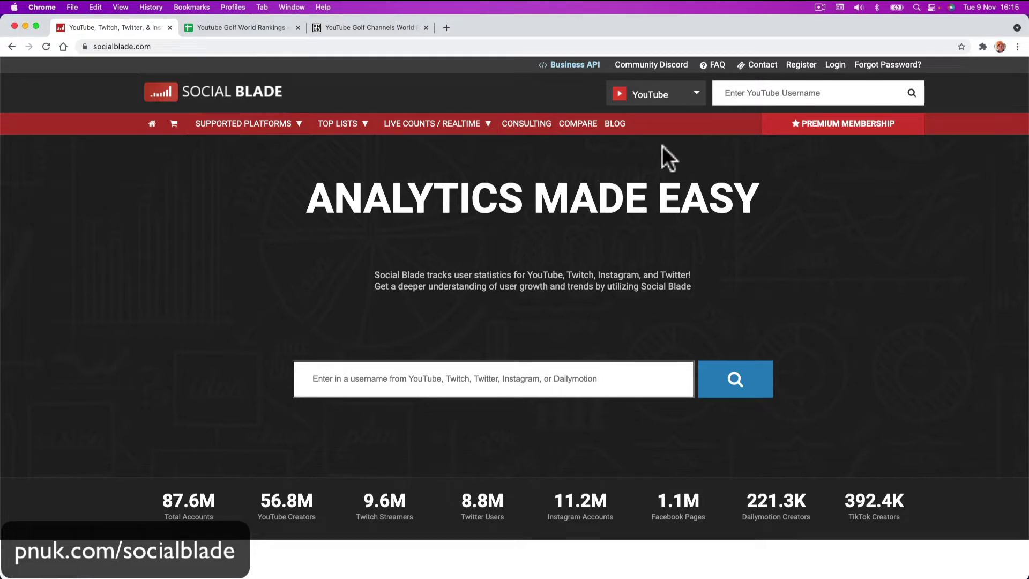
# View the platforms offered for the username search and reload the Social Blade home page.
pyautogui.click(648, 95)
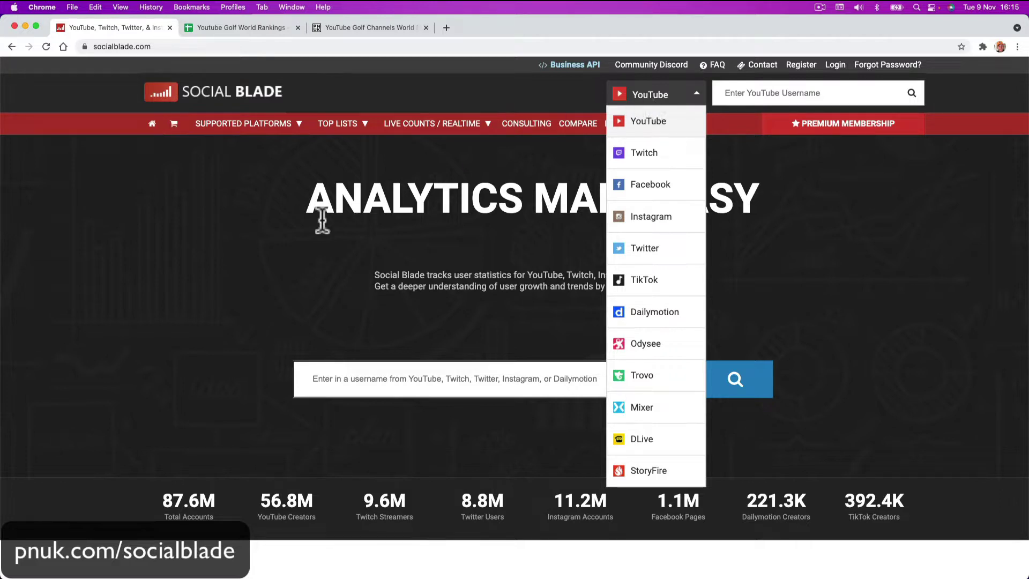
pyautogui.click(172, 220)
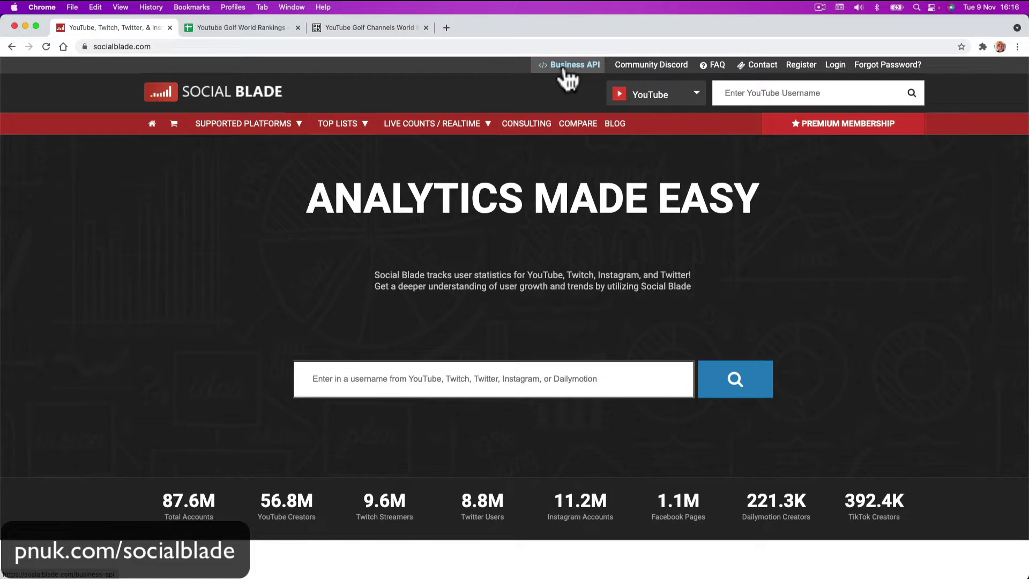
pyautogui.click(253, 103)
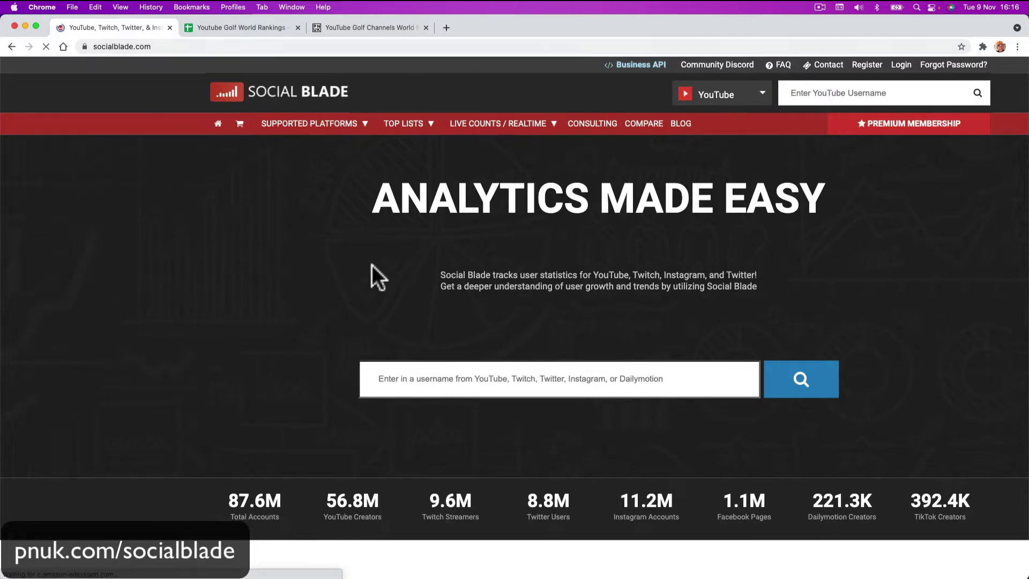
# Search YouTube usernames for the training channel by its owner's full name followed by "training".
pyautogui.click(818, 102)
pyautogui.write('paul ni')
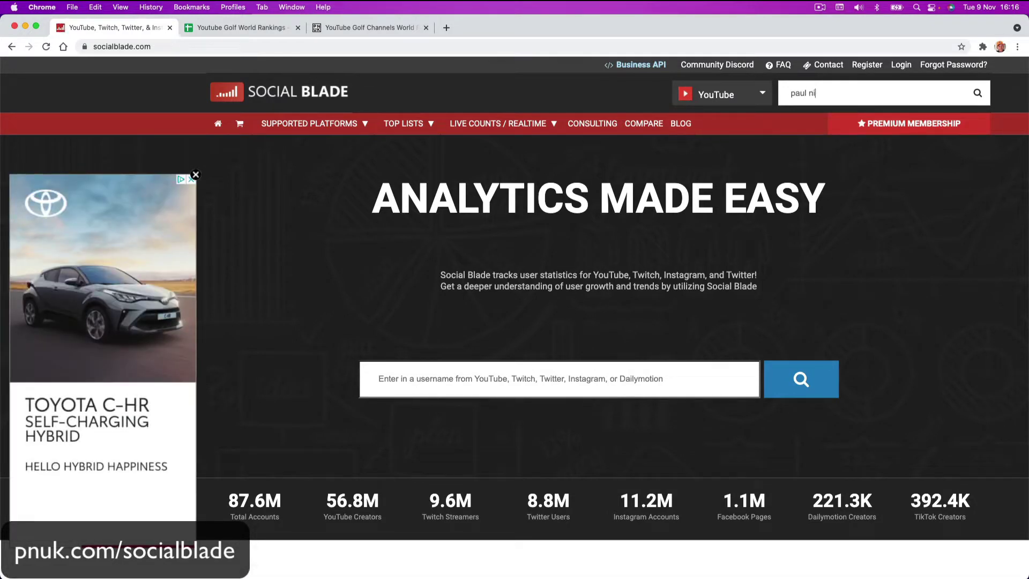
pyautogui.write('cholson tr')
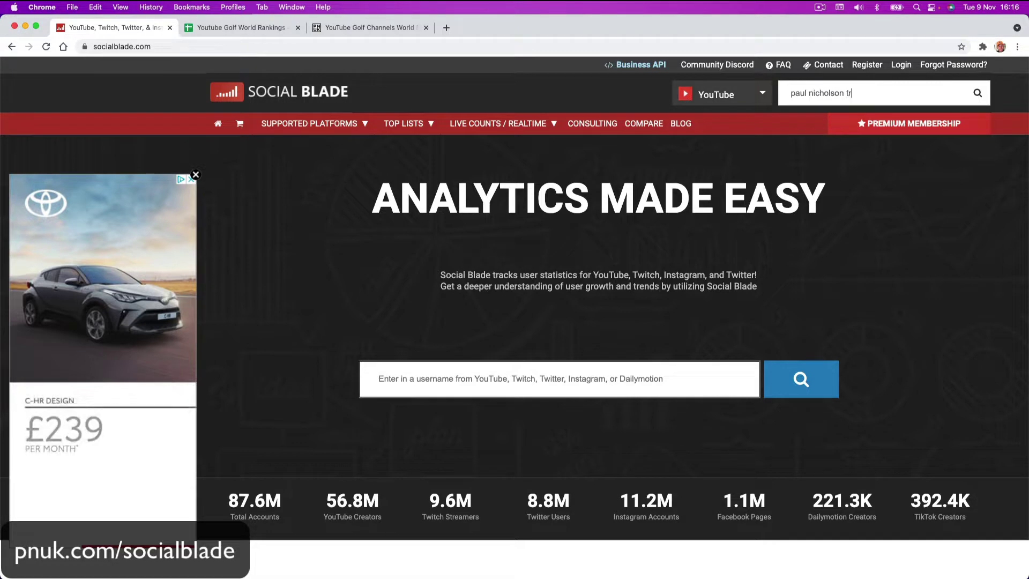
pyautogui.write('aining')
pyautogui.press('Return')
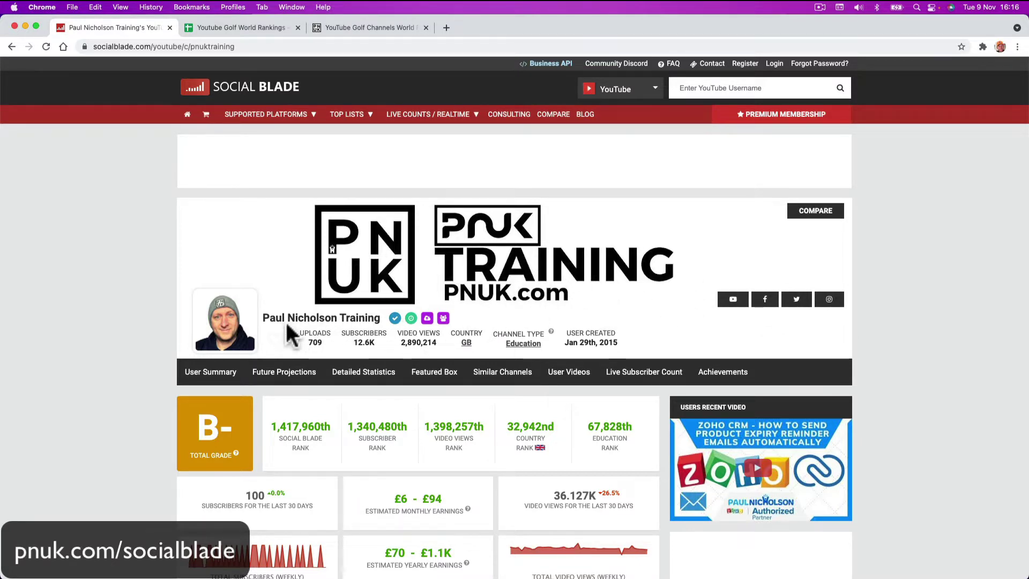
# Open the channel's Instagram link in a new browser tab and close that tab again.
pyautogui.click(820, 298)
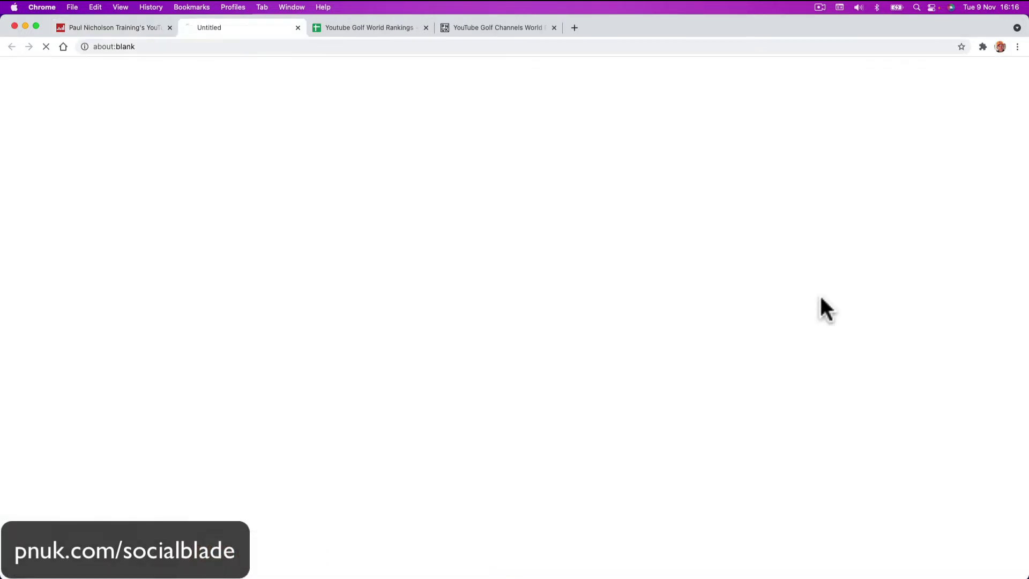
pyautogui.click(297, 27)
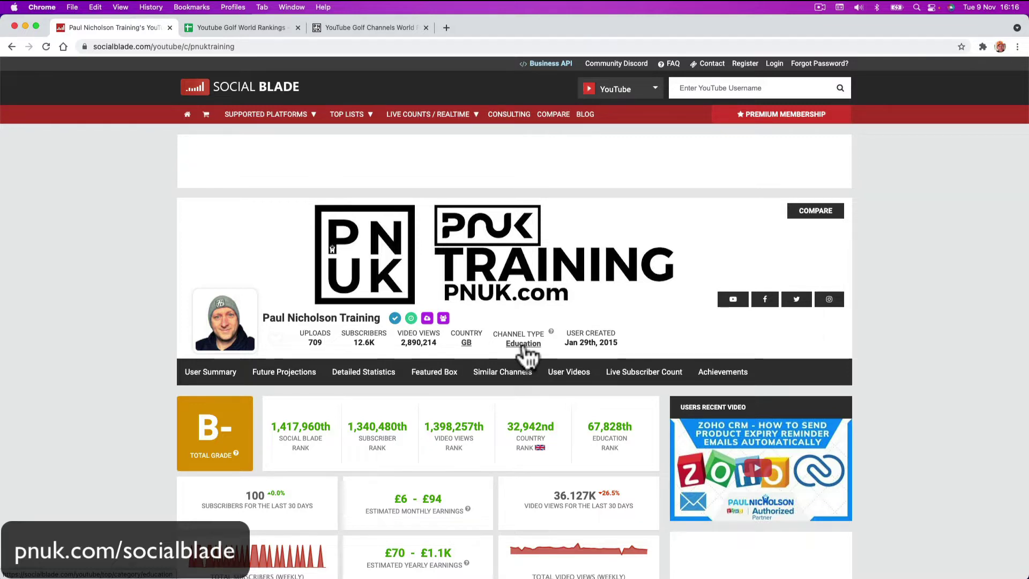
# Examine the channel's total grade, rankings, 30-day subscriber and view figures, and estimated earnings.
pyautogui.scroll(-5, 351, 426)
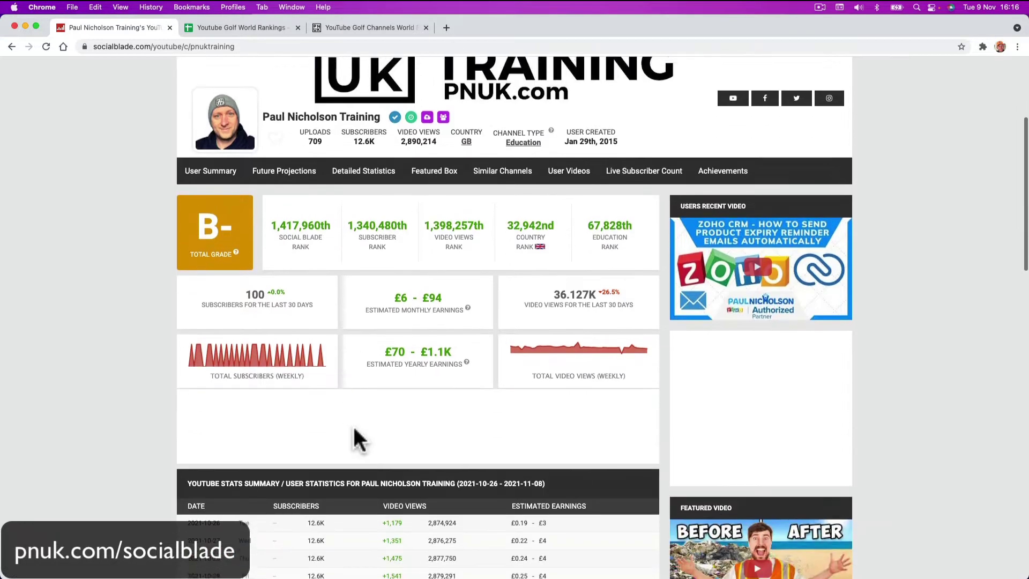
pyautogui.scroll(5, 314, 253)
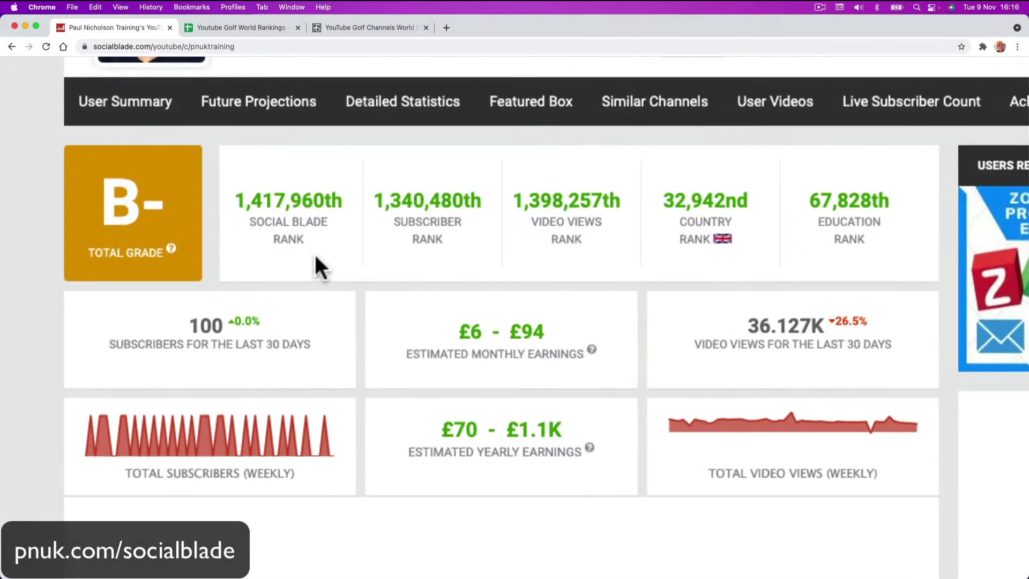
pyautogui.scroll(-3, 314, 253)
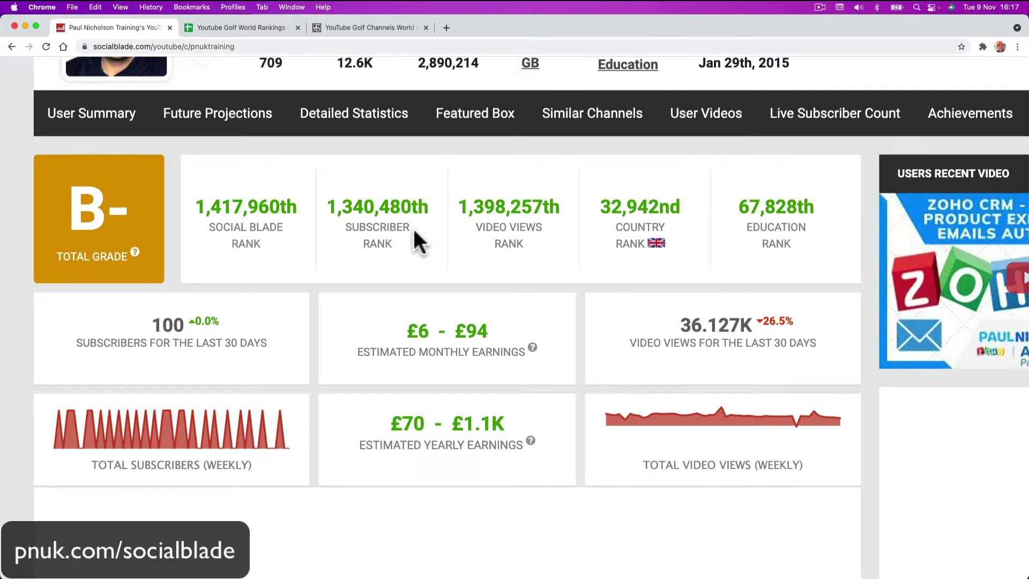
pyautogui.scroll(1, 414, 231)
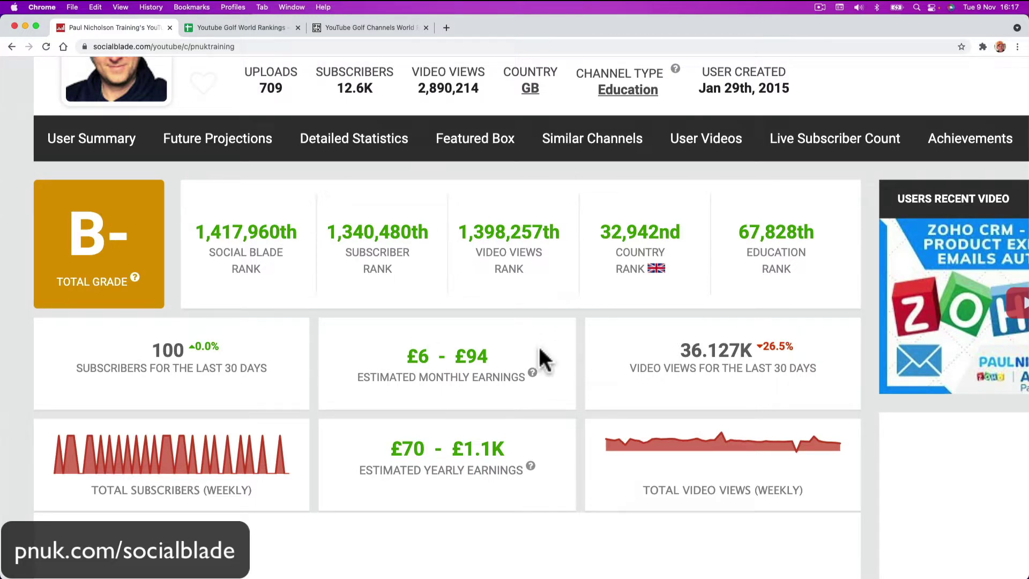
pyautogui.scroll(10, 316, 338)
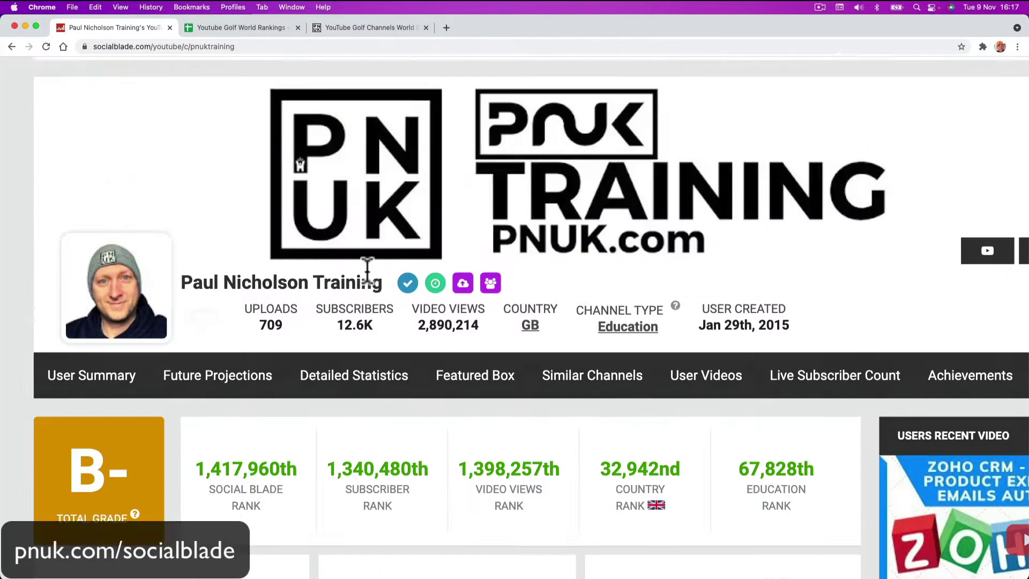
# Open the Social Blade FAQ in a new browser tab and switch to it.
pyautogui.rightClick(870, 64)
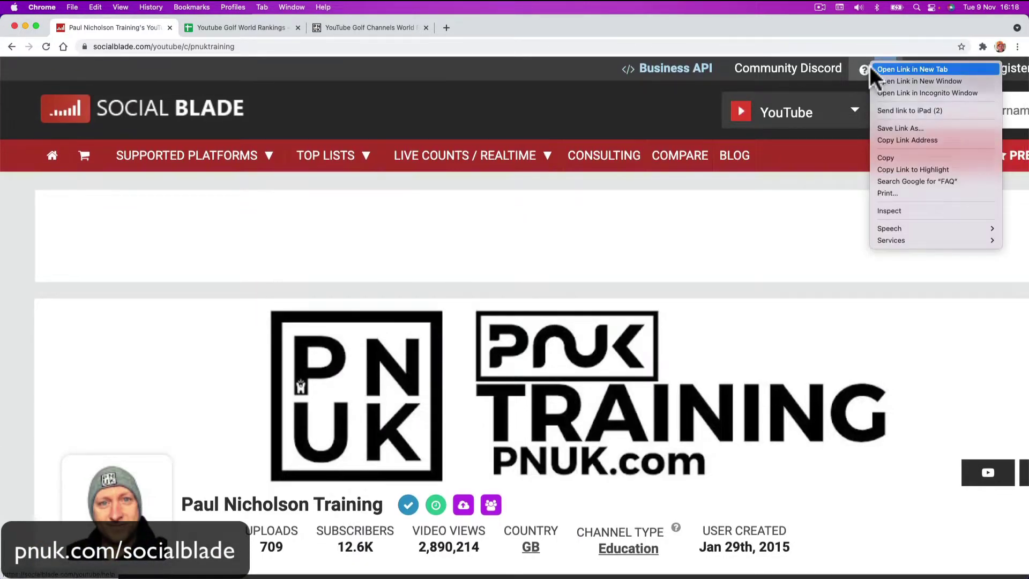
pyautogui.click(869, 67)
pyautogui.click(278, 31)
# Look through the FAQ's general, partner-related and current partner questions.
pyautogui.scroll(-2, 463, 450)
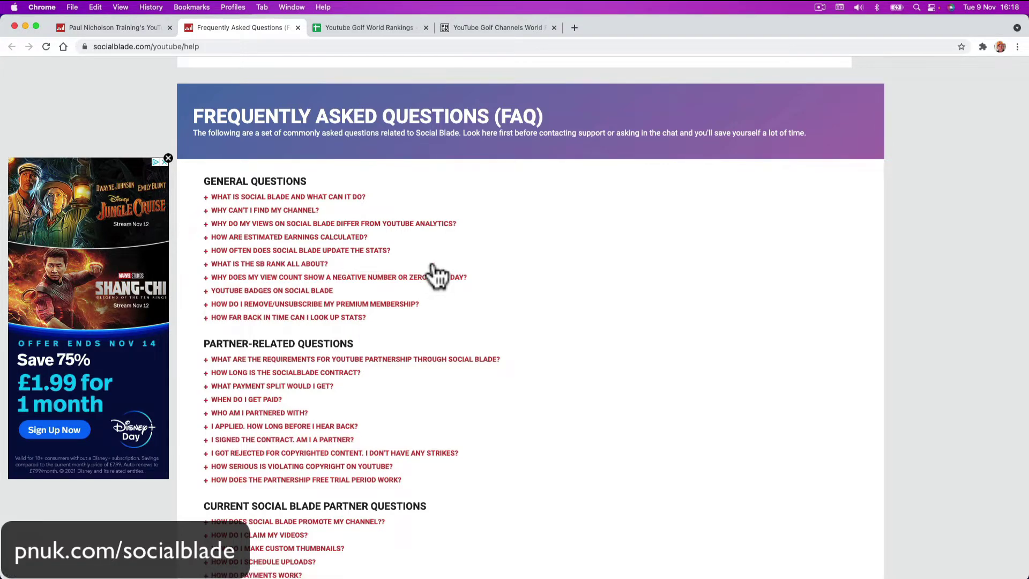
pyautogui.scroll(5, 437, 275)
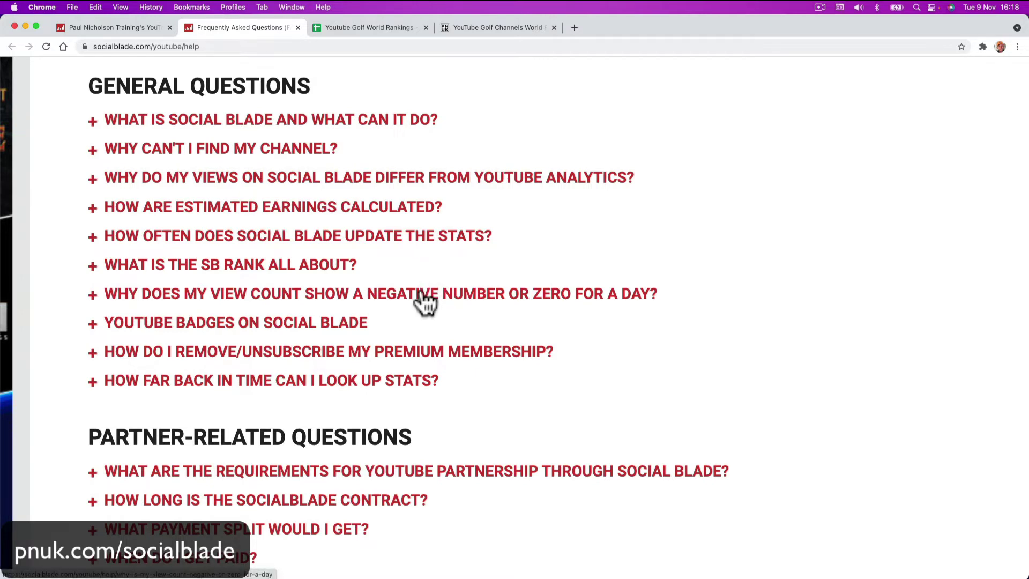
pyautogui.scroll(8, 426, 303)
pyautogui.scroll(-7, 423, 300)
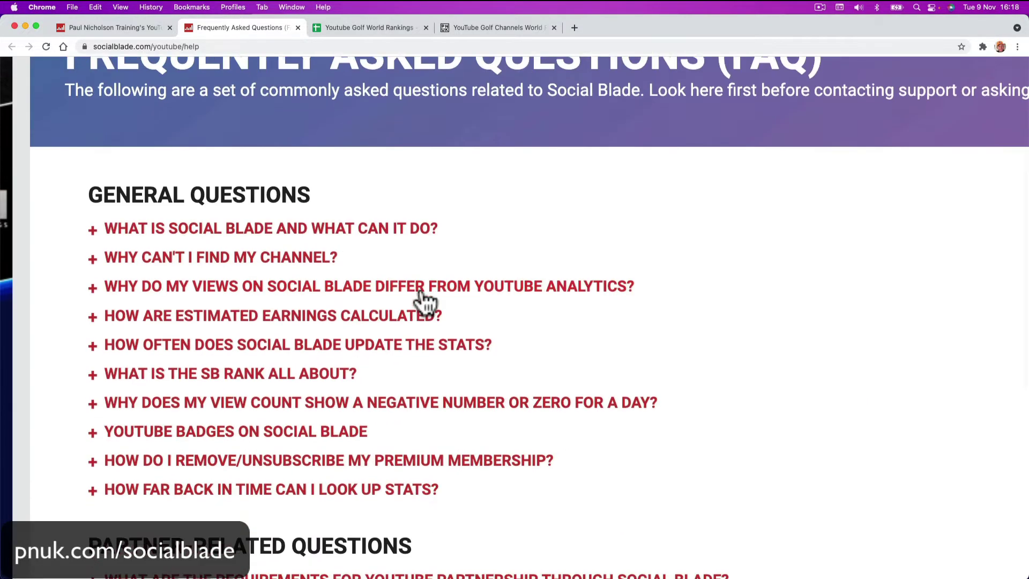
pyautogui.scroll(-10, 426, 303)
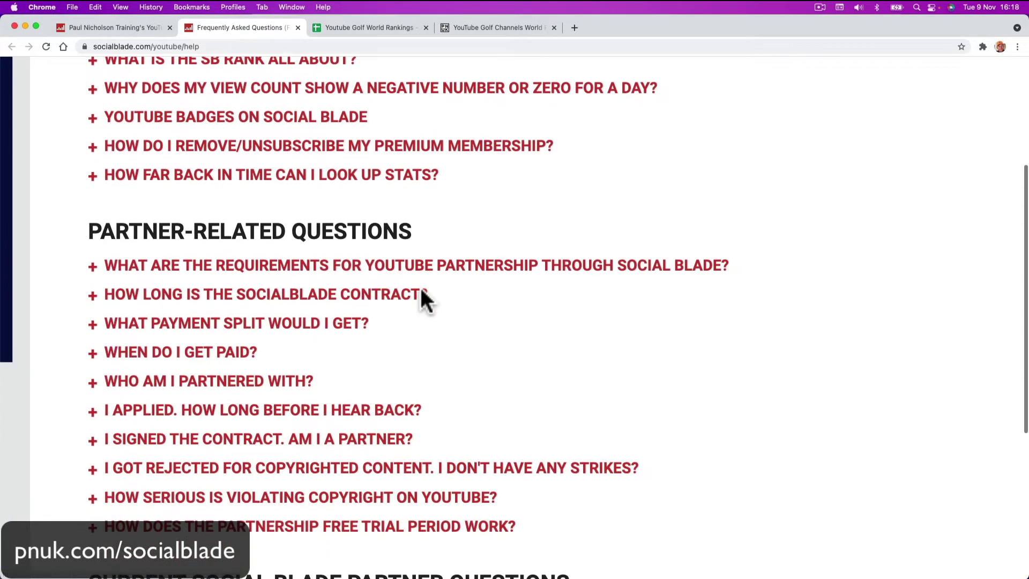
pyautogui.scroll(-1, 421, 291)
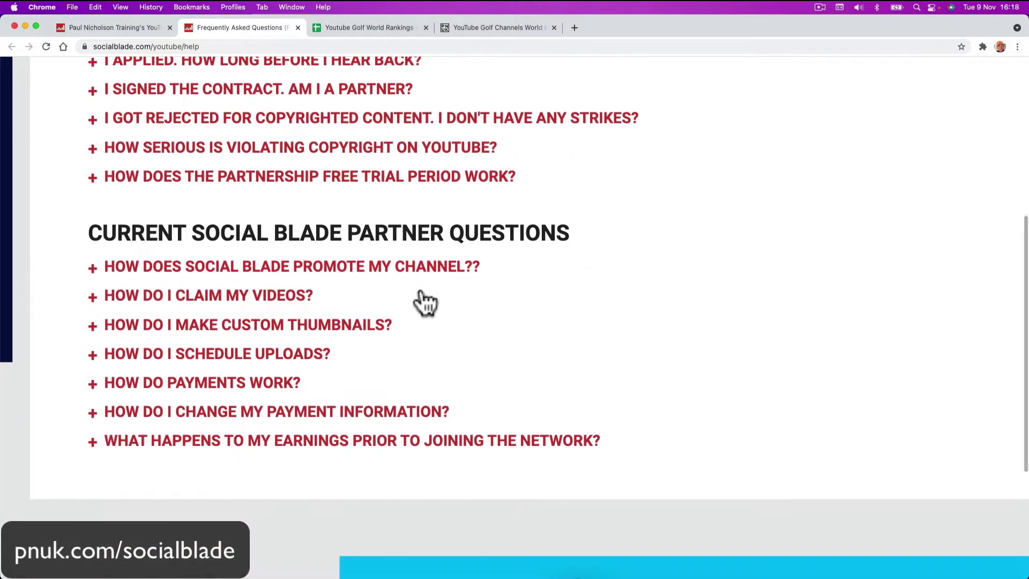
pyautogui.scroll(5, 426, 303)
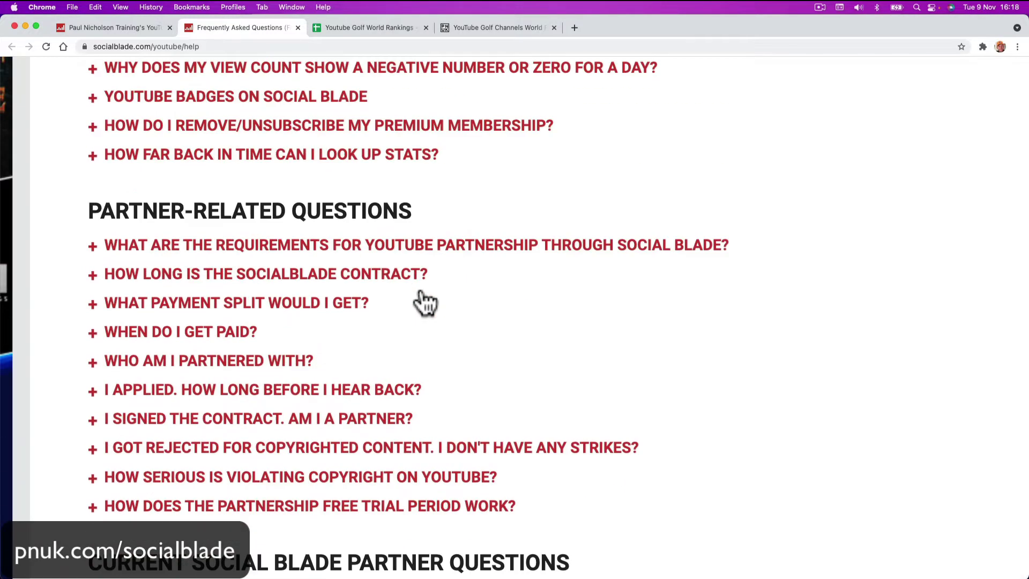
# Find "rank" on the FAQ page and expand "What is the SB rank all about?" to read its answer.
pyautogui.press('cmd+f')
pyautogui.write('rank')
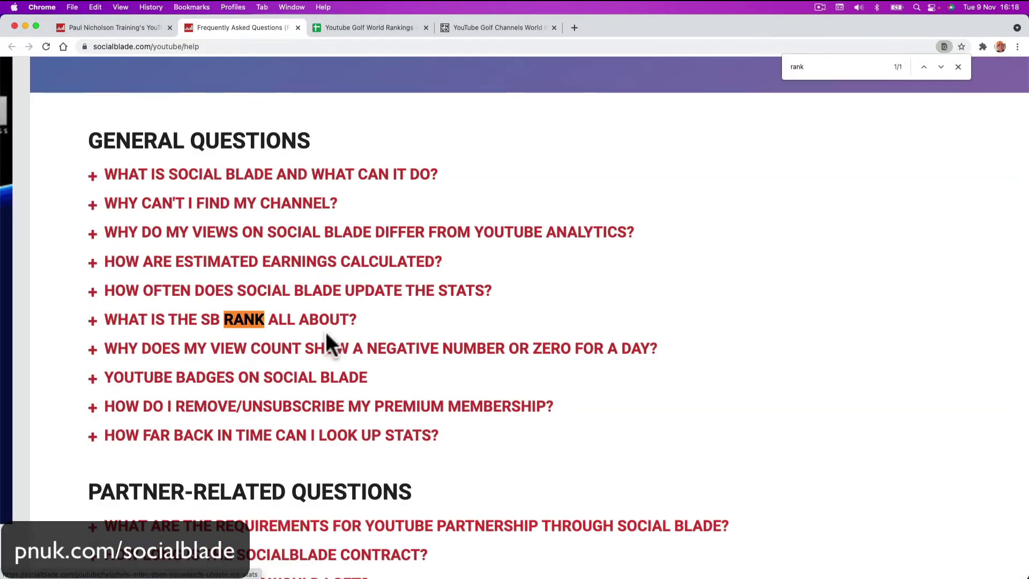
pyautogui.click(189, 326)
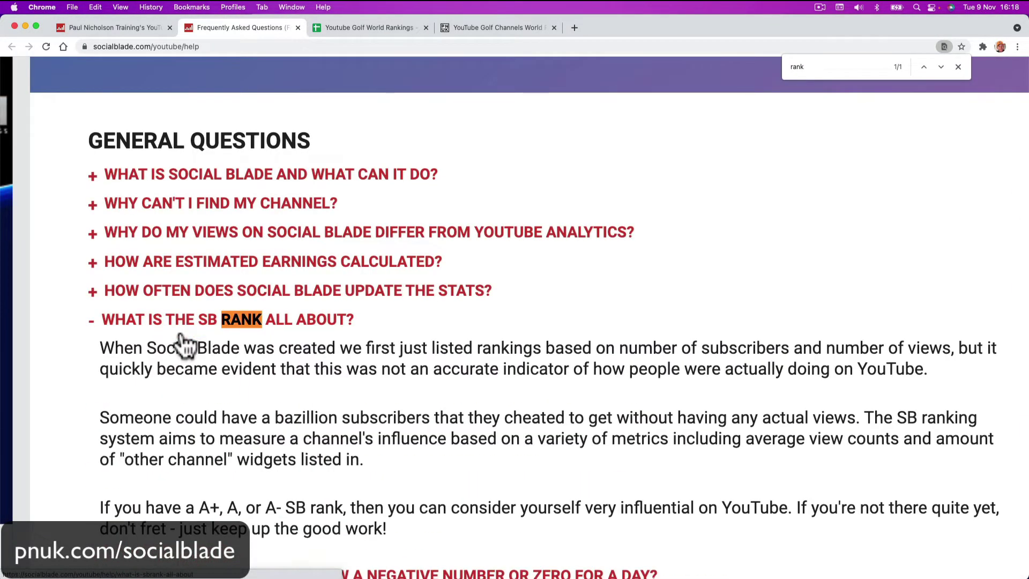
pyautogui.scroll(-3, 184, 339)
pyautogui.scroll(-1, 184, 338)
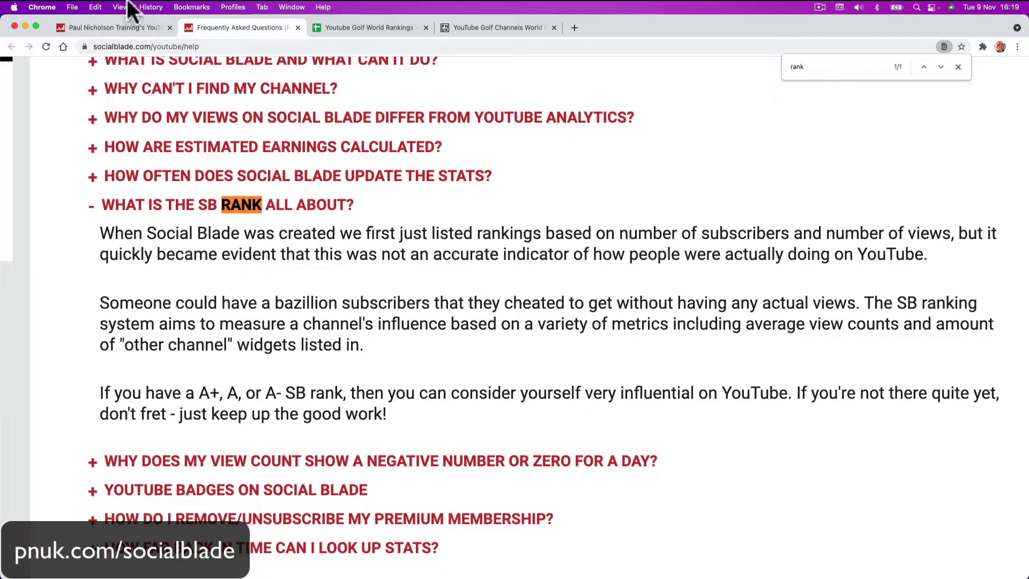
# Return to the training channel's Social Blade page and examine its header figures, rankings, weekly graphs and estimated earnings.
pyautogui.click(117, 25)
pyautogui.scroll(-6, 203, 237)
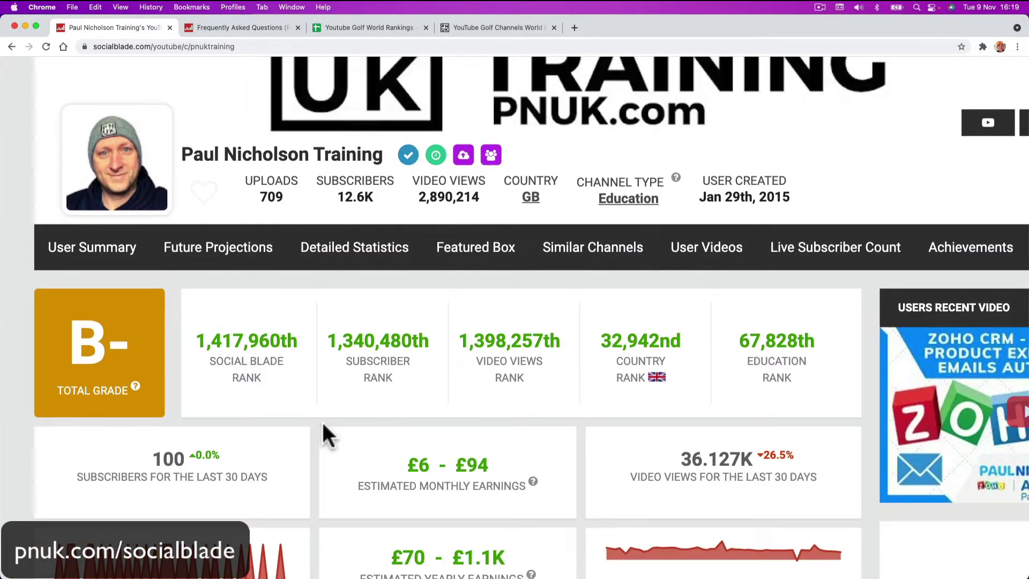
pyautogui.scroll(-3, 321, 421)
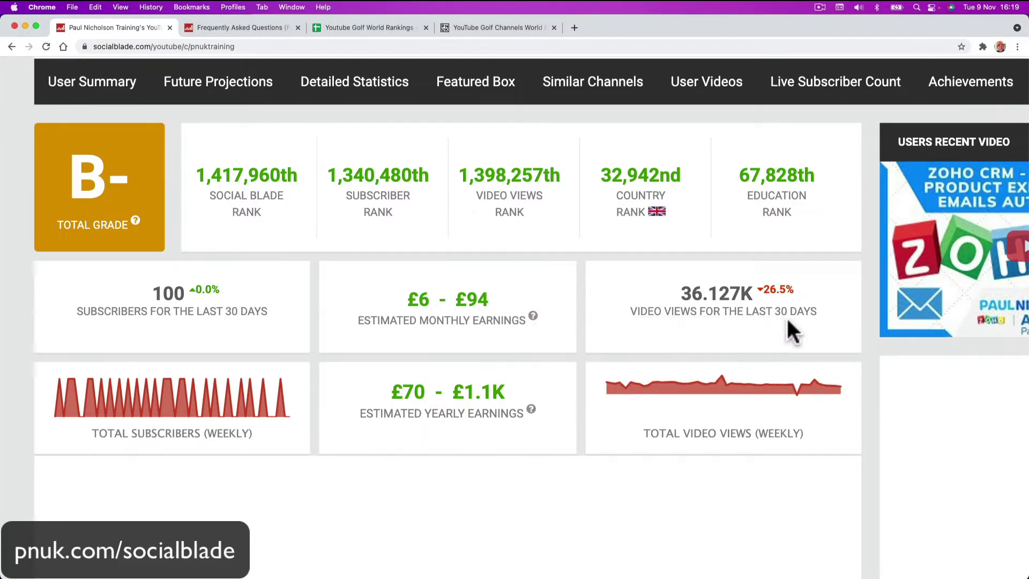
pyautogui.scroll(-3, 616, 407)
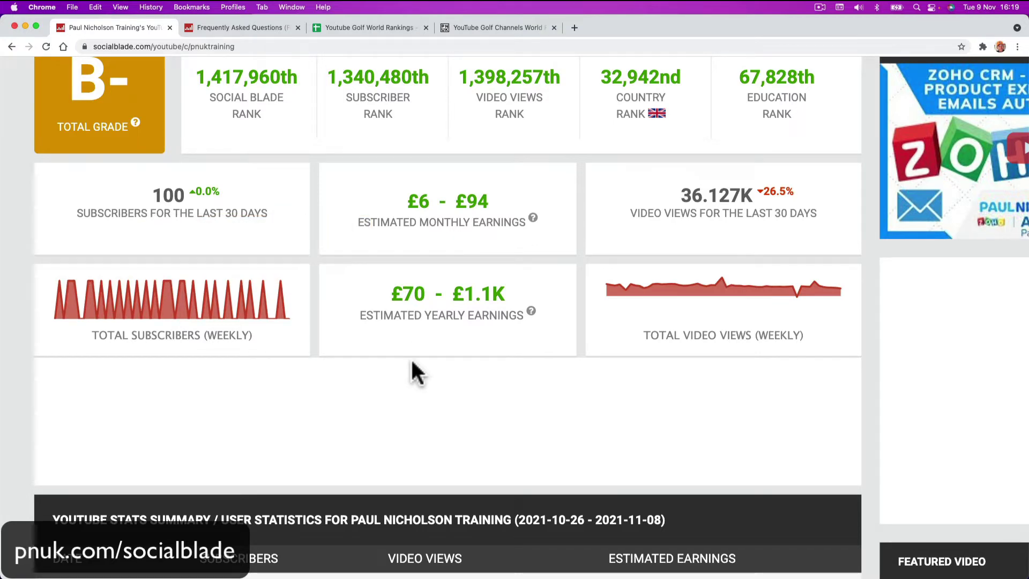
pyautogui.scroll(3, 412, 362)
pyautogui.scroll(4, 412, 359)
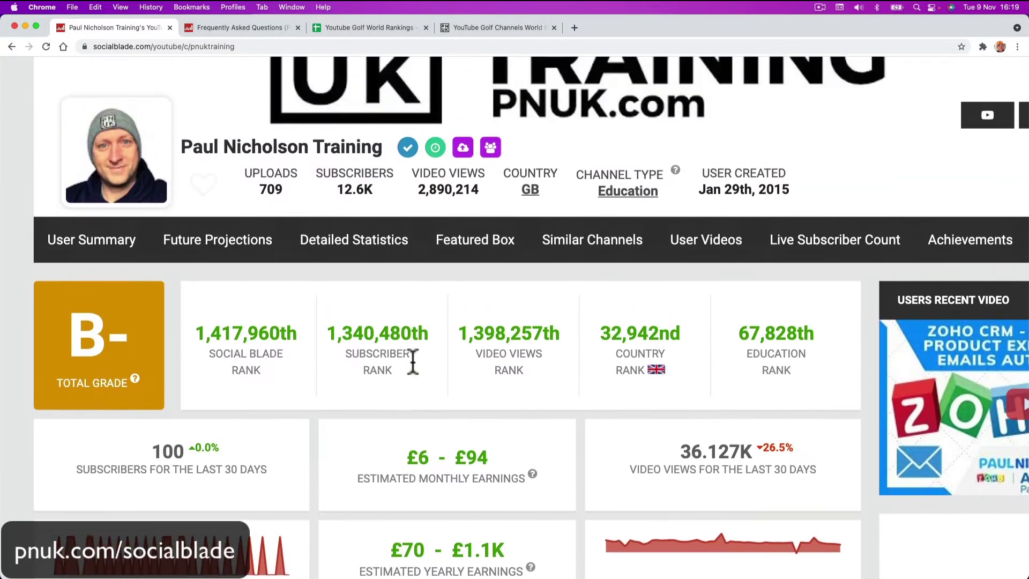
pyautogui.scroll(-2, 413, 361)
pyautogui.scroll(3, 416, 372)
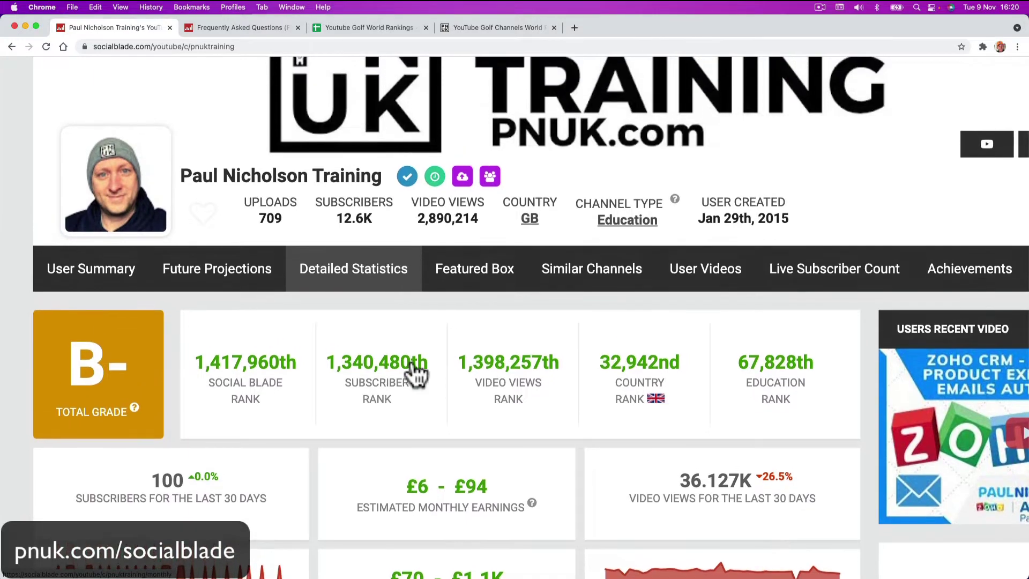
pyautogui.scroll(1, 416, 374)
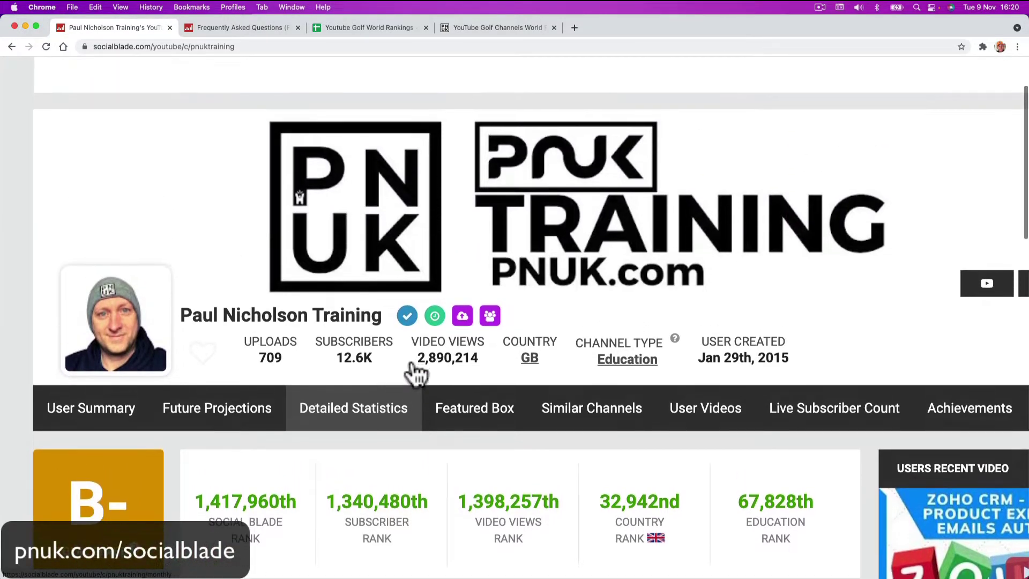
# Switch to the YouTube Golf Channels World Rankings page and look through the table in subscriber count order.
pyautogui.click(469, 27)
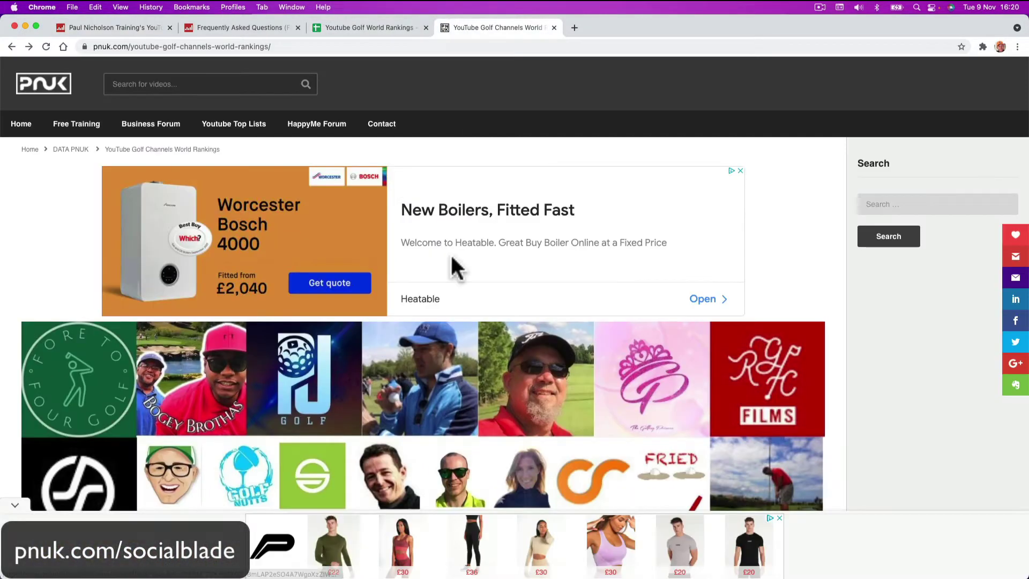
pyautogui.scroll(-15, 397, 325)
pyautogui.scroll(10, 397, 325)
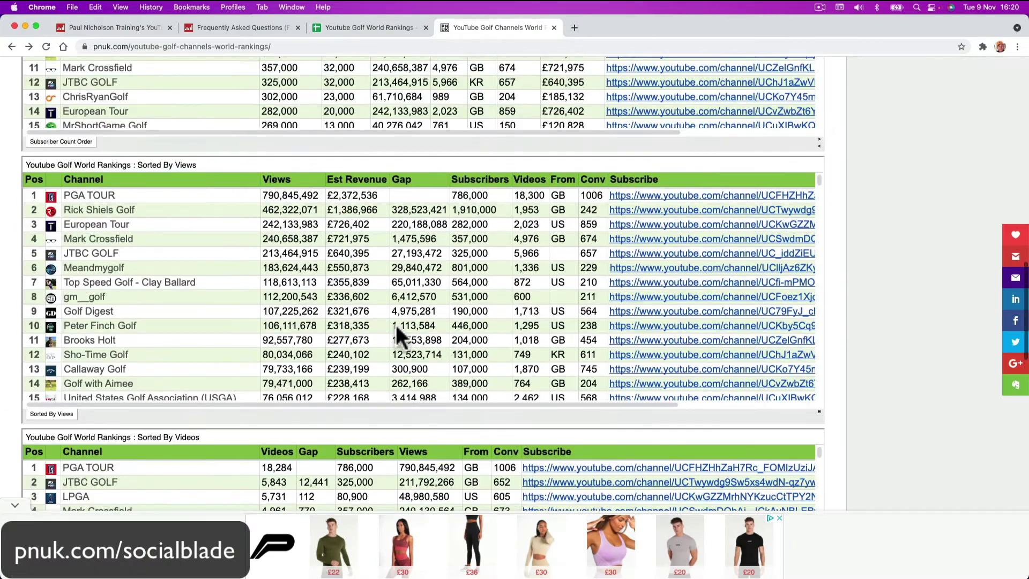
pyautogui.scroll(-15, 366, 222)
pyautogui.scroll(-20, 367, 223)
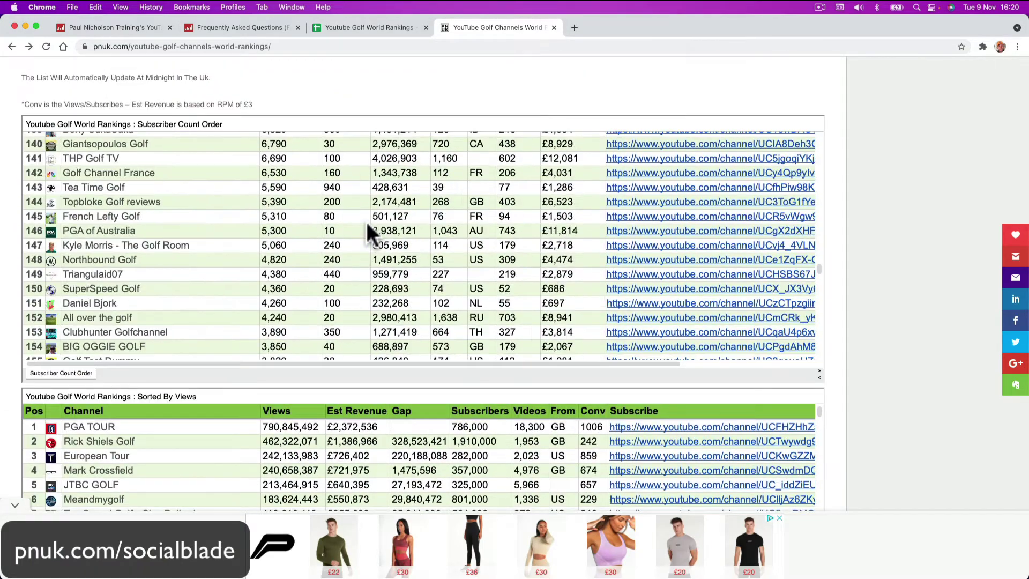
pyautogui.scroll(-5, 296, 291)
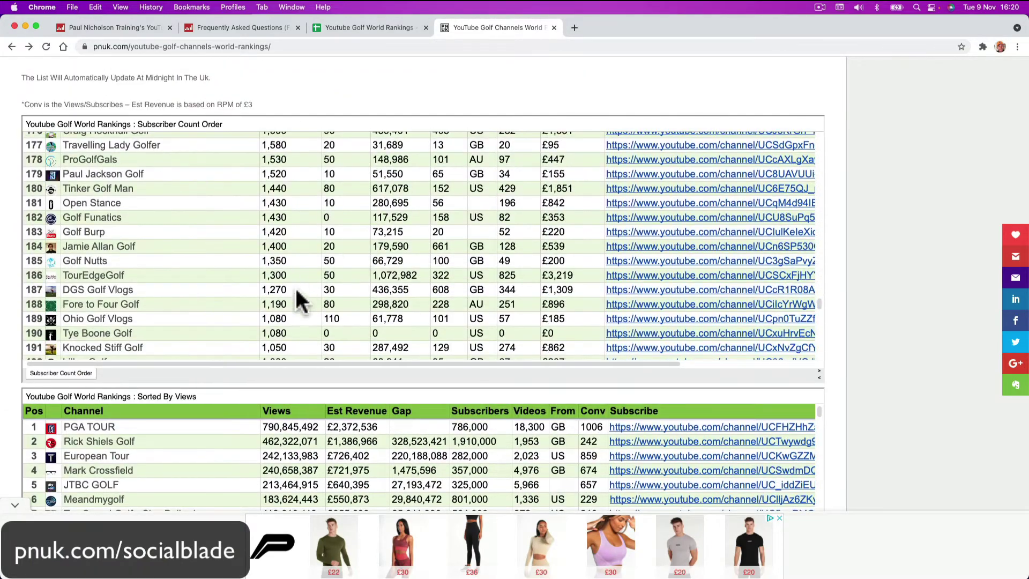
pyautogui.scroll(5, 294, 286)
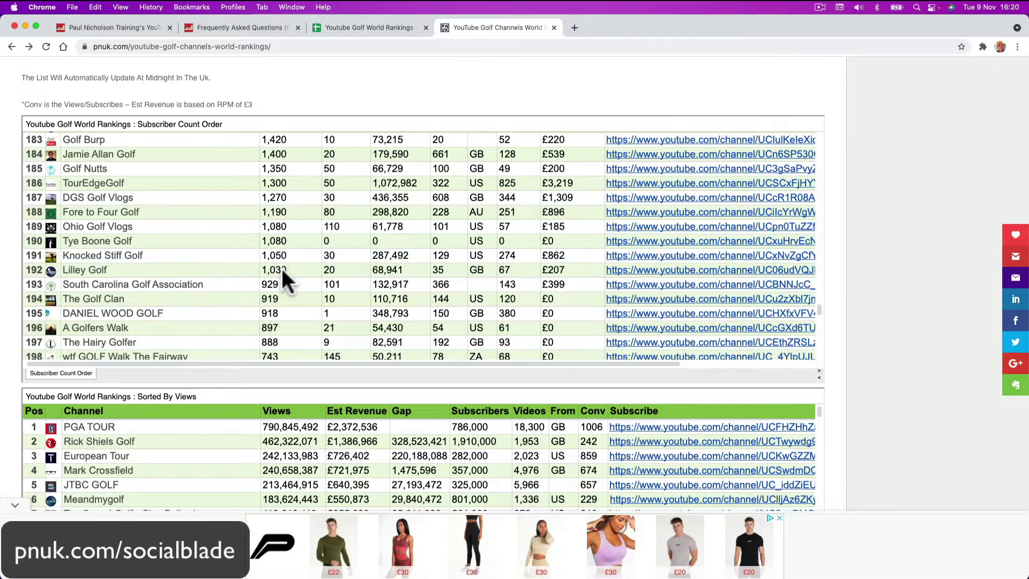
pyautogui.scroll(10, 284, 272)
pyautogui.scroll(10, 281, 266)
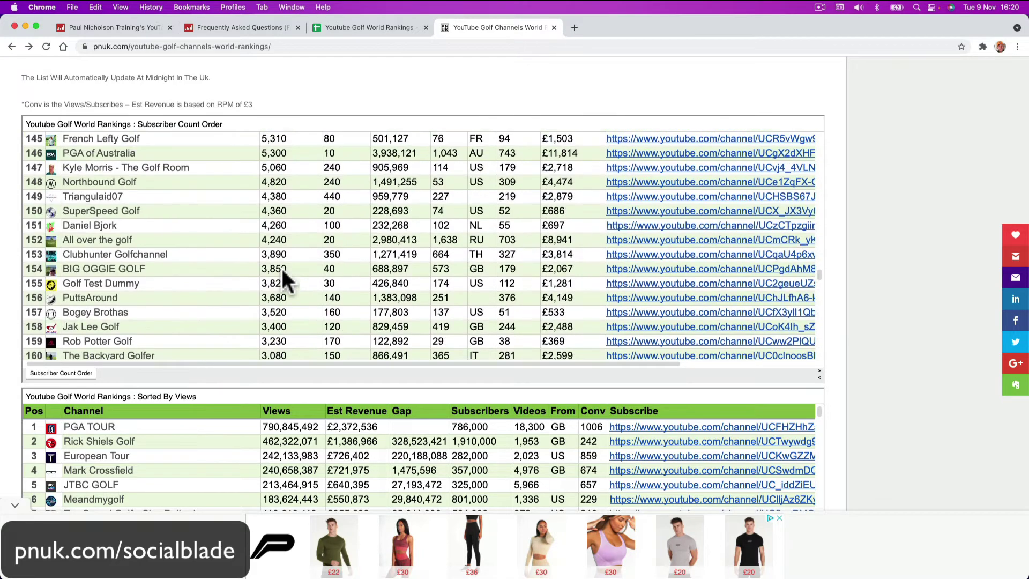
# Compare how subscriber counts are rounded for golf channels around the 10,000 and 100,000 marks in the subscriber count order table.
pyautogui.scroll(-2, 281, 265)
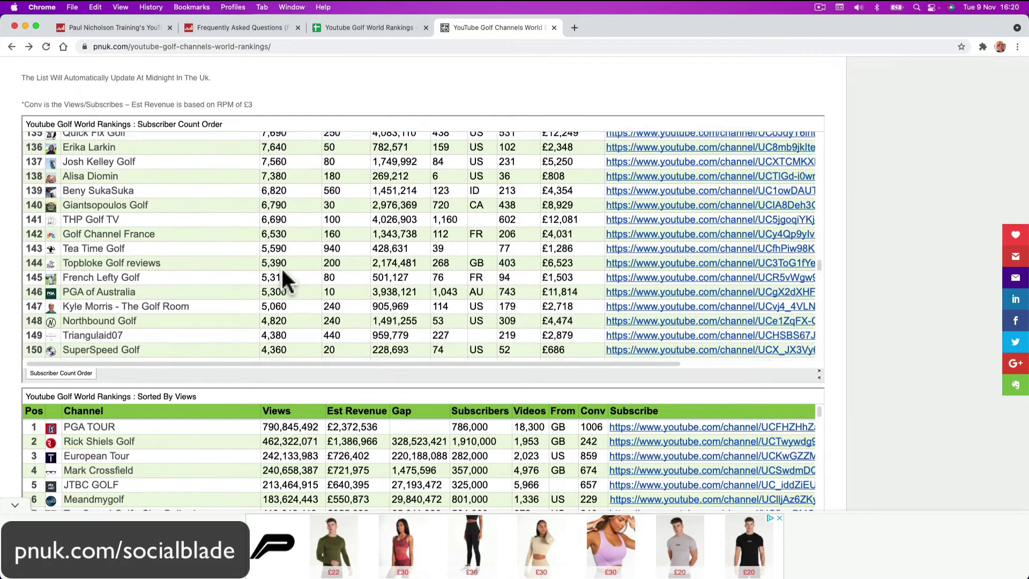
pyautogui.scroll(7, 281, 242)
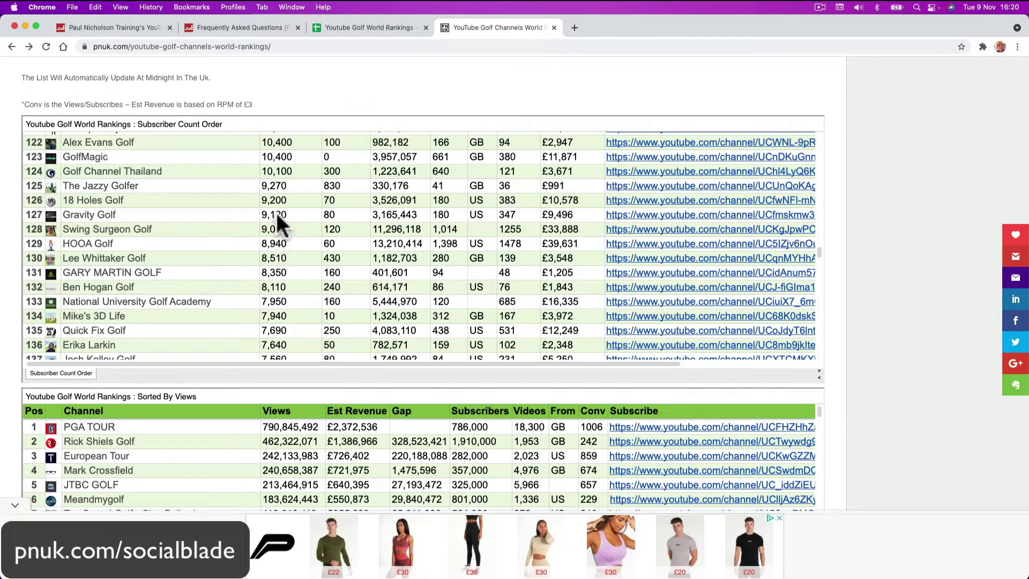
pyautogui.scroll(4, 277, 214)
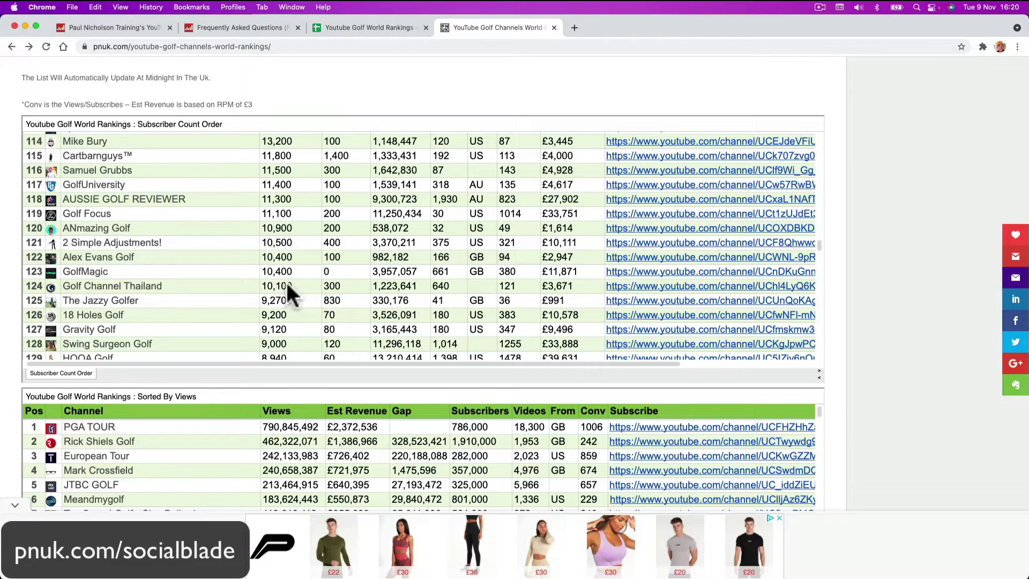
pyautogui.scroll(20, 285, 292)
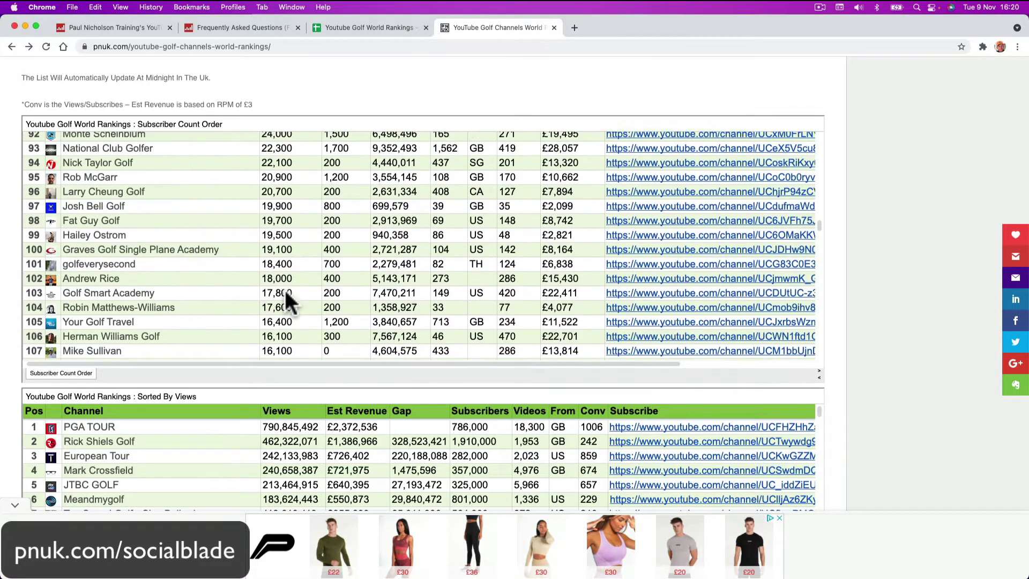
pyautogui.scroll(12, 285, 302)
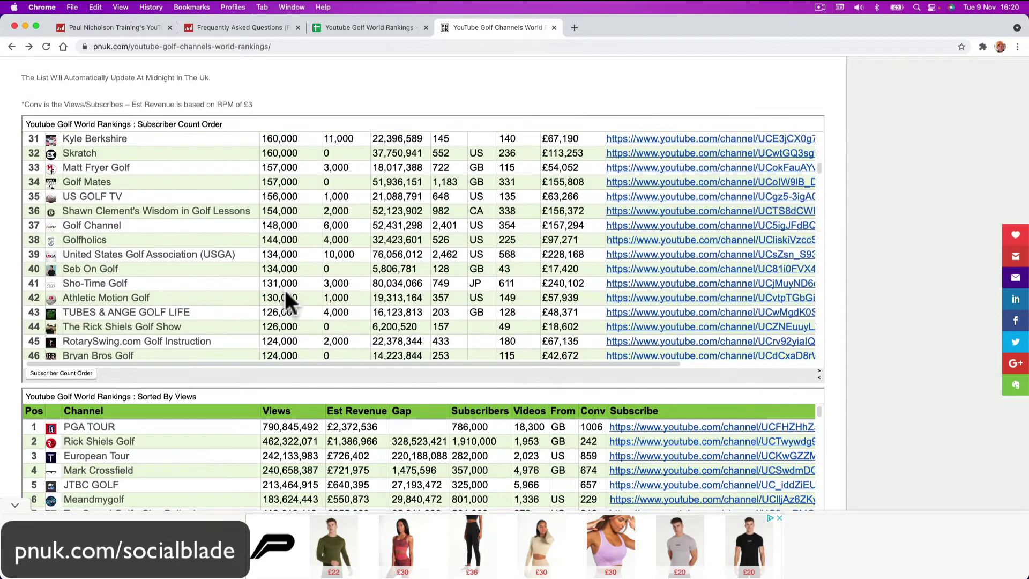
pyautogui.scroll(-3, 285, 292)
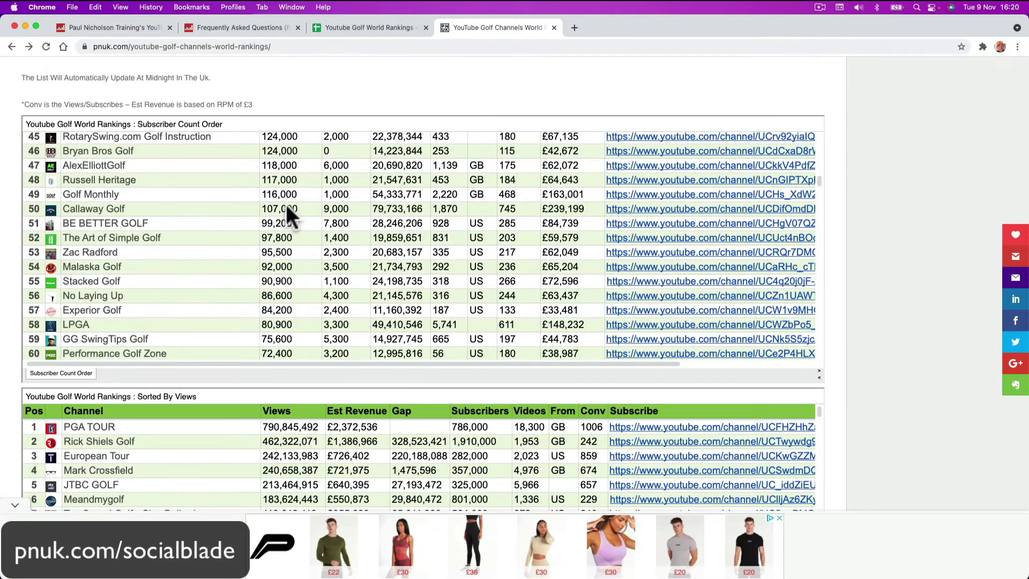
pyautogui.scroll(-18, 298, 310)
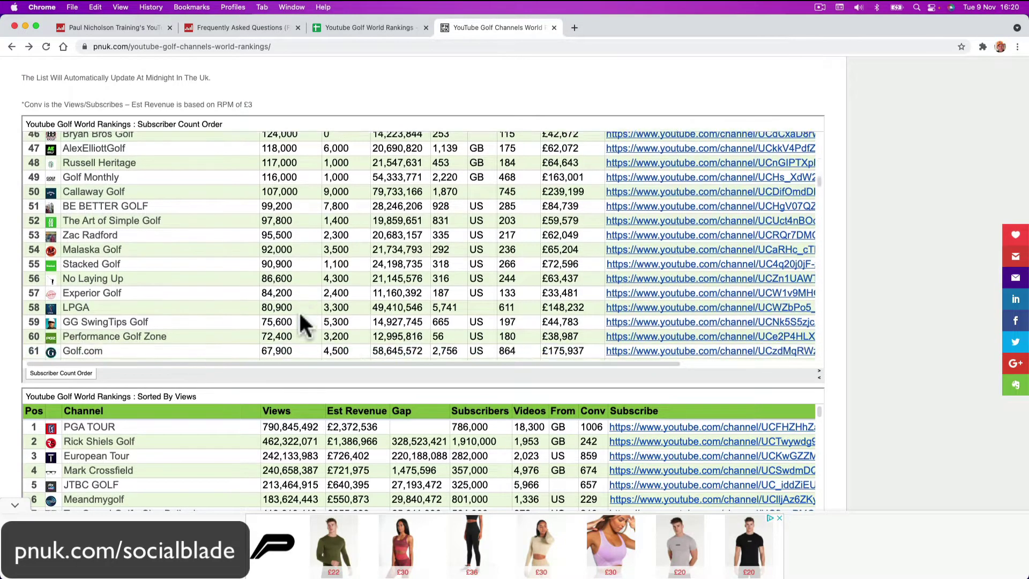
# Examine the subscriber counts around the 1,000 mark and compare them with those of the larger golf channels higher in the ranking.
pyautogui.scroll(-20, 304, 326)
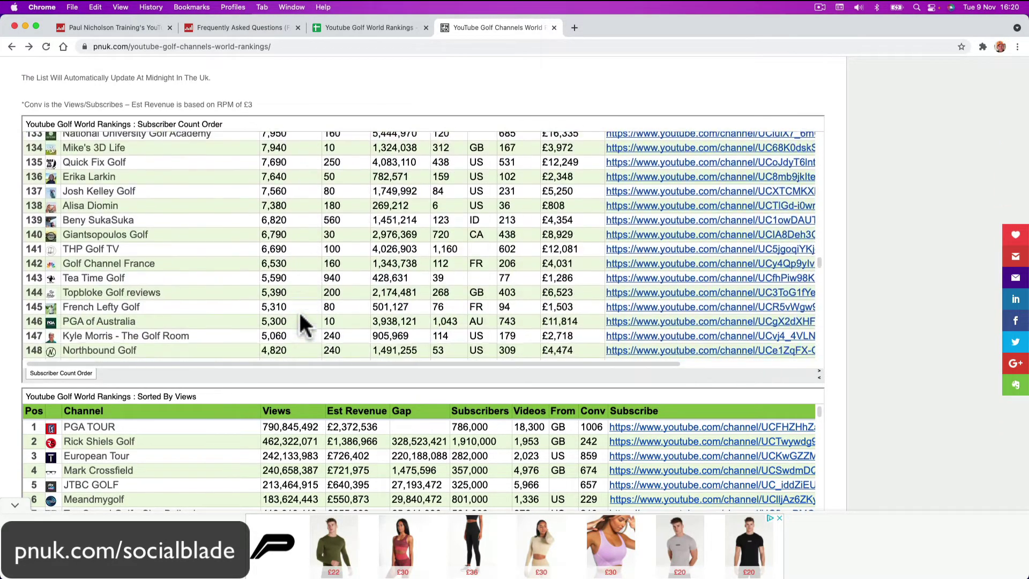
pyautogui.scroll(-2, 302, 319)
pyautogui.scroll(5, 300, 316)
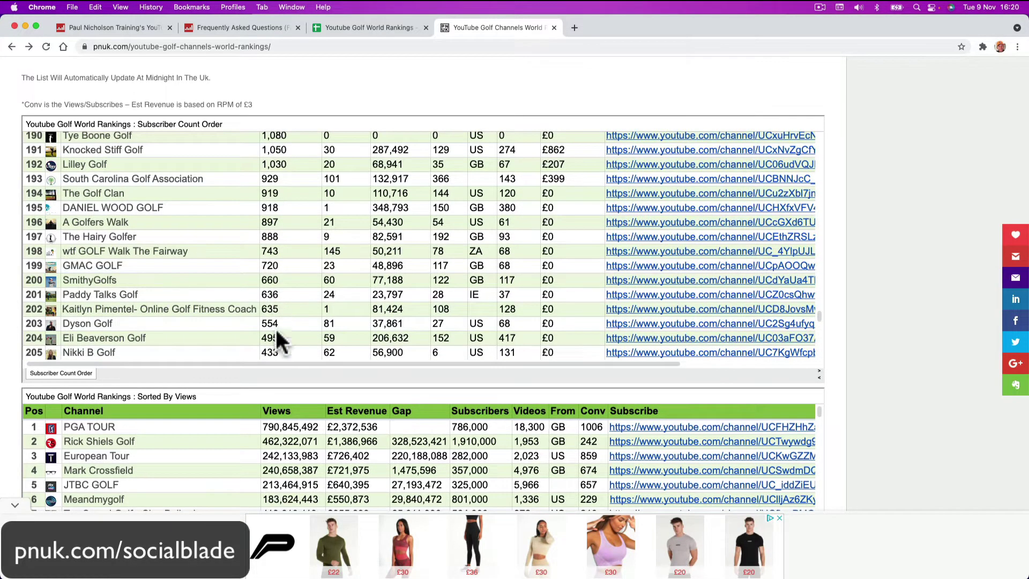
pyautogui.scroll(1, 292, 172)
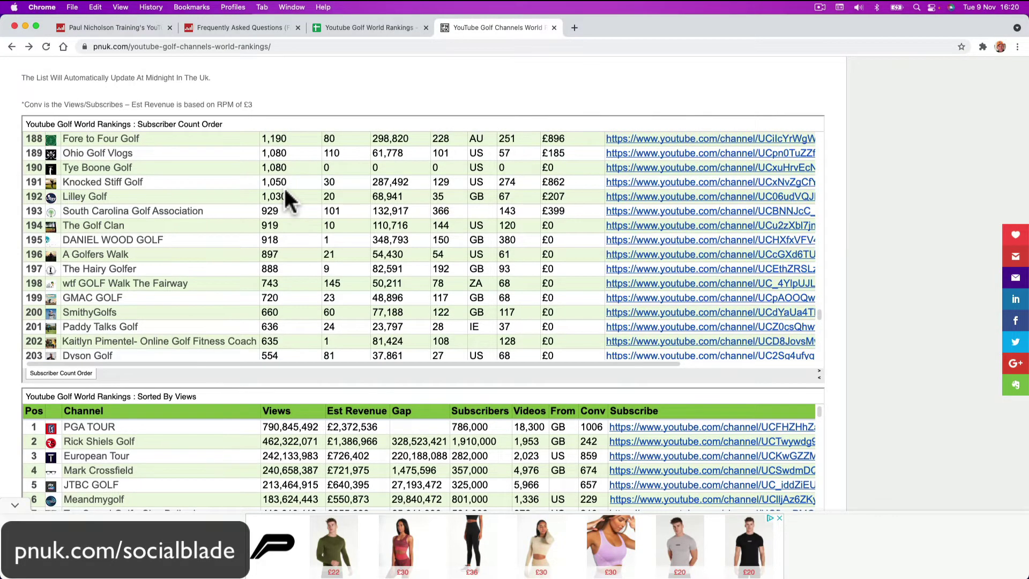
pyautogui.scroll(8, 284, 190)
pyautogui.scroll(7, 288, 201)
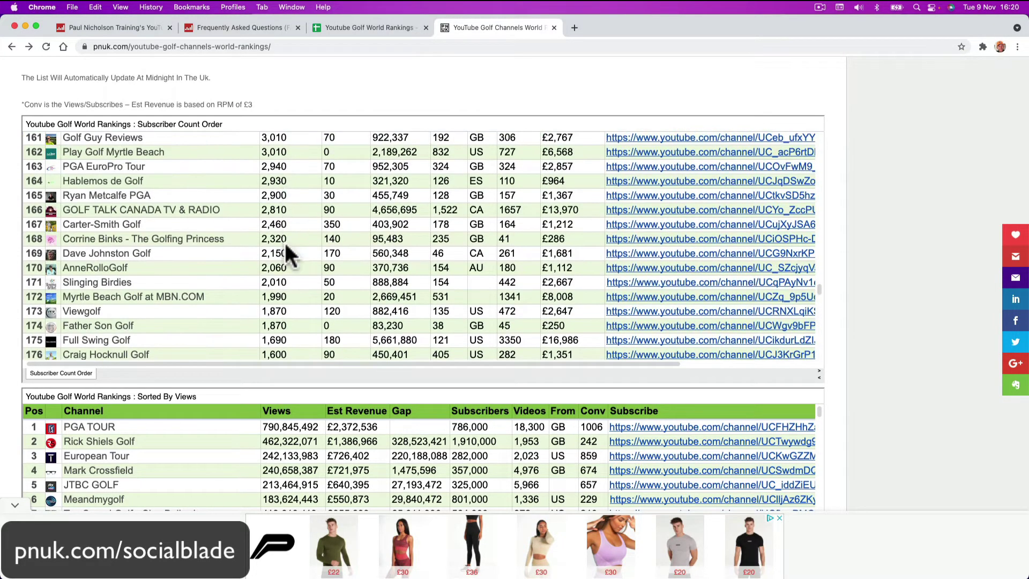
pyautogui.scroll(20, 286, 245)
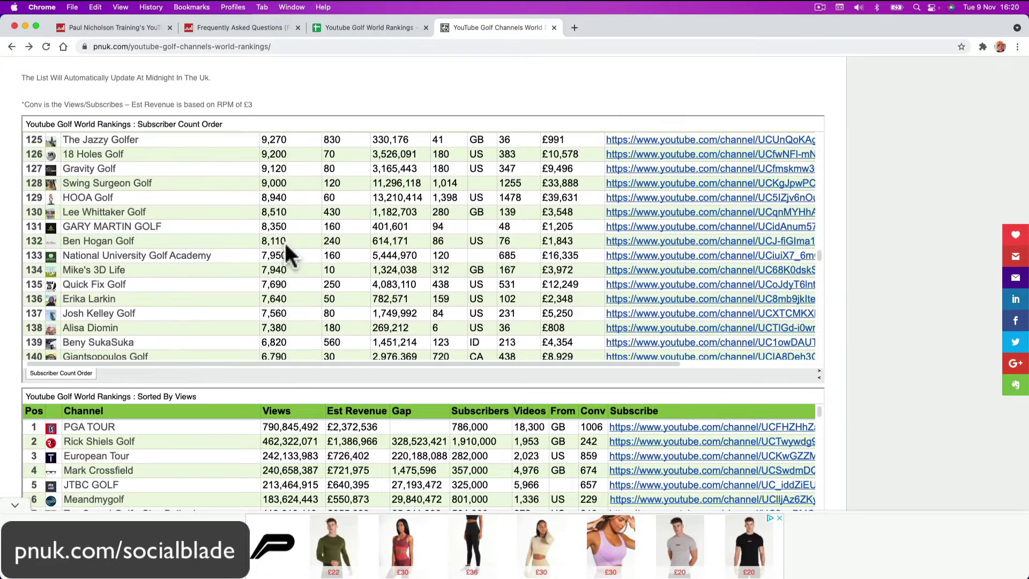
pyautogui.scroll(20, 285, 247)
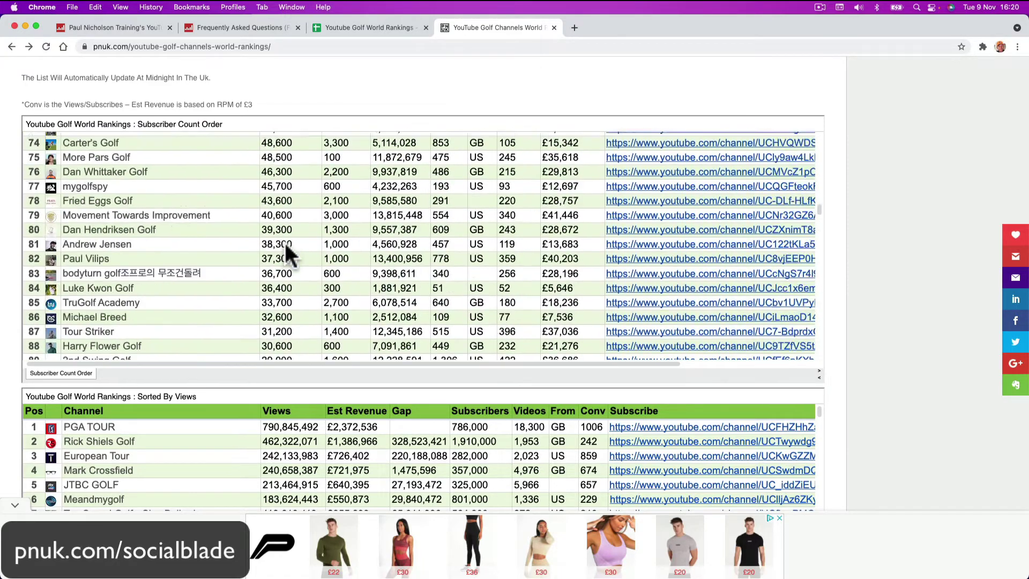
pyautogui.scroll(5, 285, 243)
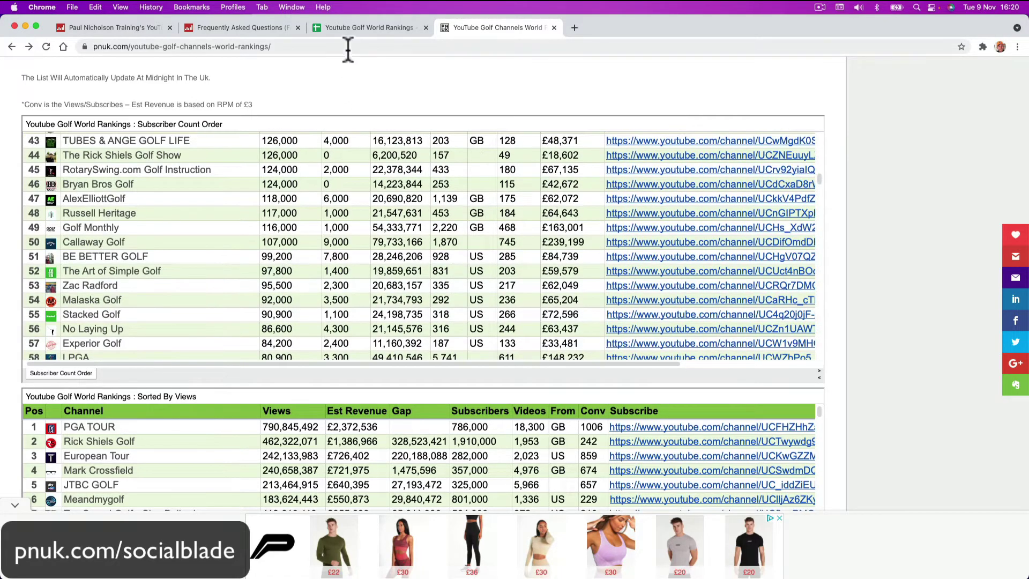
# Return to the training channel's Social Blade page and inspect the weekly points on its total subscribers graph.
pyautogui.click(264, 30)
pyautogui.click(137, 27)
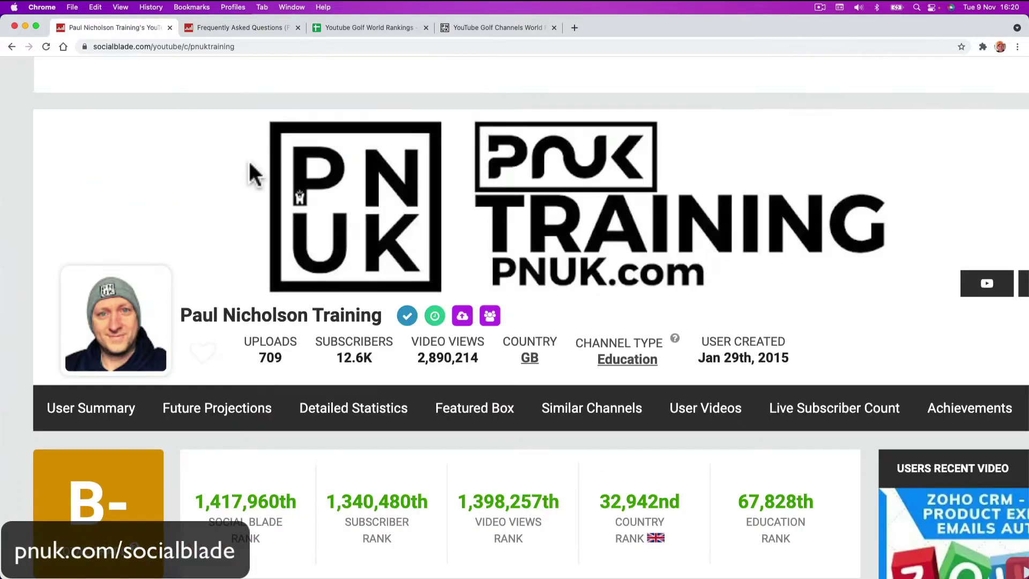
pyautogui.scroll(-10, 270, 294)
pyautogui.scroll(3, 262, 289)
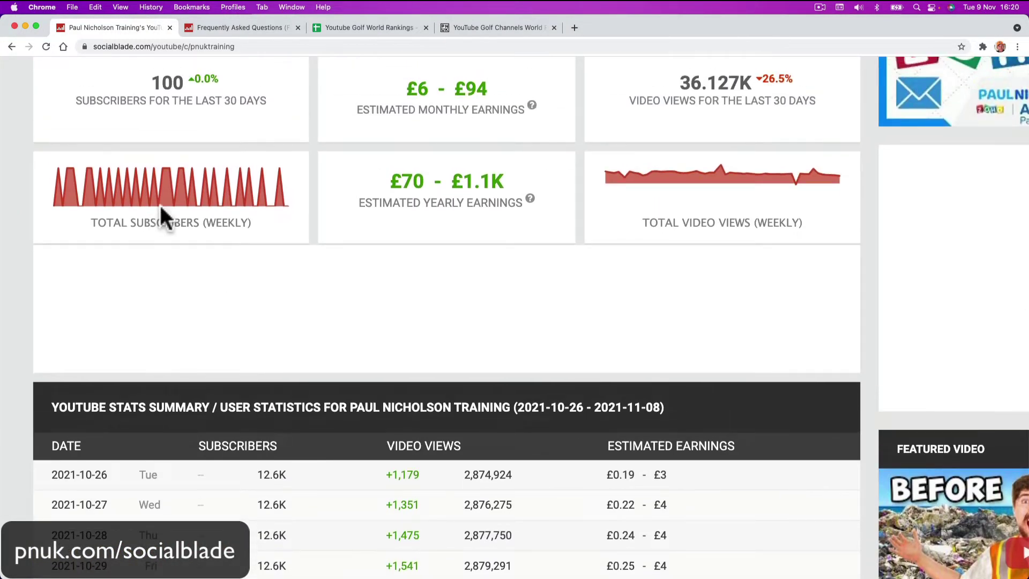
pyautogui.moveTo(183, 194)
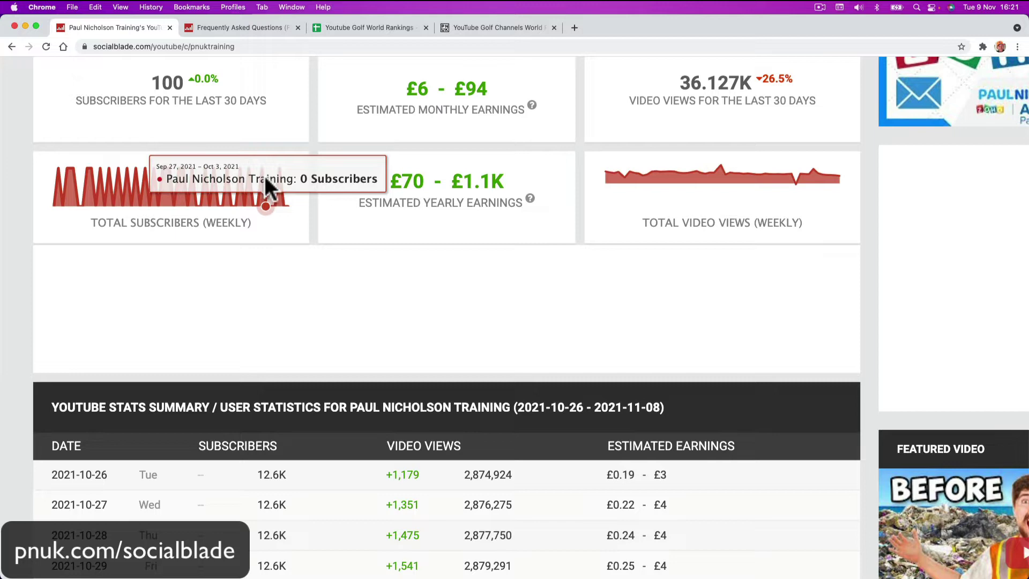
# Examine the daily subscribers, video views, estimated earnings and averages in the channel's YouTube stats summary table.
pyautogui.scroll(-5, 303, 334)
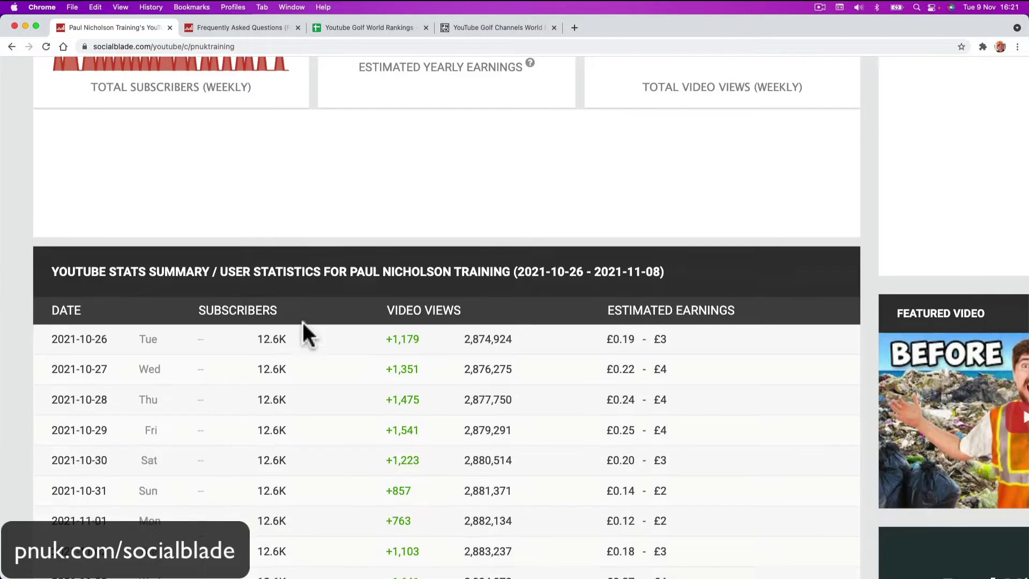
pyautogui.scroll(-3, 303, 335)
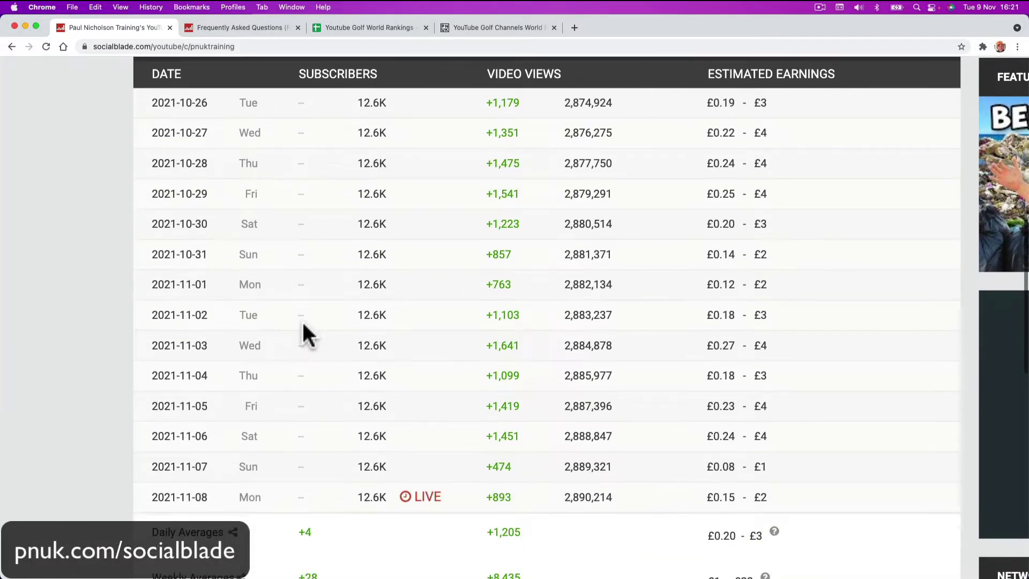
pyautogui.hscroll(1, 304, 325)
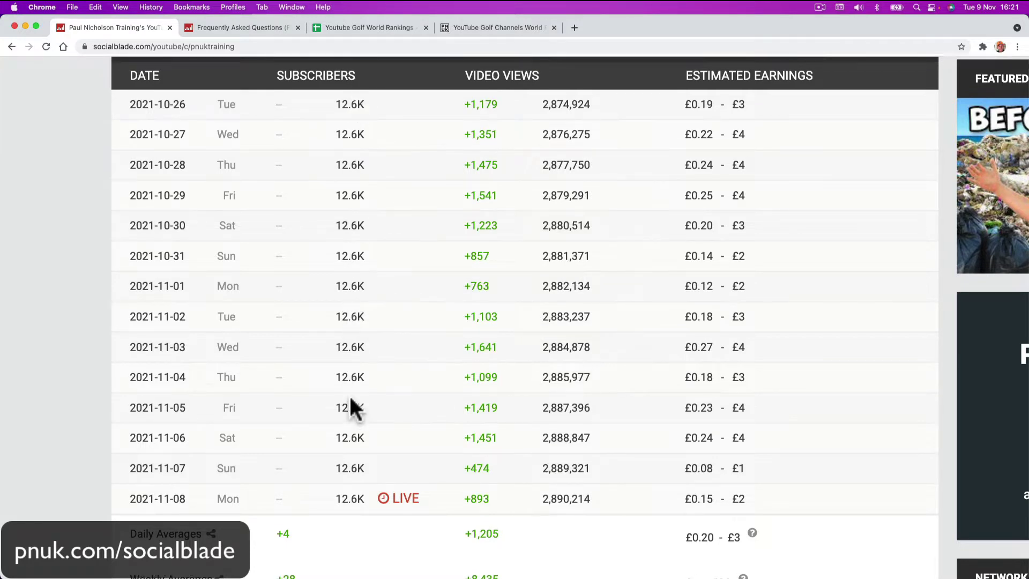
pyautogui.scroll(3, 351, 400)
pyautogui.scroll(-5, 351, 399)
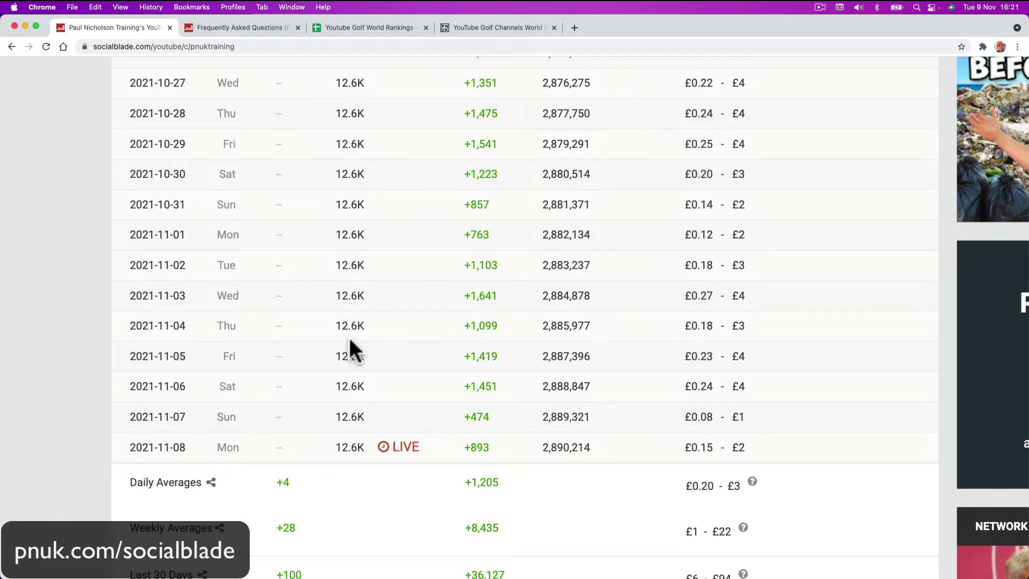
pyautogui.scroll(10, 350, 321)
pyautogui.scroll(-10, 349, 322)
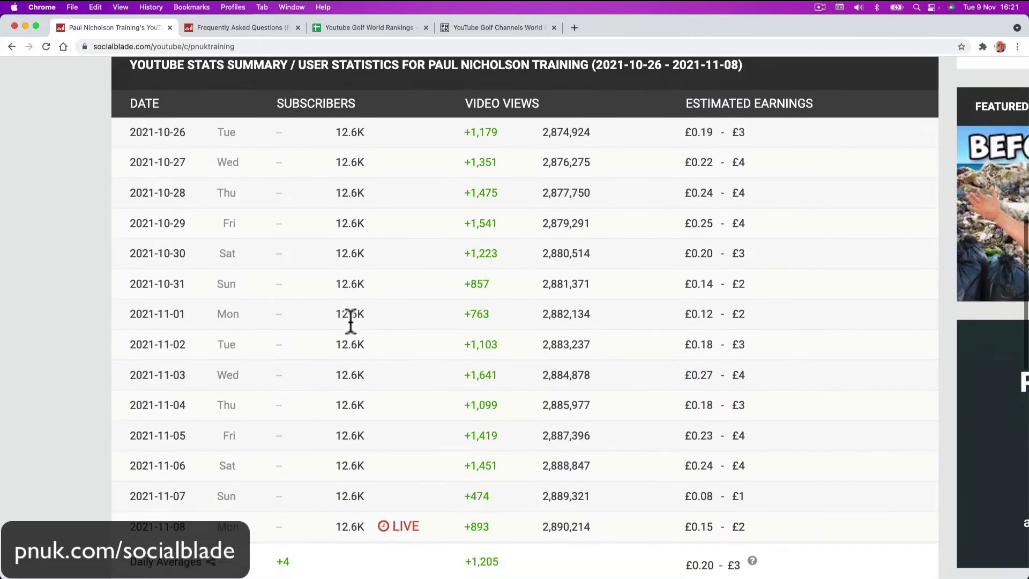
pyautogui.scroll(1, 351, 322)
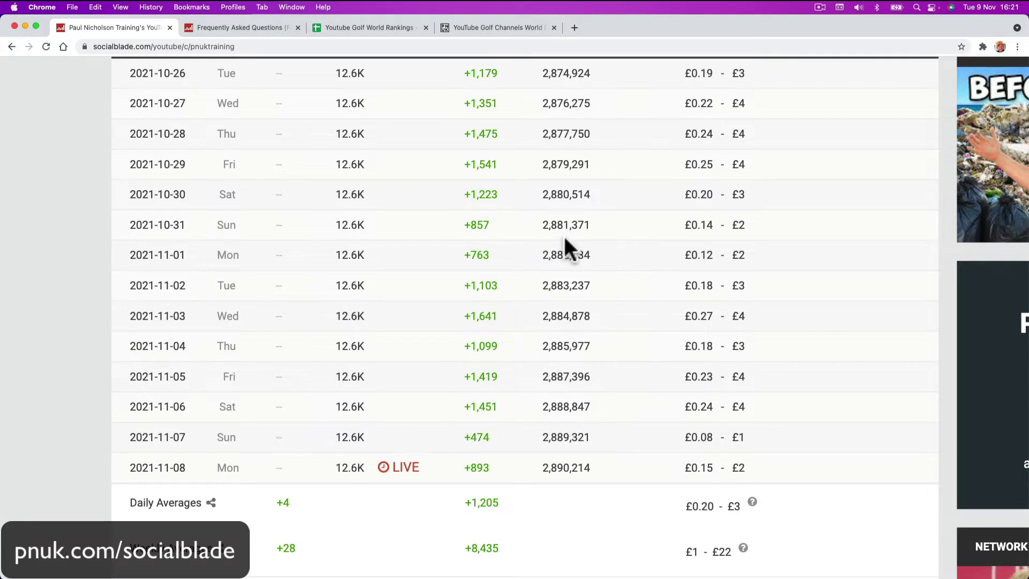
pyautogui.scroll(1, 565, 238)
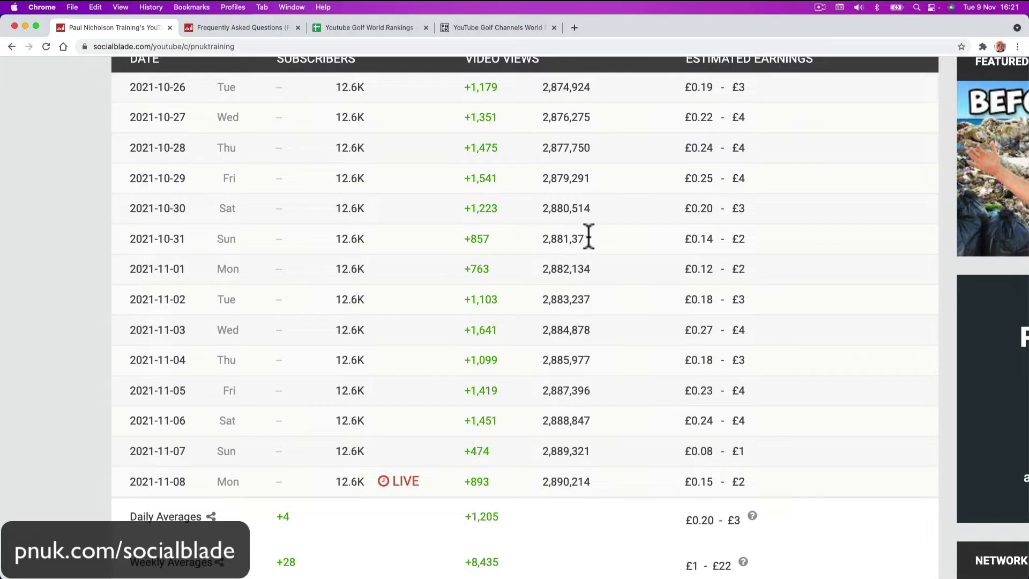
pyautogui.scroll(1, 397, 321)
pyautogui.scroll(-1, 401, 327)
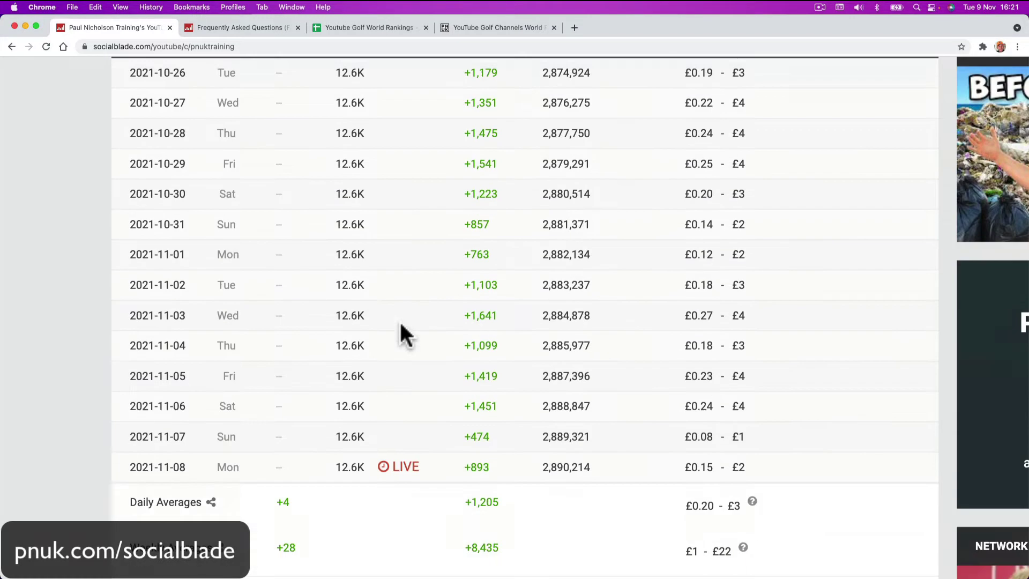
# Open the channel's Detailed Statistics and look through the month of daily figures, the averages and the weekly gained graphs.
pyautogui.scroll(15, 400, 319)
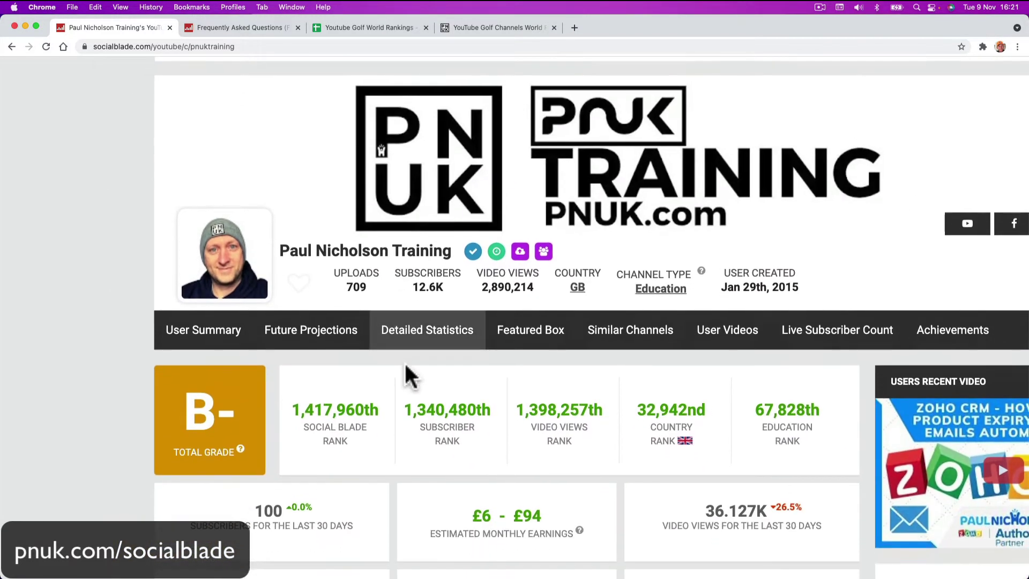
pyautogui.click(306, 378)
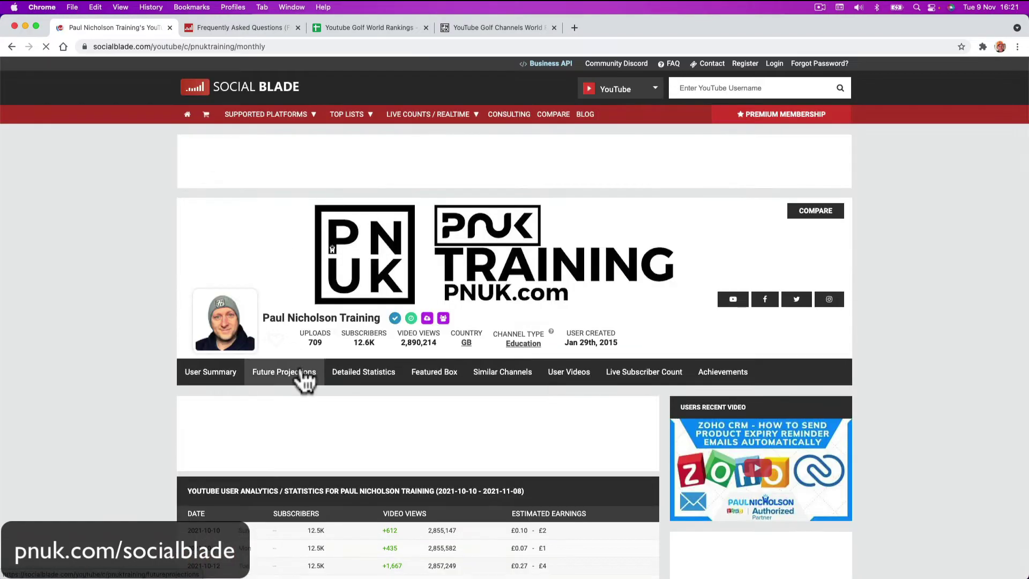
pyautogui.scroll(-15, 303, 375)
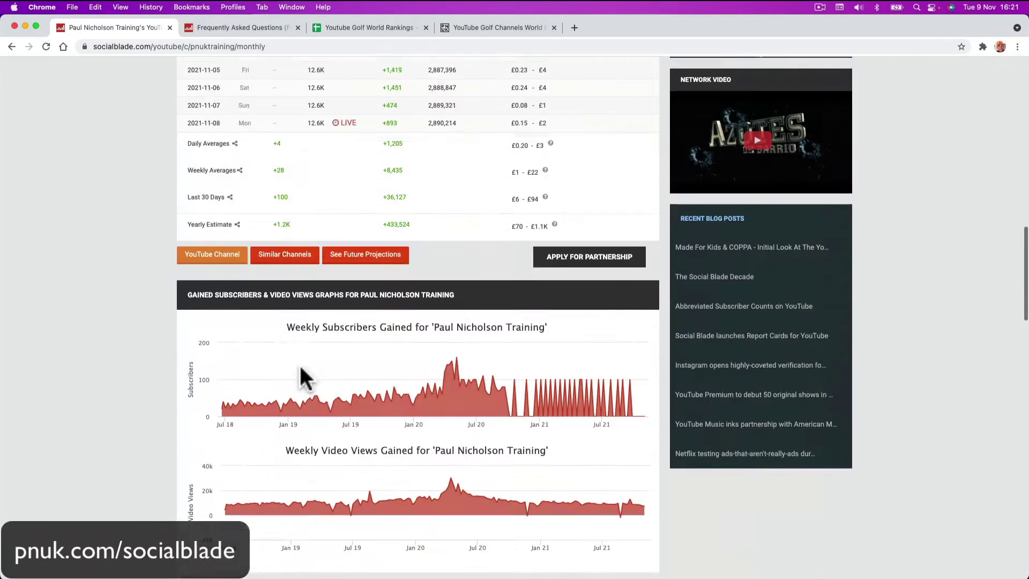
pyautogui.scroll(7, 302, 370)
pyautogui.scroll(2, 300, 368)
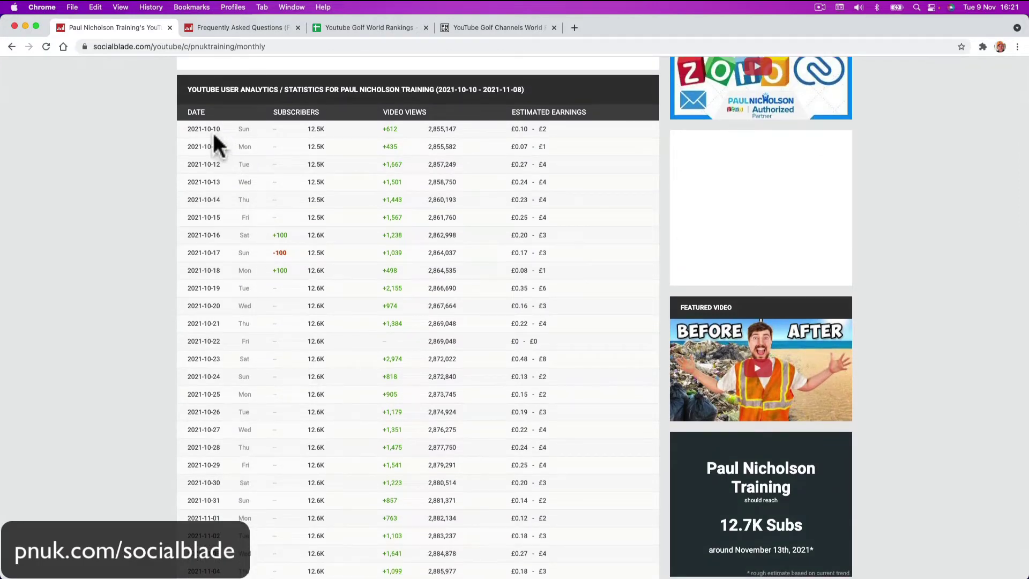
pyautogui.scroll(-5, 284, 324)
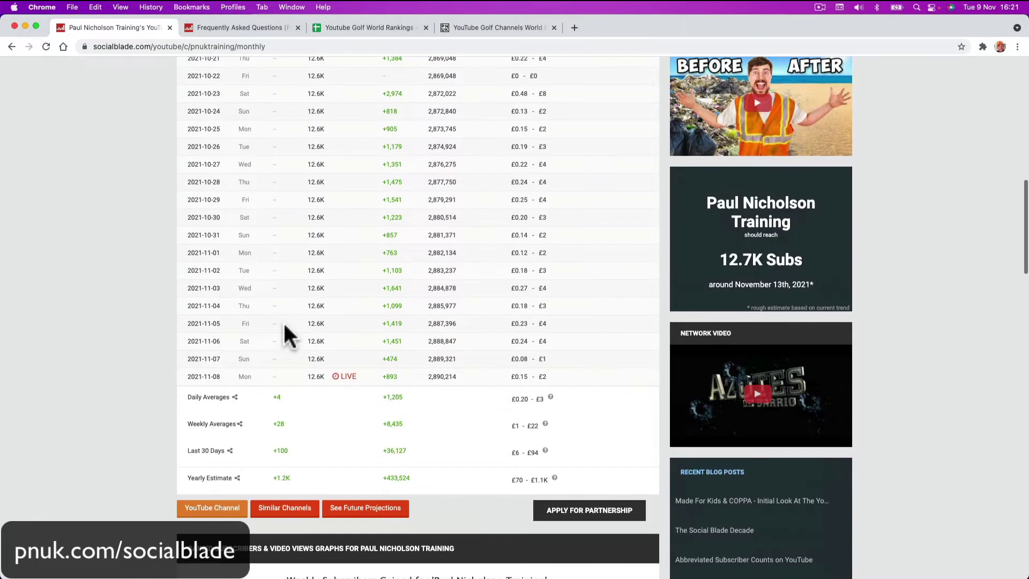
pyautogui.scroll(9, 284, 324)
pyautogui.scroll(-1, 284, 324)
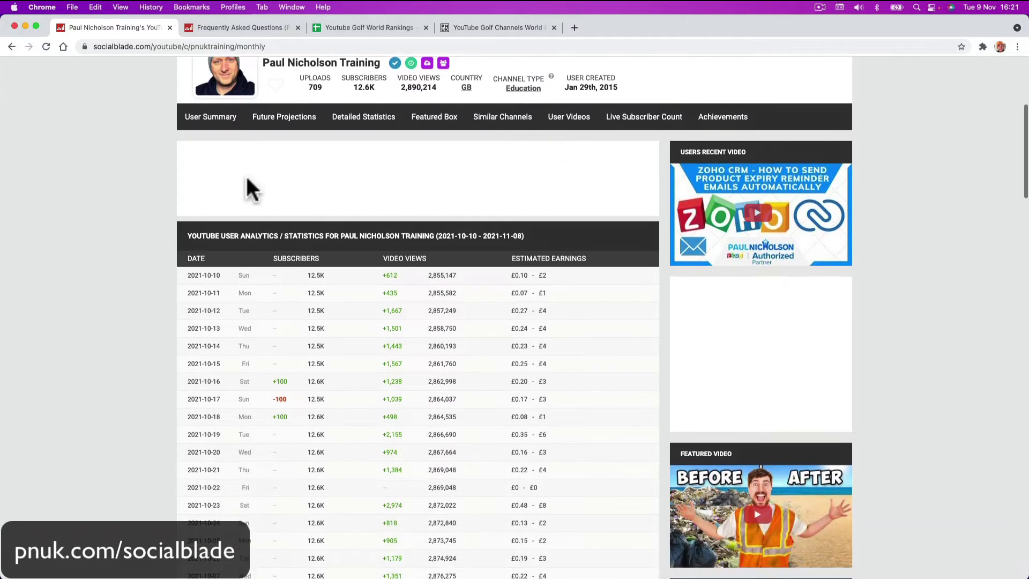
# Compare the User Summary's shorter daily table with the daily subscriber changes in the channel's Detailed Statistics.
pyautogui.click(216, 115)
pyautogui.scroll(-7, 236, 195)
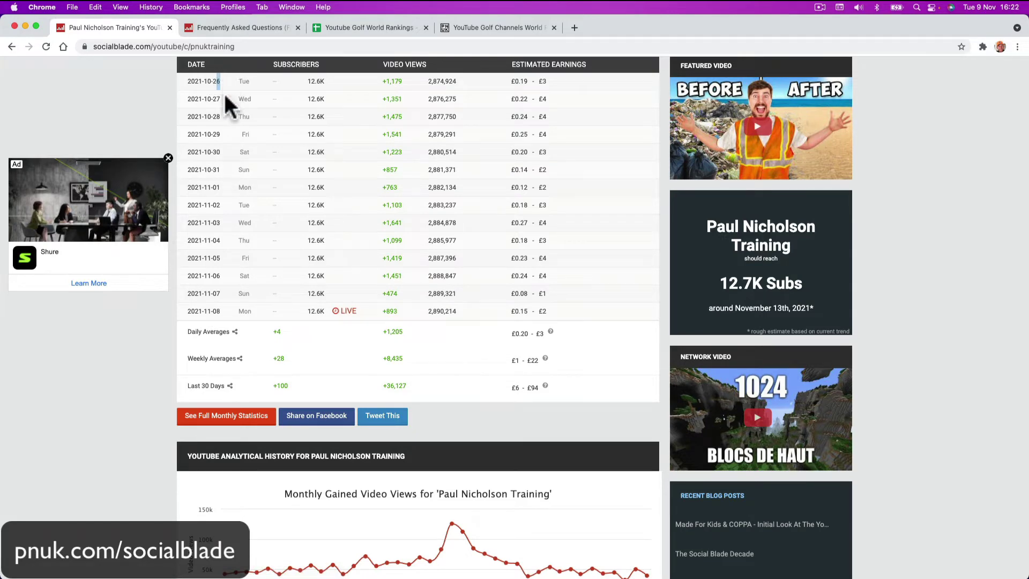
pyautogui.press('super+bracketleft')
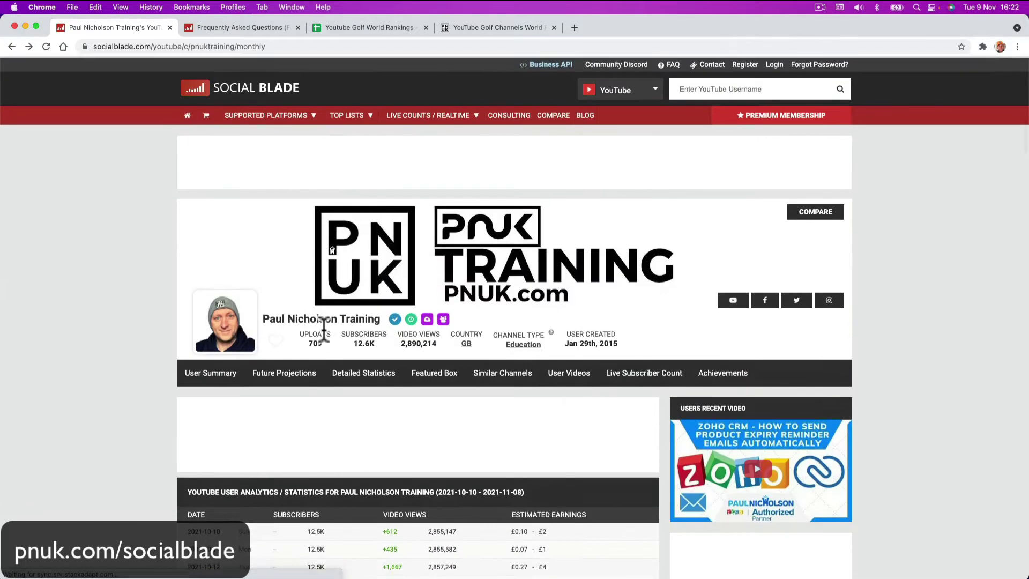
pyautogui.scroll(-9, 362, 397)
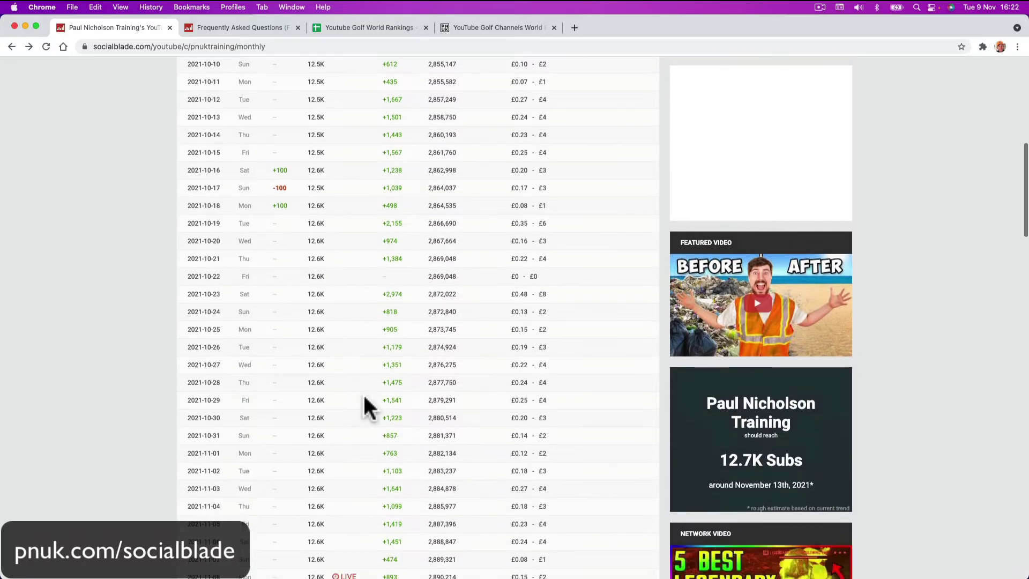
pyautogui.scroll(5, 364, 399)
pyautogui.scroll(-5, 539, 343)
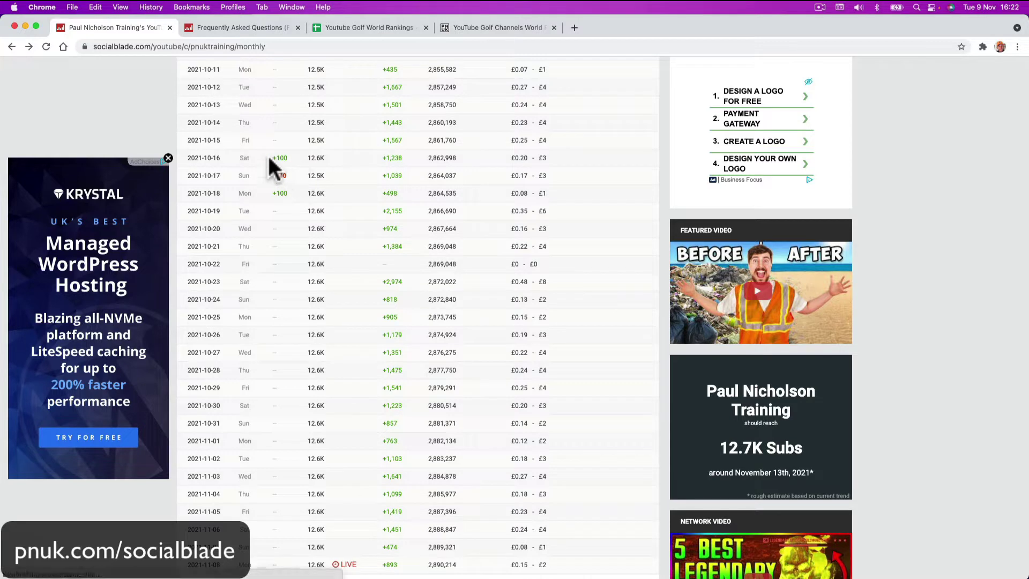
# Examine the daily subscriber changes and totals for 16 to 18 October 2021 in the channel's statistics table.
pyautogui.moveTo(267, 158); pyautogui.dragTo(297, 158)
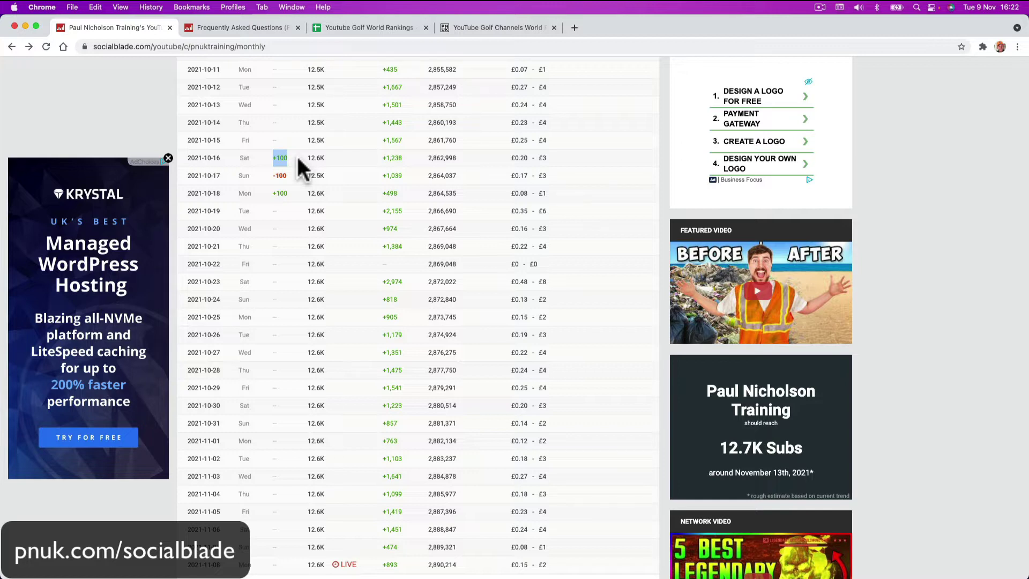
pyautogui.moveTo(187, 159); pyautogui.dragTo(343, 170)
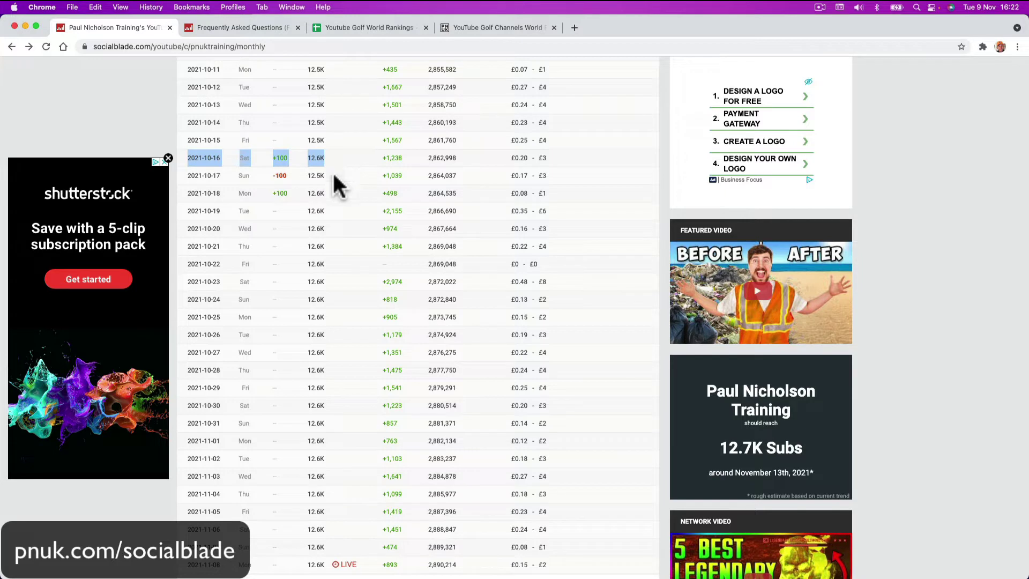
pyautogui.moveTo(333, 181); pyautogui.dragTo(270, 185)
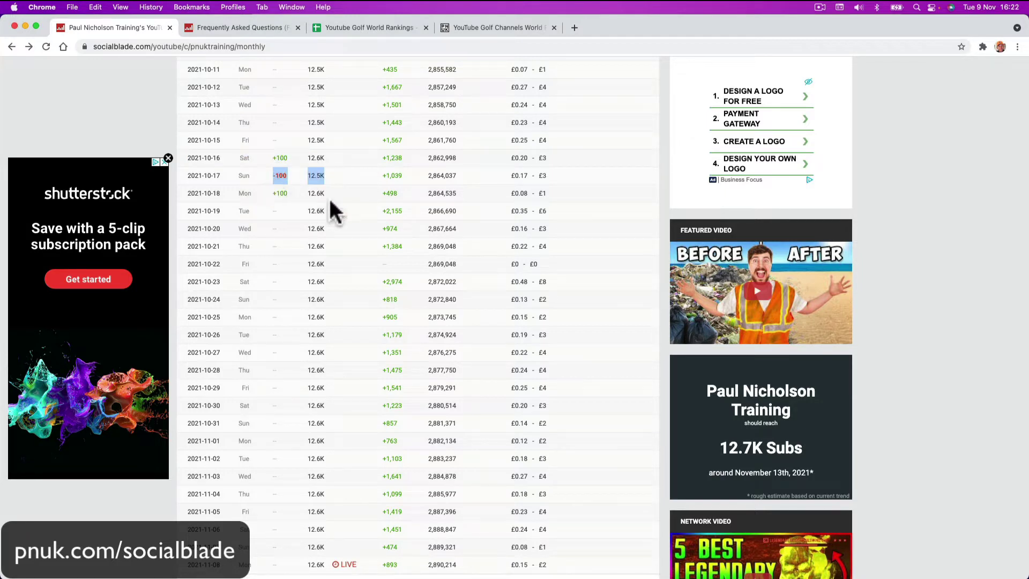
pyautogui.moveTo(328, 198); pyautogui.dragTo(293, 198)
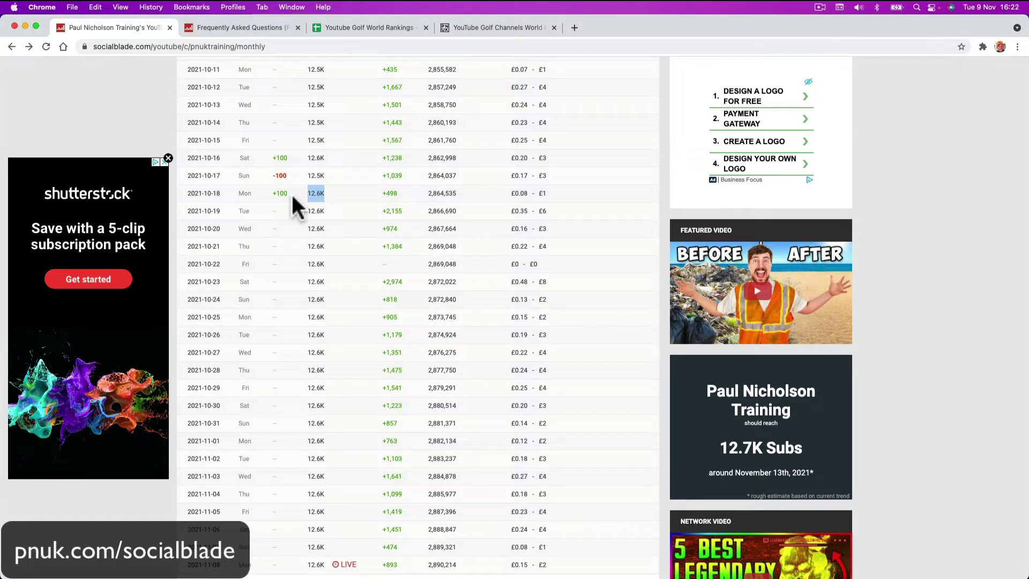
pyautogui.scroll(-5, 291, 191)
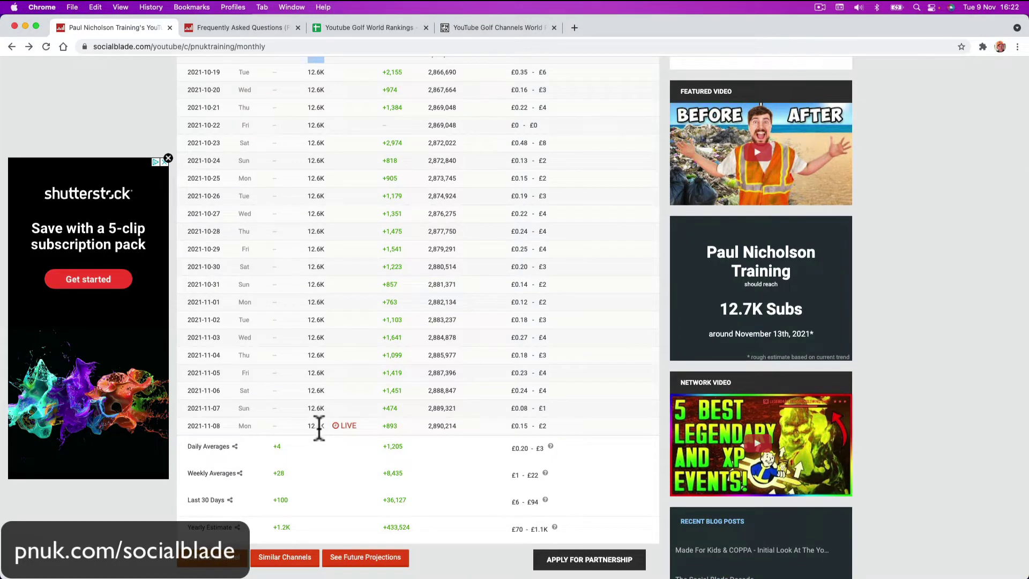
pyautogui.scroll(10, 316, 407)
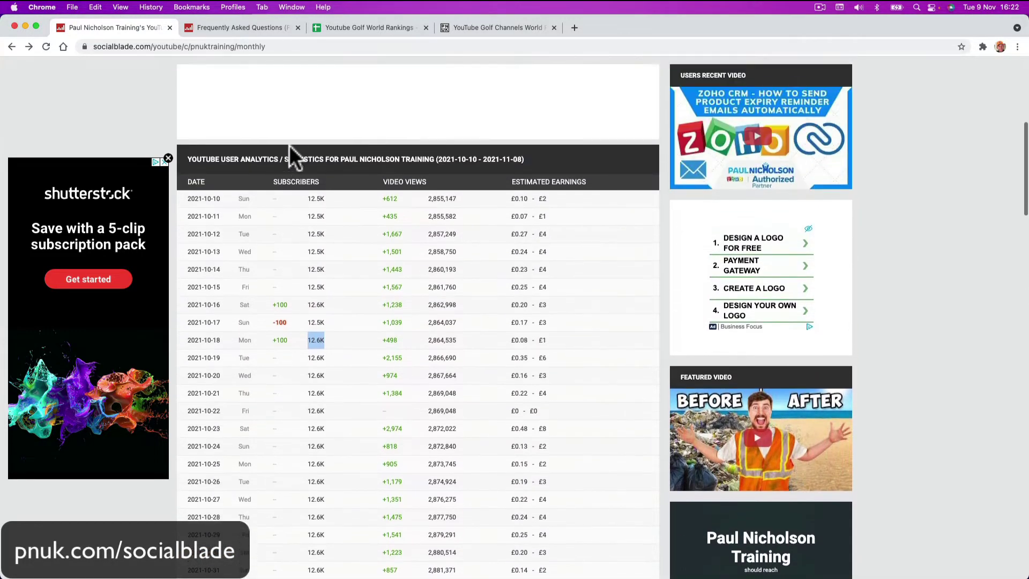
pyautogui.scroll(-1, 299, 208)
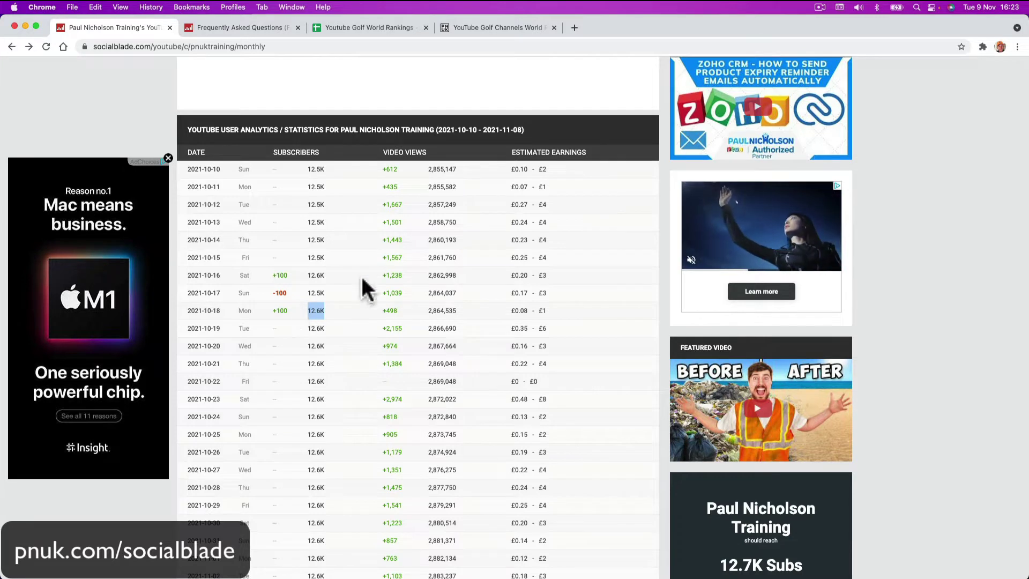
# Highlight the 22 October 2021 video views and read the FAQ answer about negative or zero daily view counts.
pyautogui.scroll(-3, 383, 322)
pyautogui.moveTo(382, 304); pyautogui.dragTo(473, 298)
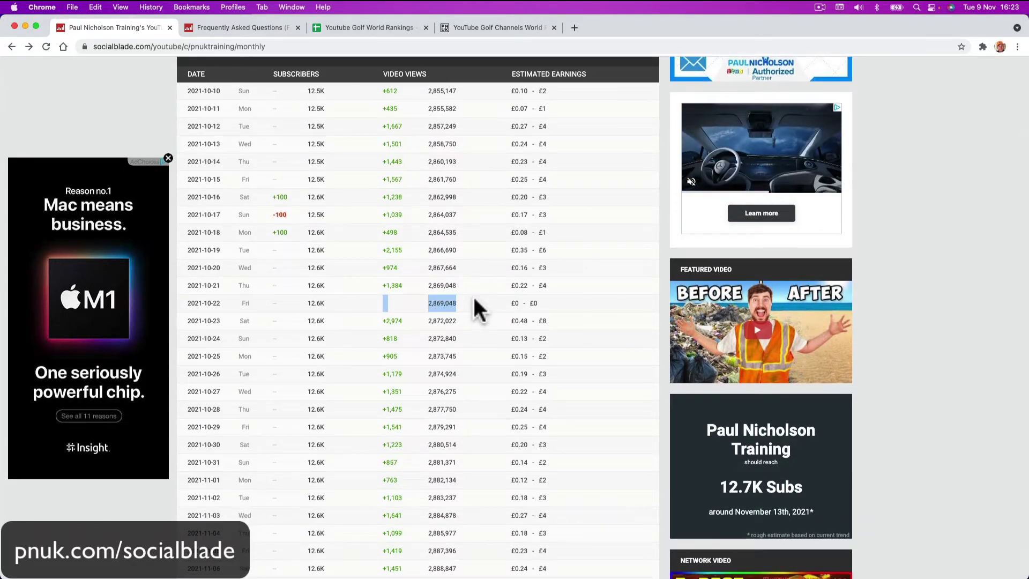
pyautogui.click(253, 27)
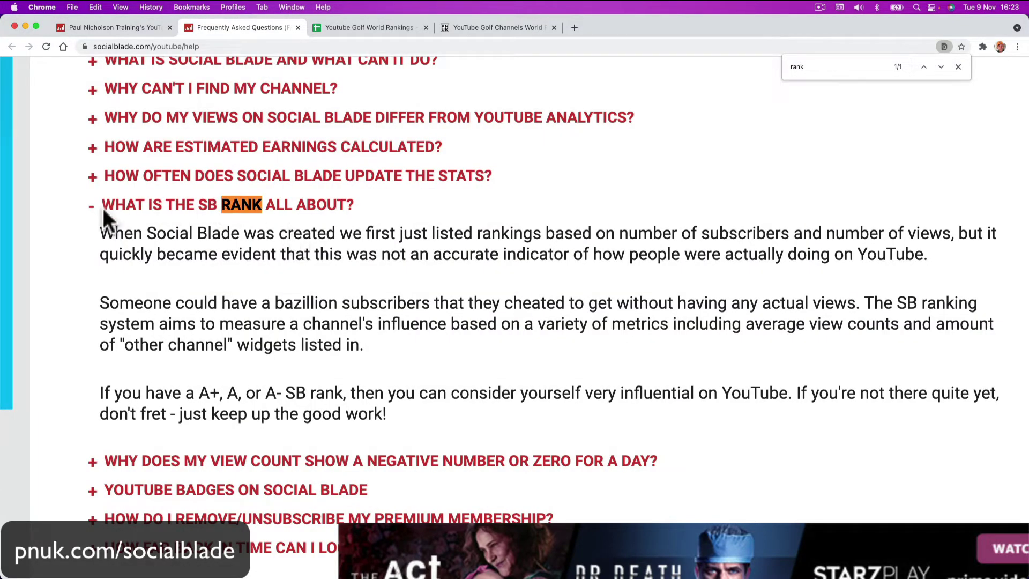
pyautogui.scroll(-5, 99, 225)
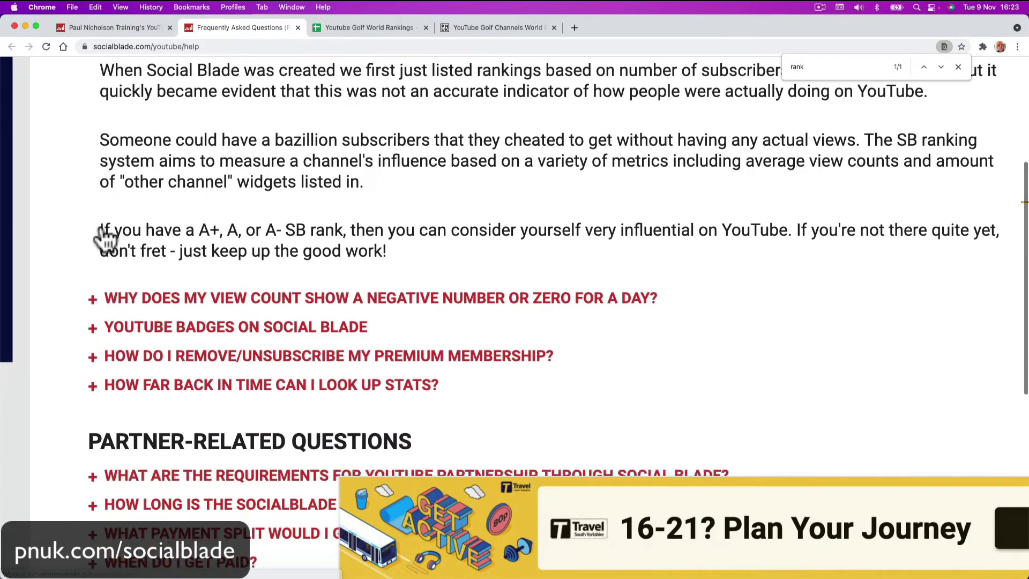
pyautogui.scroll(-3, 100, 230)
pyautogui.click(95, 214)
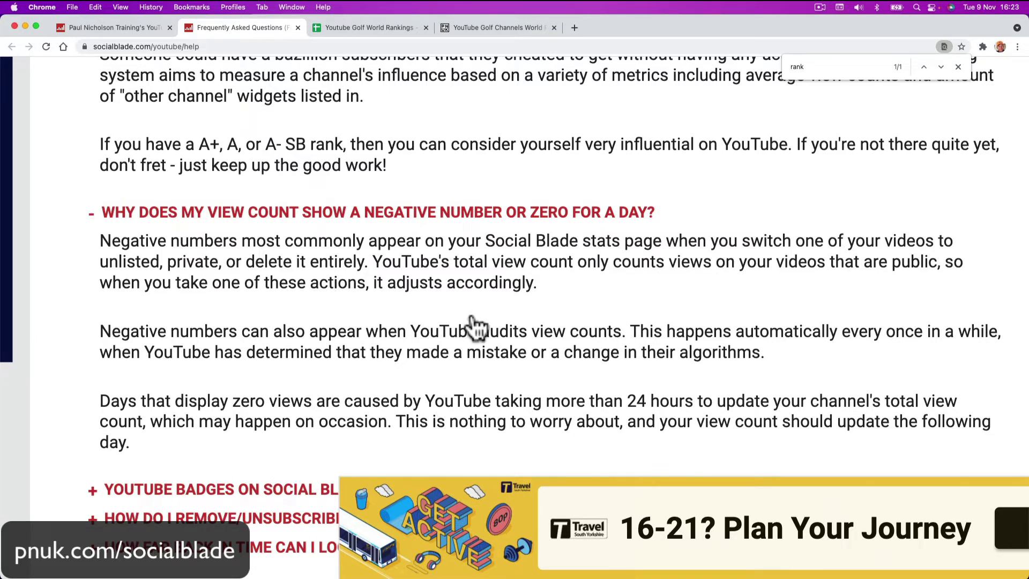
# Inspect the mid-2019 and November 2020 dips on the Weekly Video Views Gained graph by zooming in on each, resetting the zoom each time.
pyautogui.click(124, 28)
pyautogui.scroll(-10, 309, 356)
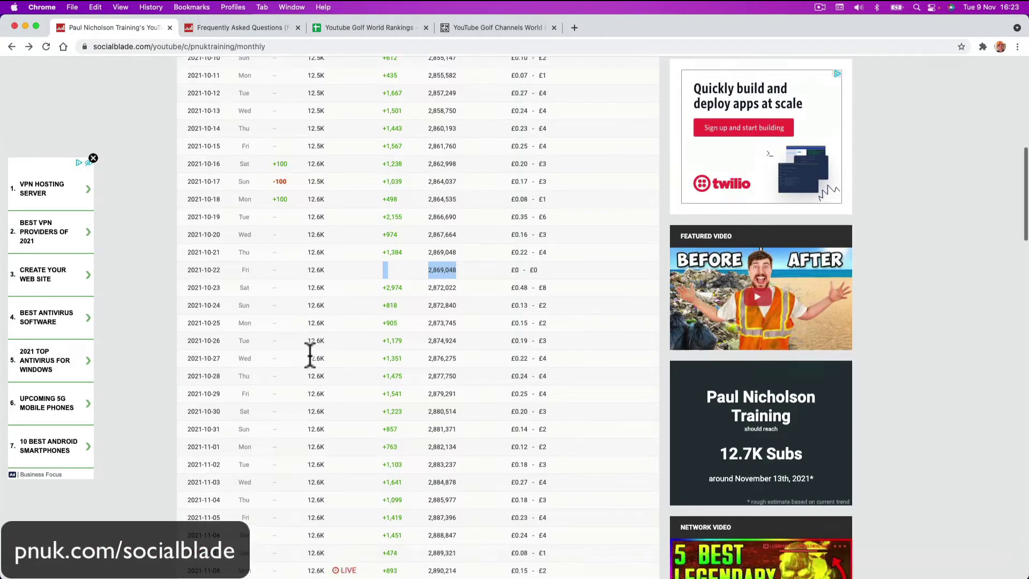
pyautogui.scroll(5, 309, 353)
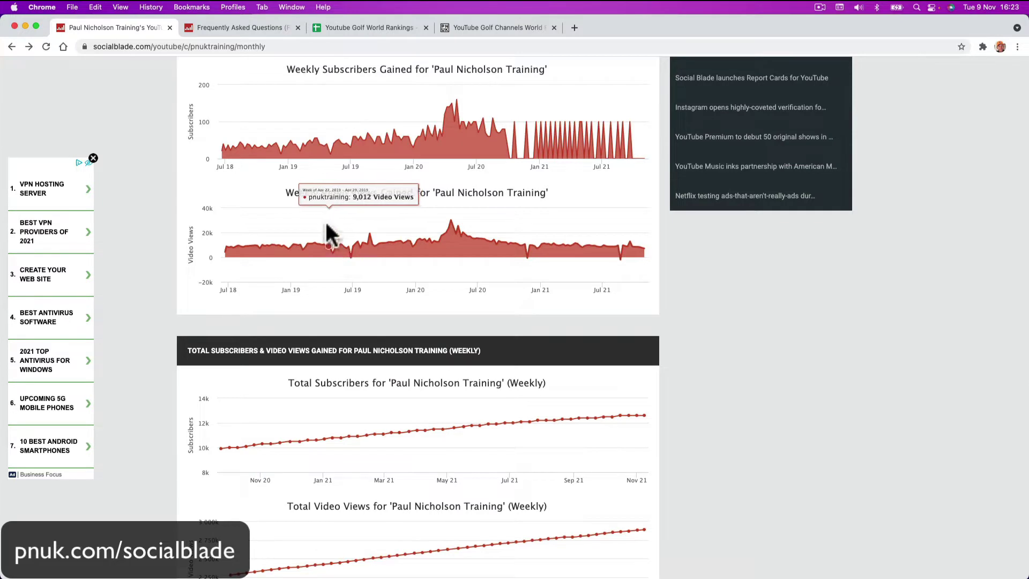
pyautogui.moveTo(318, 228); pyautogui.dragTo(404, 274)
pyautogui.moveTo(334, 237); pyautogui.dragTo(444, 278)
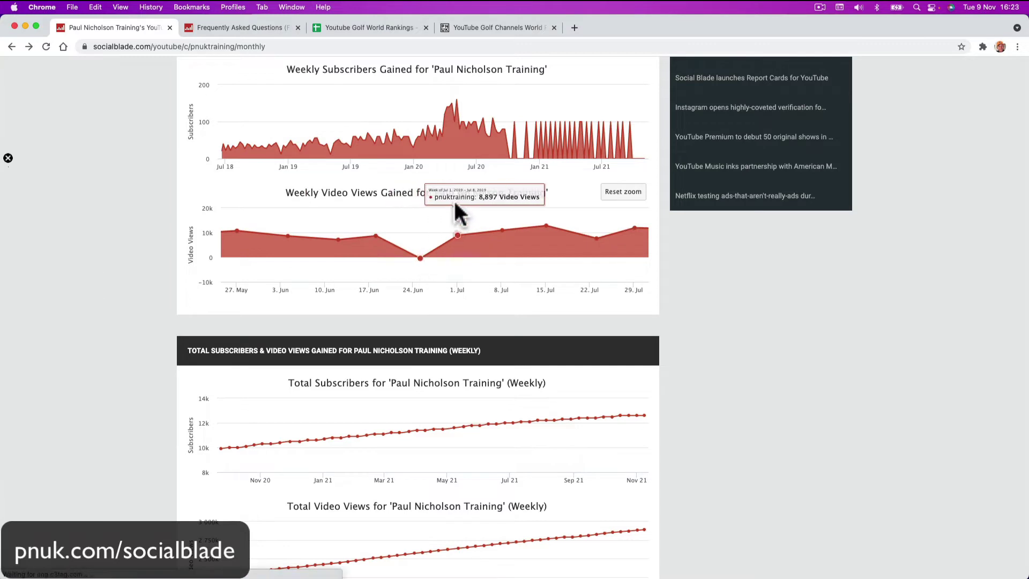
pyautogui.moveTo(420, 262)
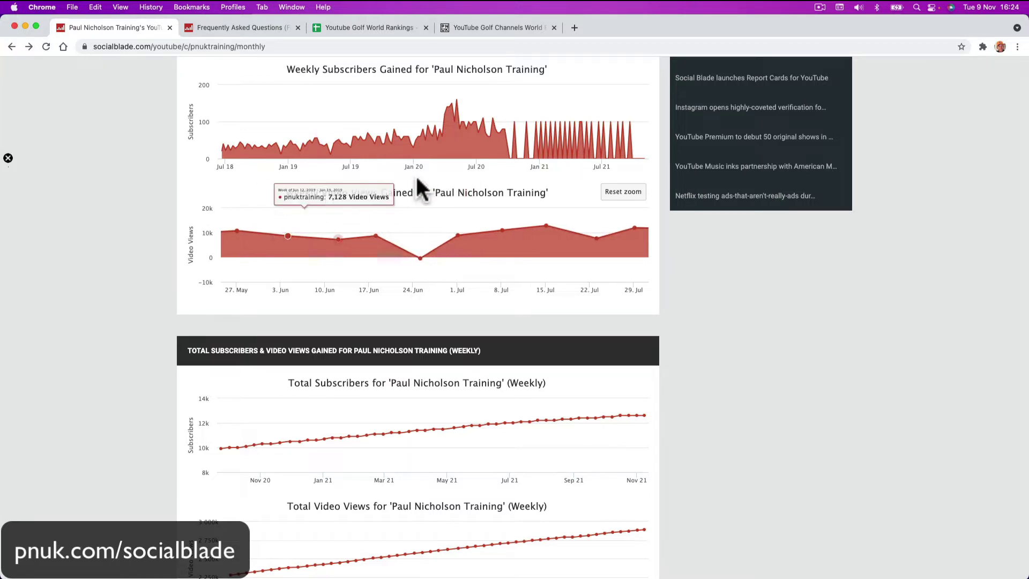
pyautogui.click(622, 192)
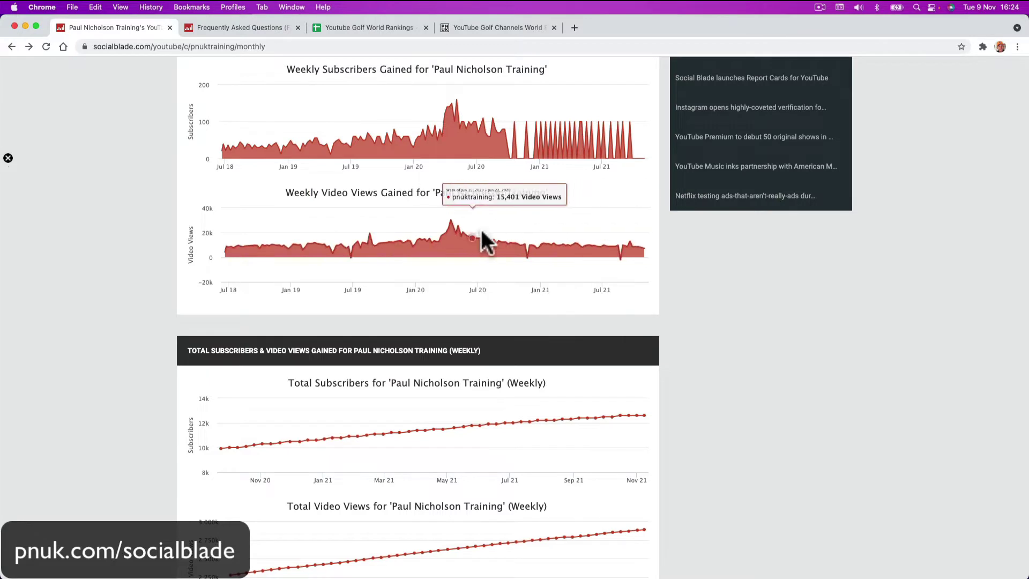
pyautogui.moveTo(509, 229); pyautogui.dragTo(550, 261)
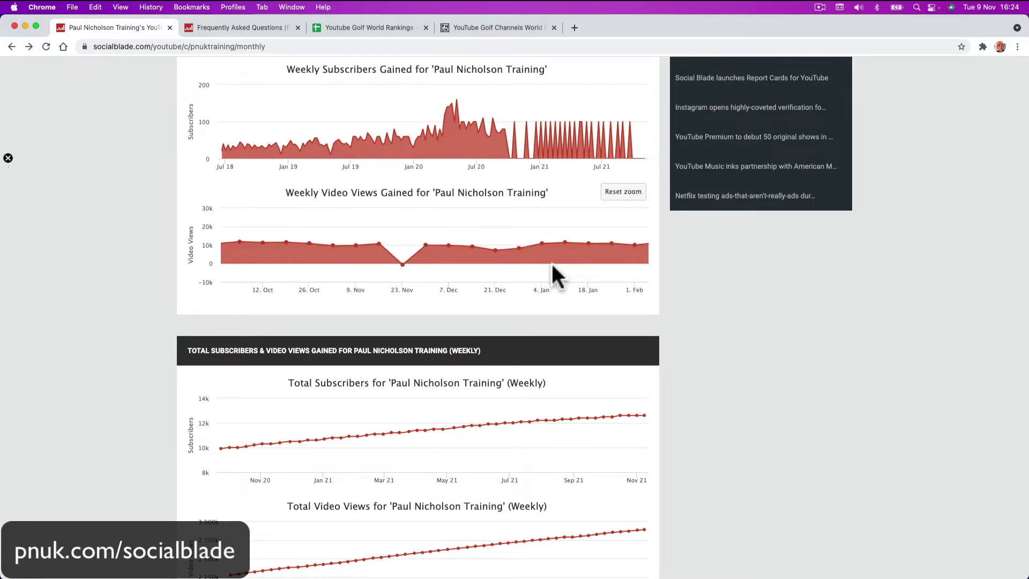
pyautogui.click(634, 197)
# Zoom the Weekly Subscribers Gained graph into September 2020 to November 2021, and further into March to July 2021, to inspect the weekly gains.
pyautogui.scroll(2, 512, 110)
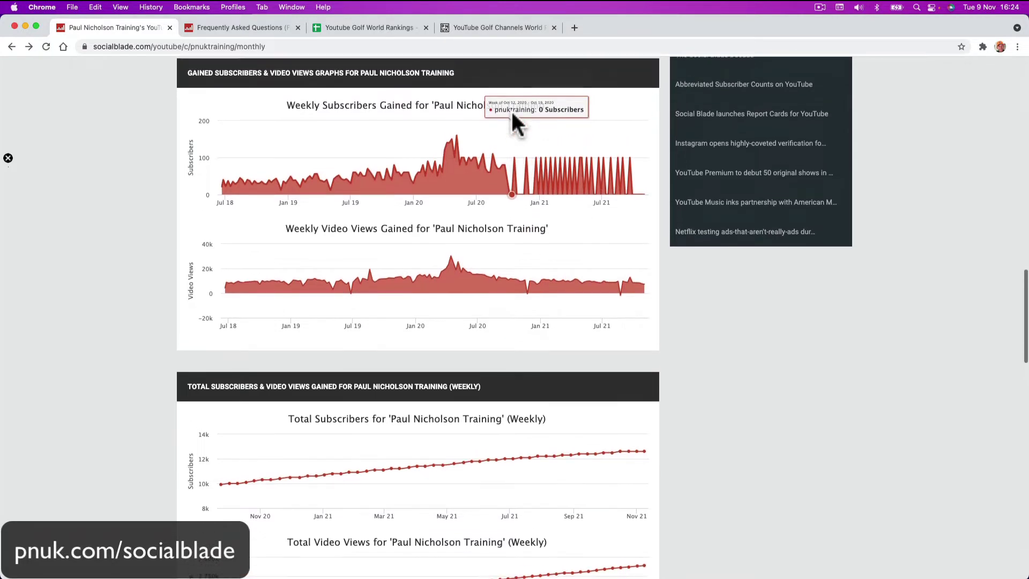
pyautogui.moveTo(493, 137); pyautogui.dragTo(649, 209)
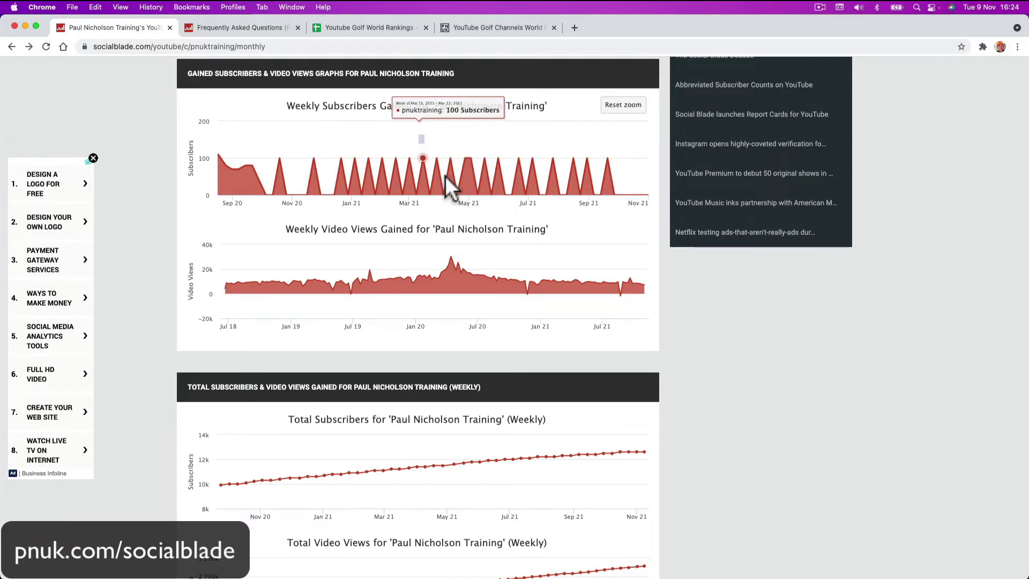
pyautogui.moveTo(419, 160); pyautogui.dragTo(540, 206)
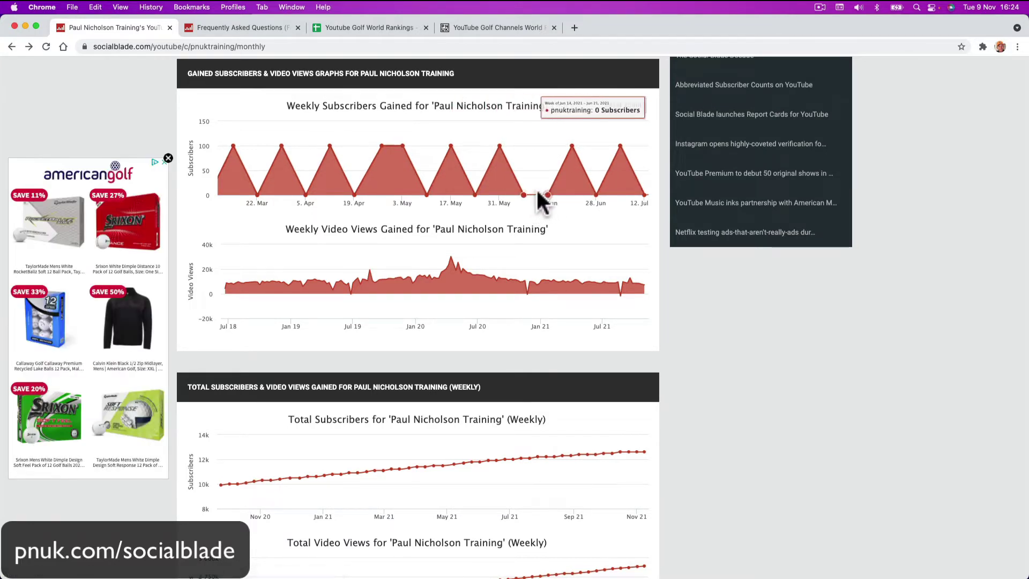
pyautogui.scroll(-2, 555, 256)
pyautogui.scroll(-3, 555, 251)
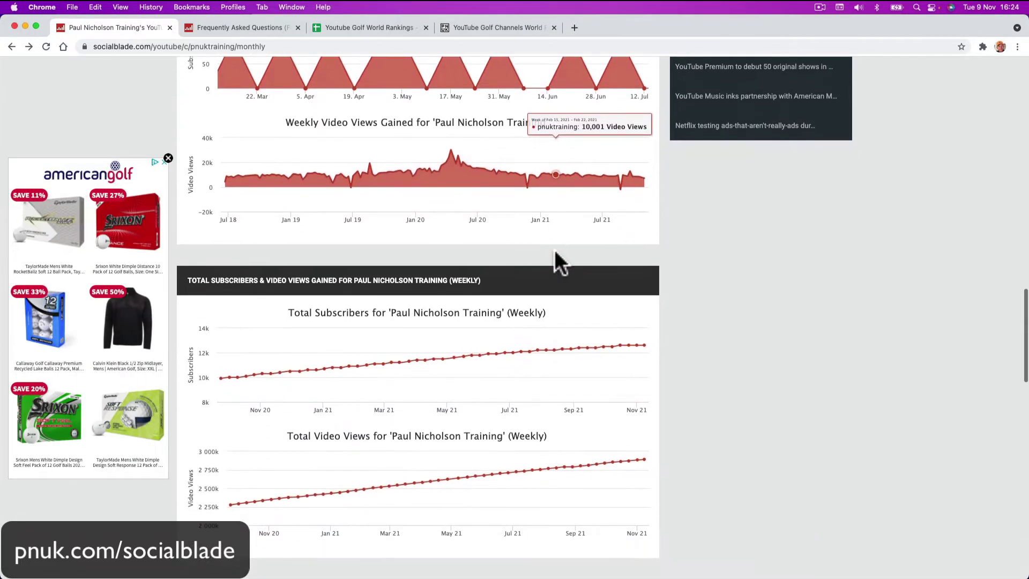
pyautogui.scroll(5, 555, 251)
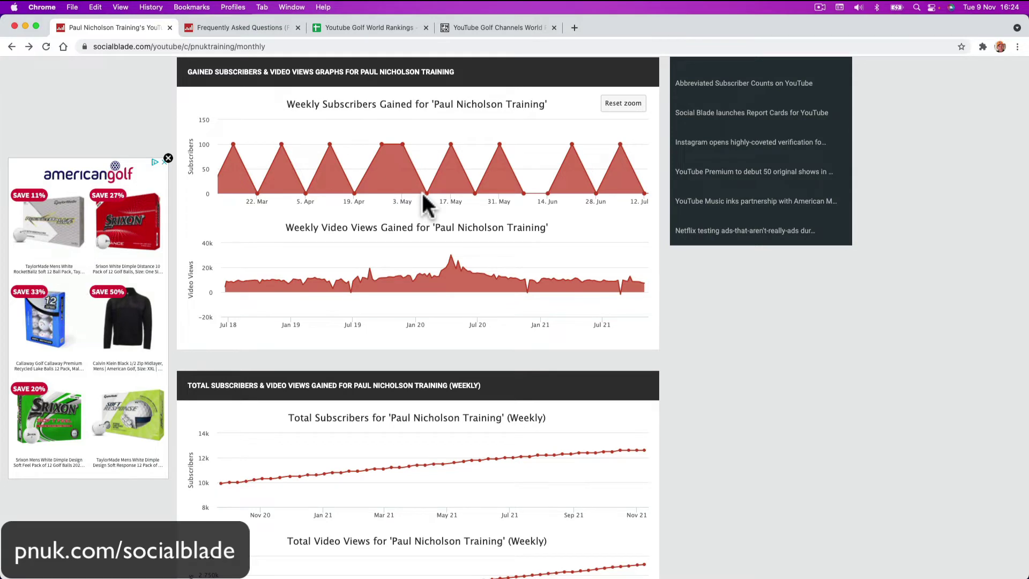
# Zoom the weekly Total Video Views graph into the second half of 2021, inspect its points and reset the zoom.
pyautogui.scroll(-7, 422, 194)
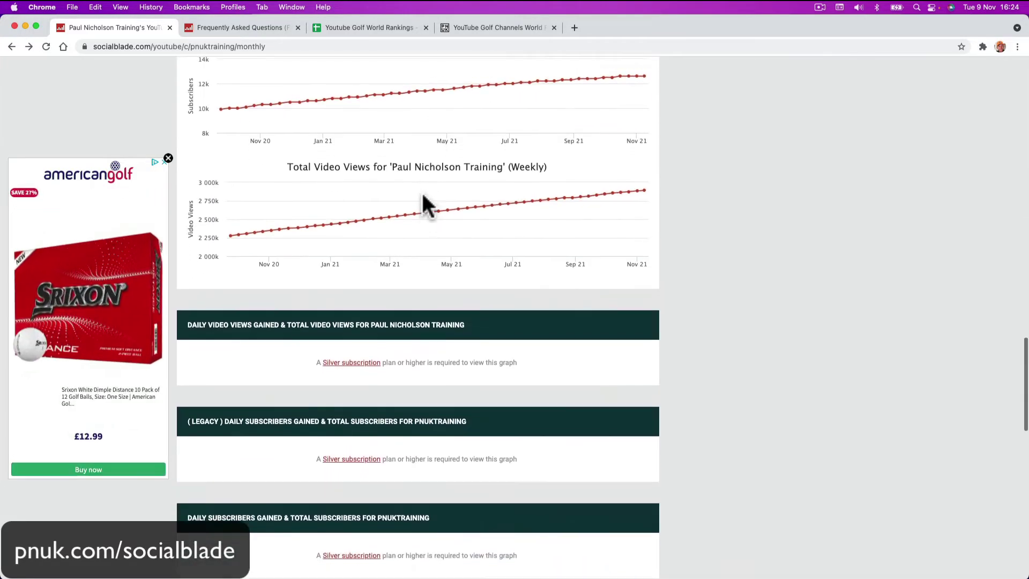
pyautogui.scroll(2, 422, 204)
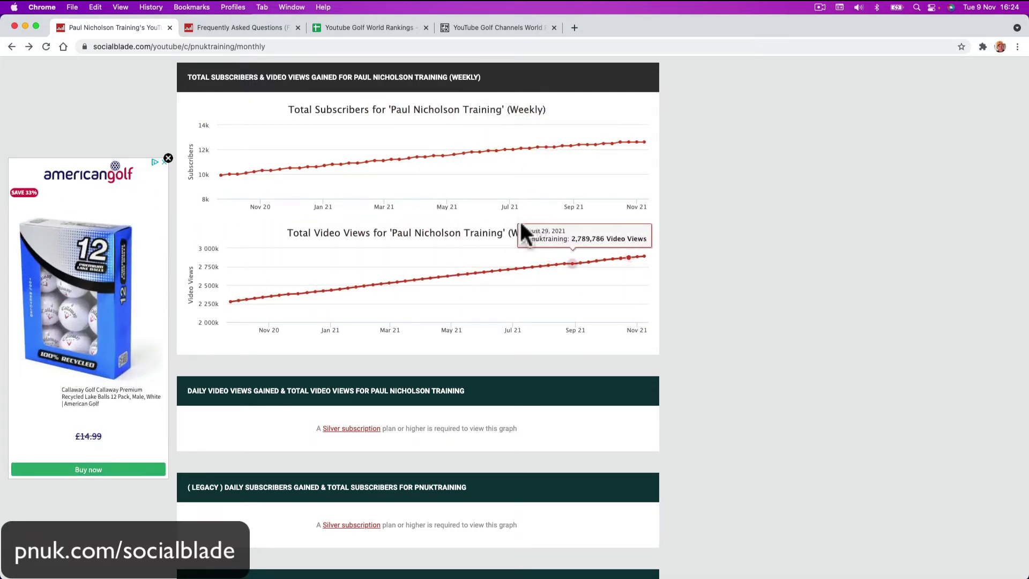
pyautogui.moveTo(519, 294); pyautogui.dragTo(617, 283)
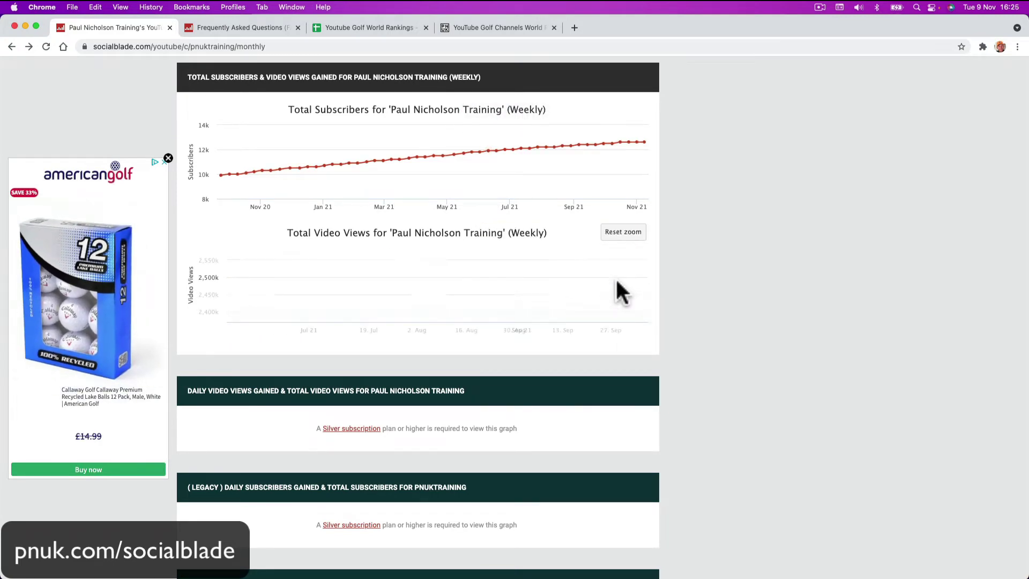
pyautogui.scroll(1, 533, 289)
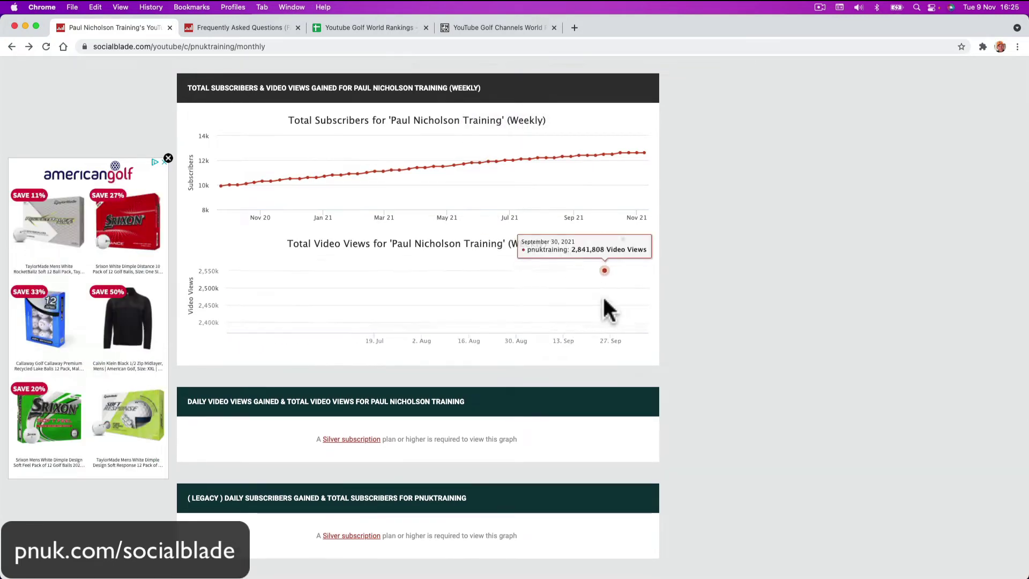
pyautogui.moveTo(644, 292); pyautogui.dragTo(539, 252)
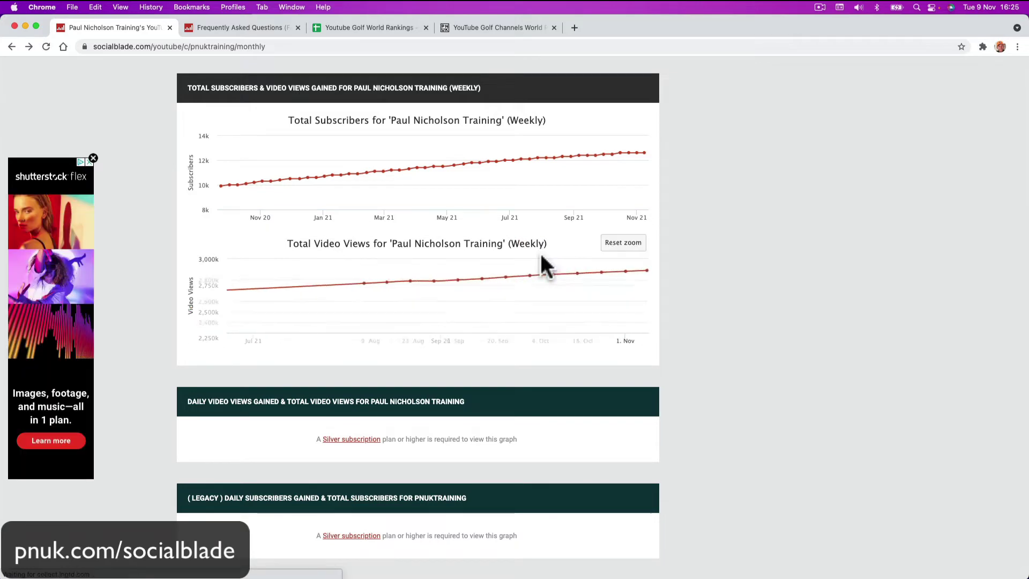
pyautogui.click(625, 246)
# Examine the monthly total subscribers and video views graphs, zooming both into late 2019 to early 2021 and resetting them.
pyautogui.scroll(-5, 482, 294)
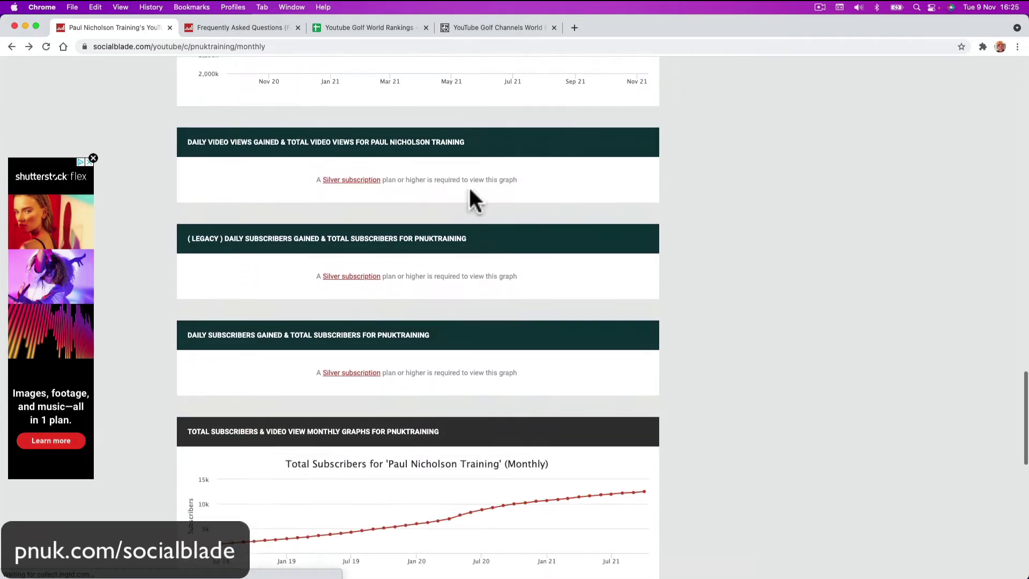
pyautogui.scroll(-4, 474, 259)
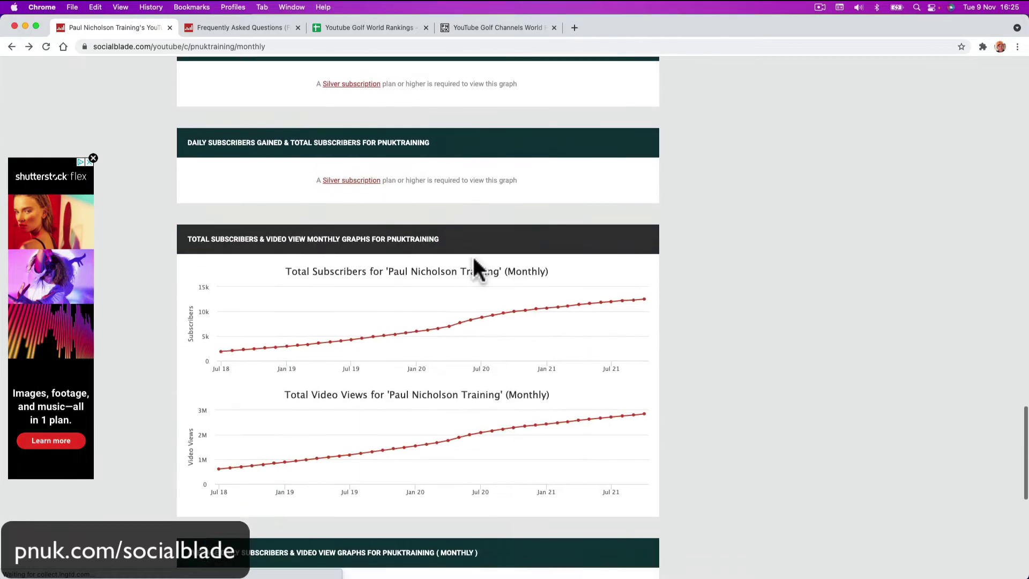
pyautogui.scroll(-3, 474, 248)
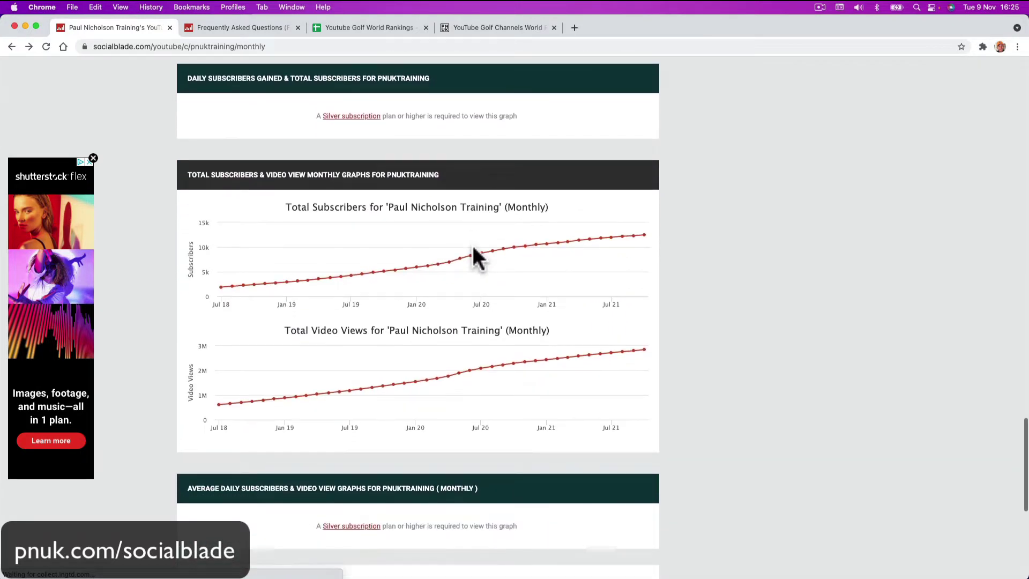
pyautogui.moveTo(218, 228)
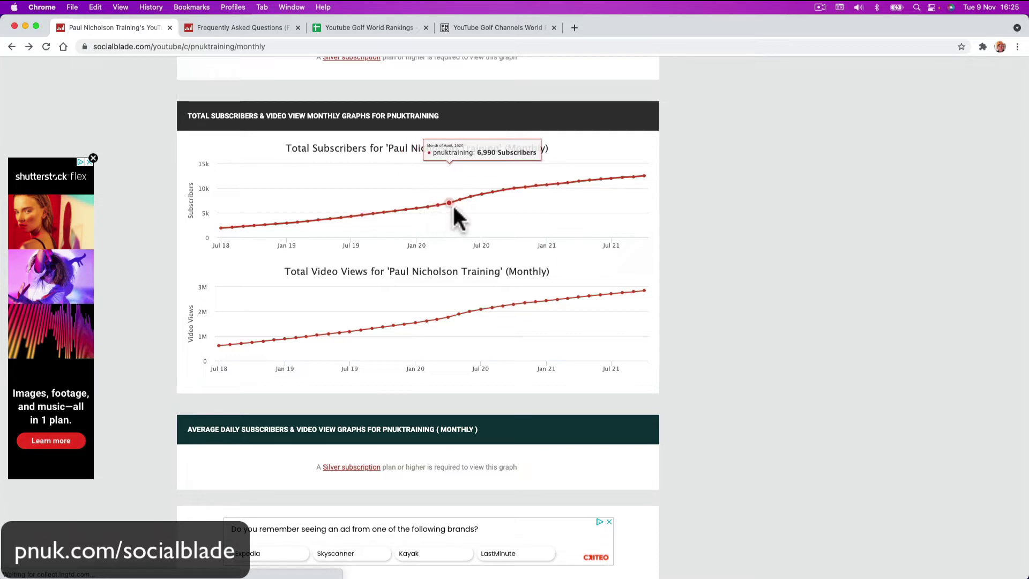
pyautogui.moveTo(412, 182); pyautogui.dragTo(542, 229)
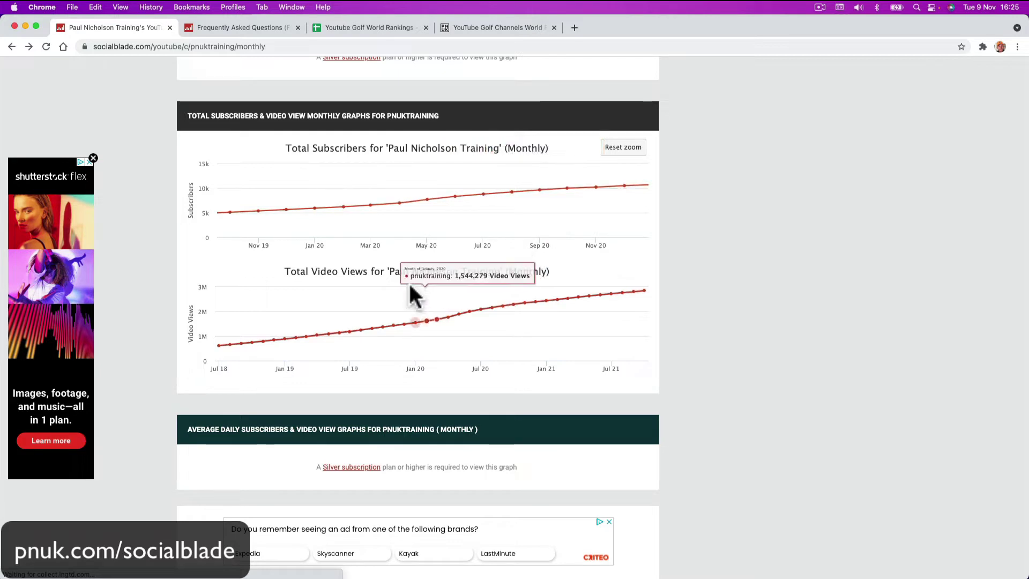
pyautogui.moveTo(398, 293); pyautogui.dragTo(546, 354)
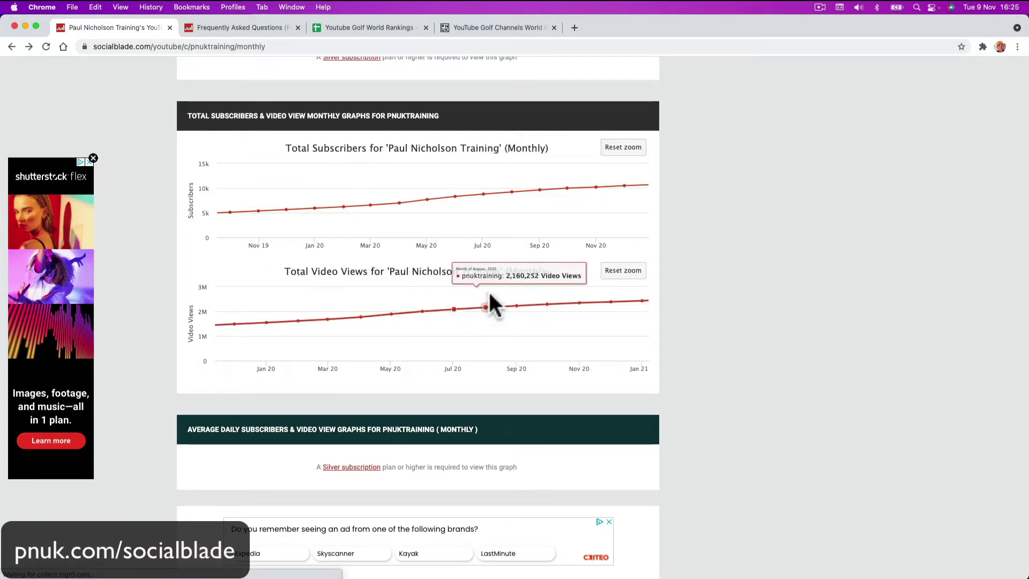
pyautogui.click(622, 271)
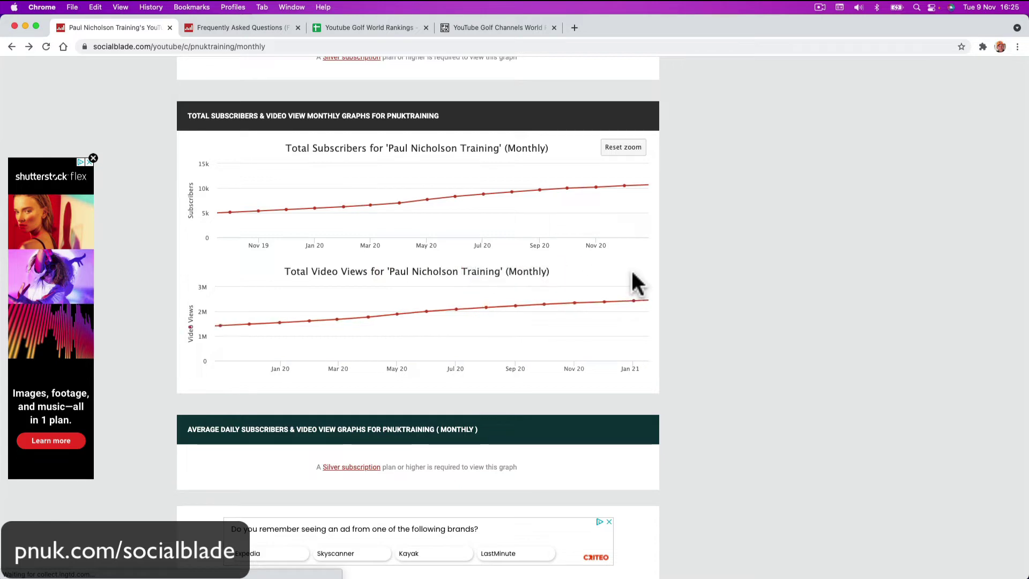
pyautogui.click(623, 150)
pyautogui.scroll(-5, 531, 366)
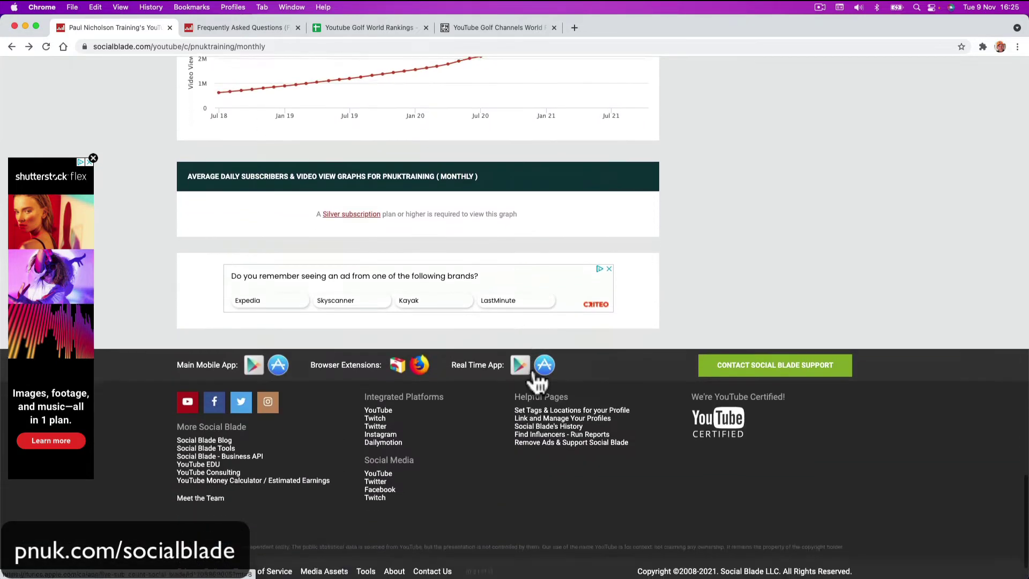
# Open the channel's Similar Channels list and look through the channels ranked around it by subscribers.
pyautogui.scroll(10, 538, 381)
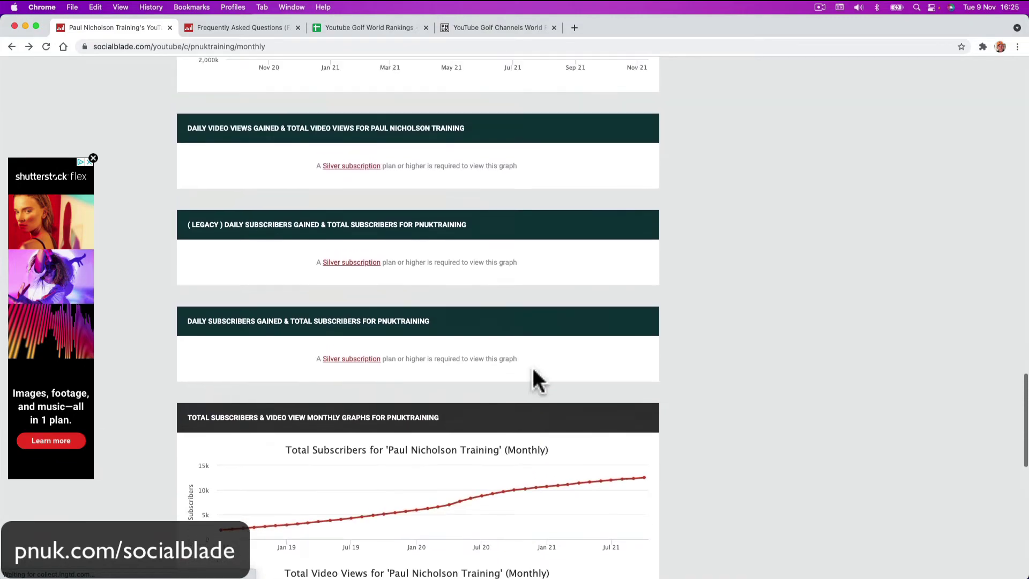
pyautogui.scroll(6, 533, 370)
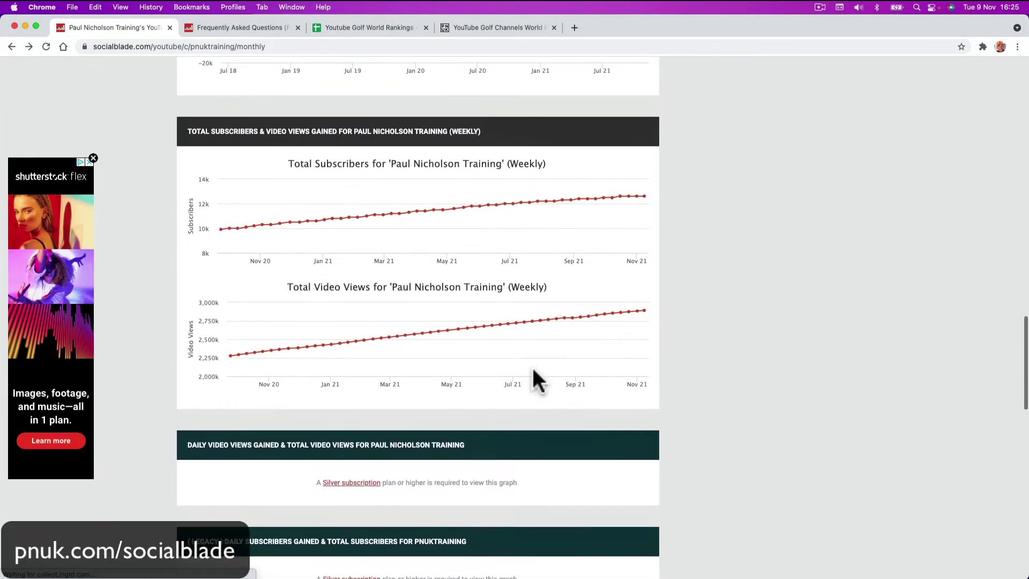
pyautogui.scroll(15, 498, 328)
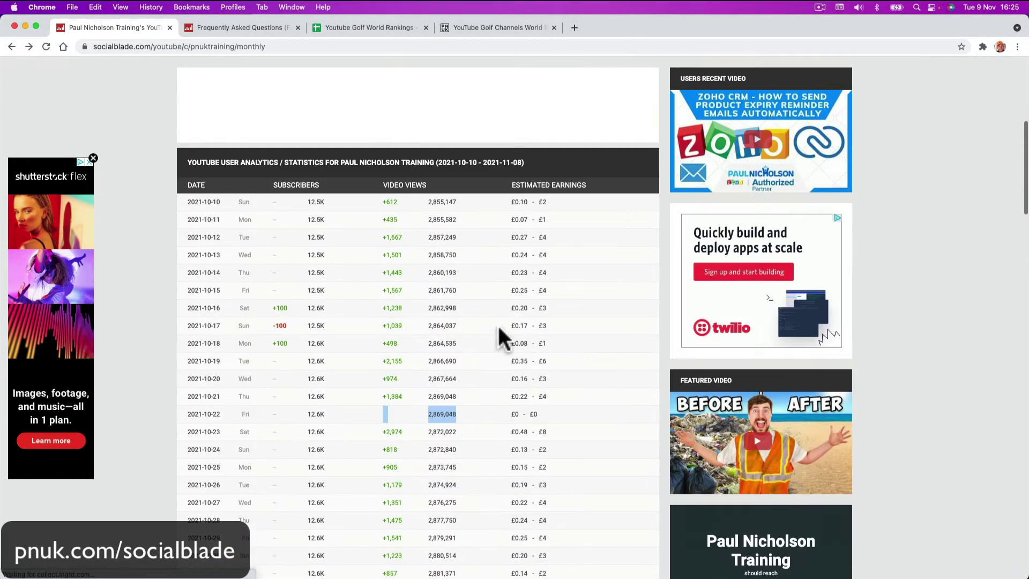
pyautogui.scroll(5, 498, 328)
pyautogui.scroll(-1, 334, 316)
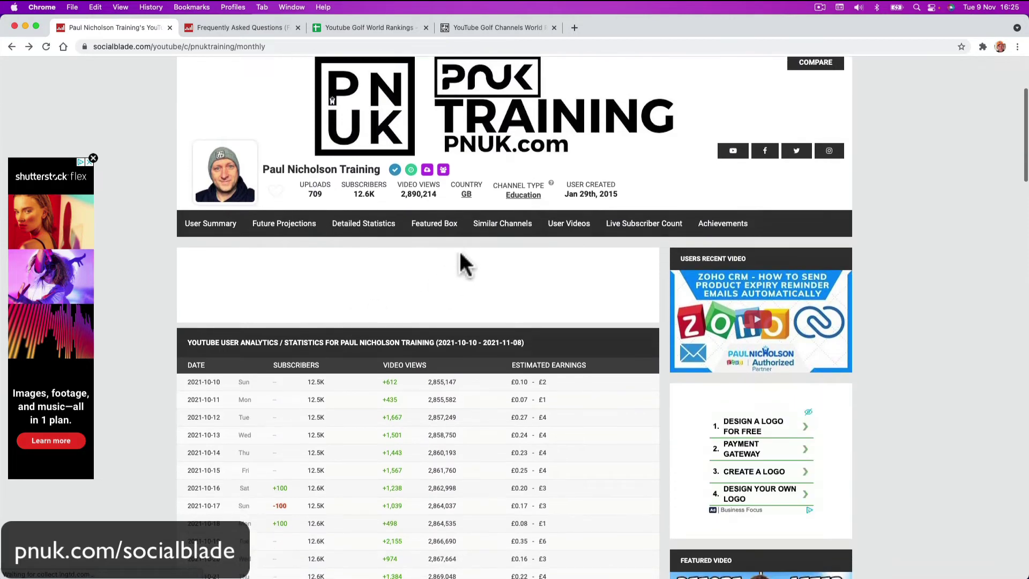
pyautogui.click(486, 225)
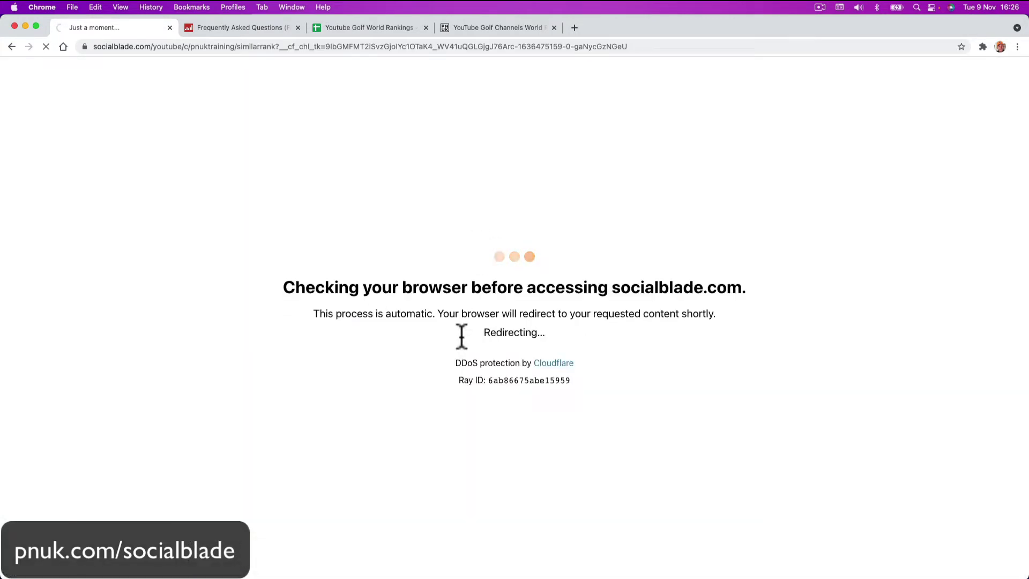
pyautogui.scroll(-5, 377, 319)
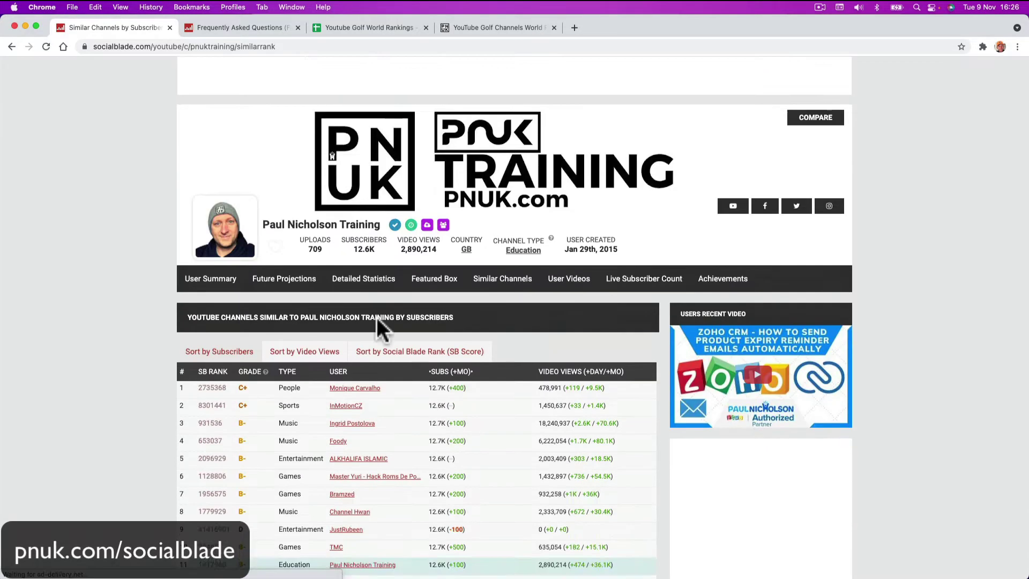
pyautogui.scroll(-3, 377, 321)
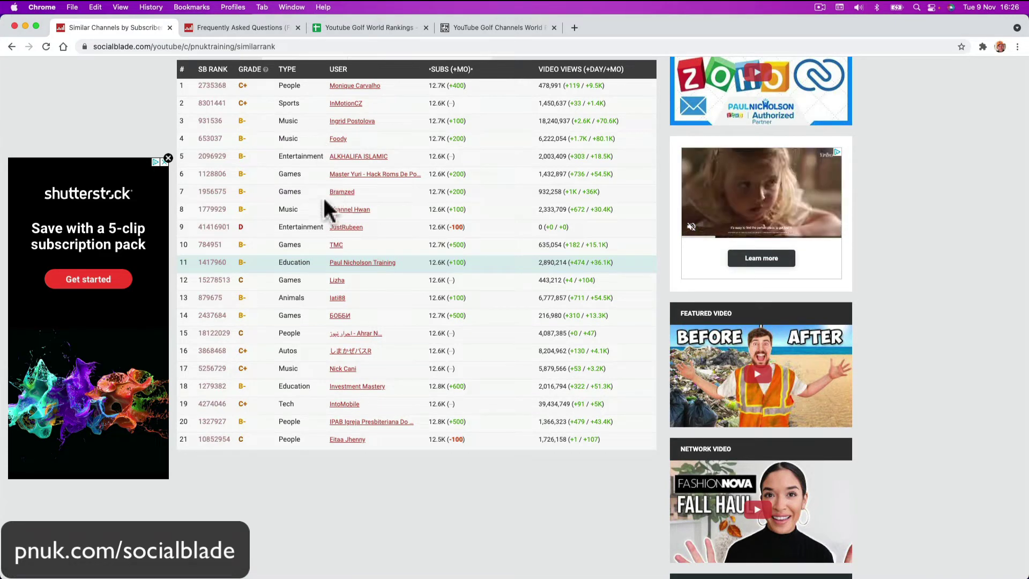
# Open the Investment Mastery channel from the list and examine its daily stats summary and monthly gained views and subscribers graphs.
pyautogui.click(354, 389)
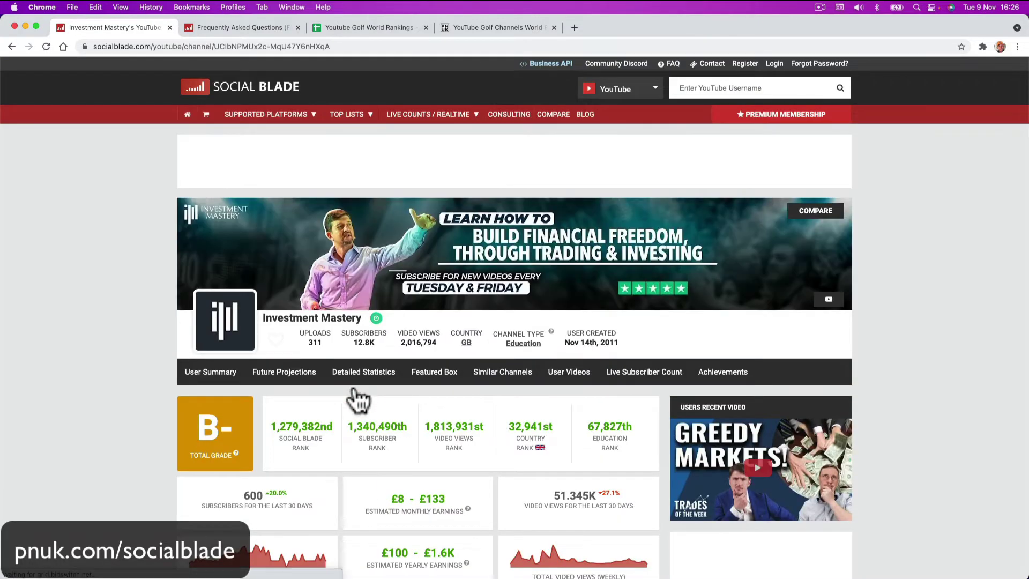
pyautogui.scroll(-10, 357, 399)
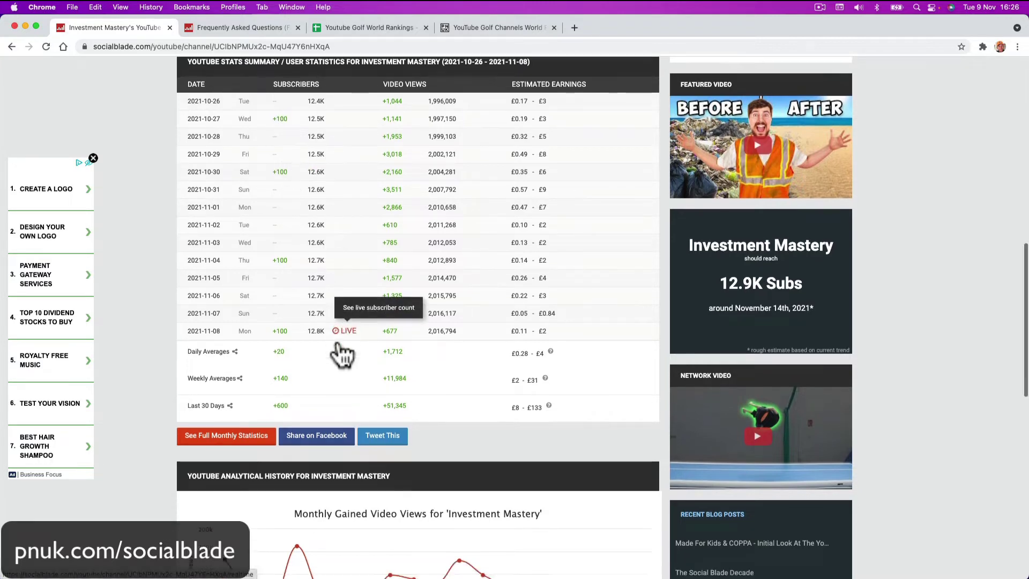
pyautogui.scroll(-5, 343, 348)
pyautogui.scroll(-6, 322, 354)
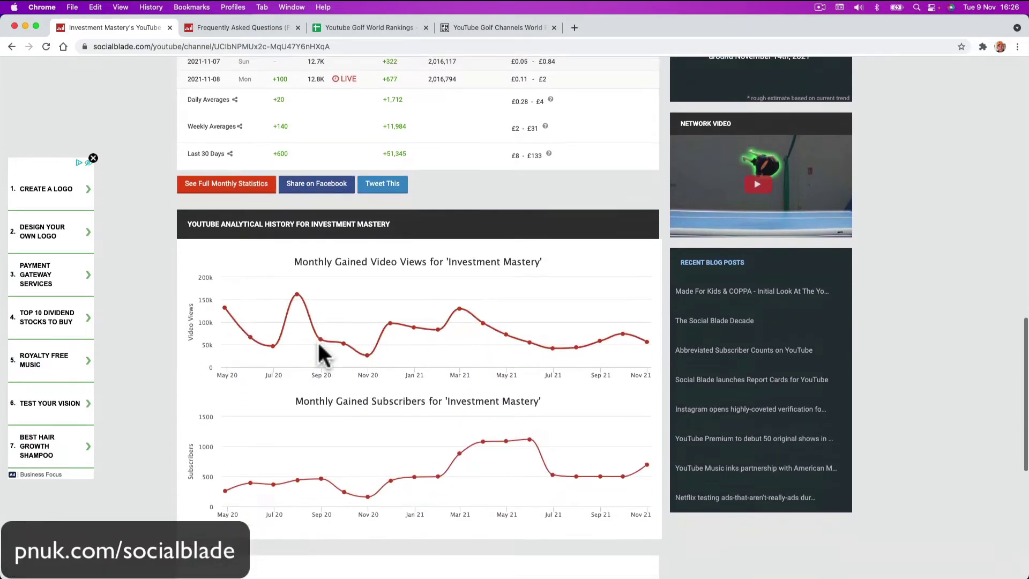
pyautogui.scroll(2, 349, 157)
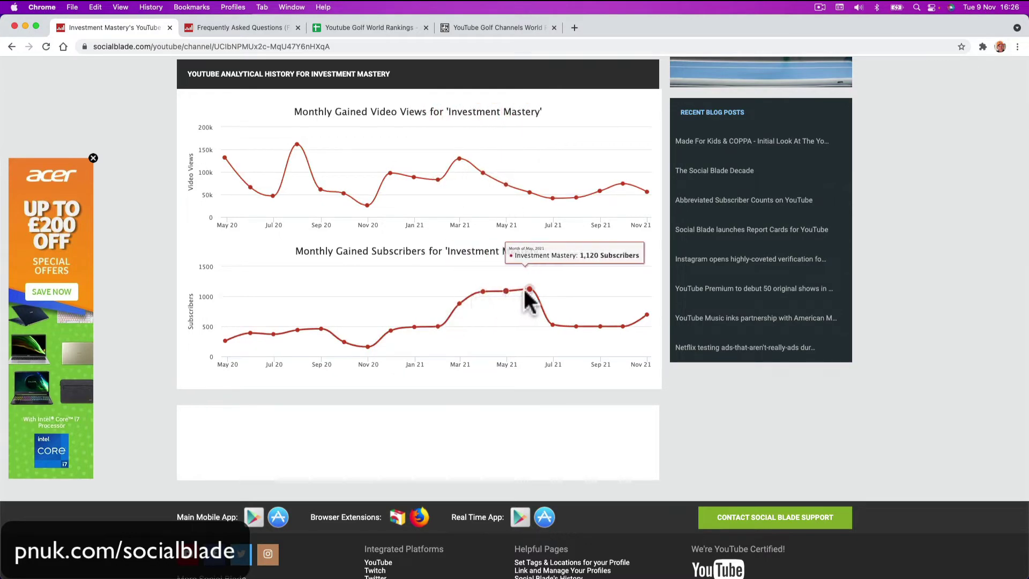
pyautogui.scroll(5, 540, 335)
pyautogui.scroll(10, 539, 332)
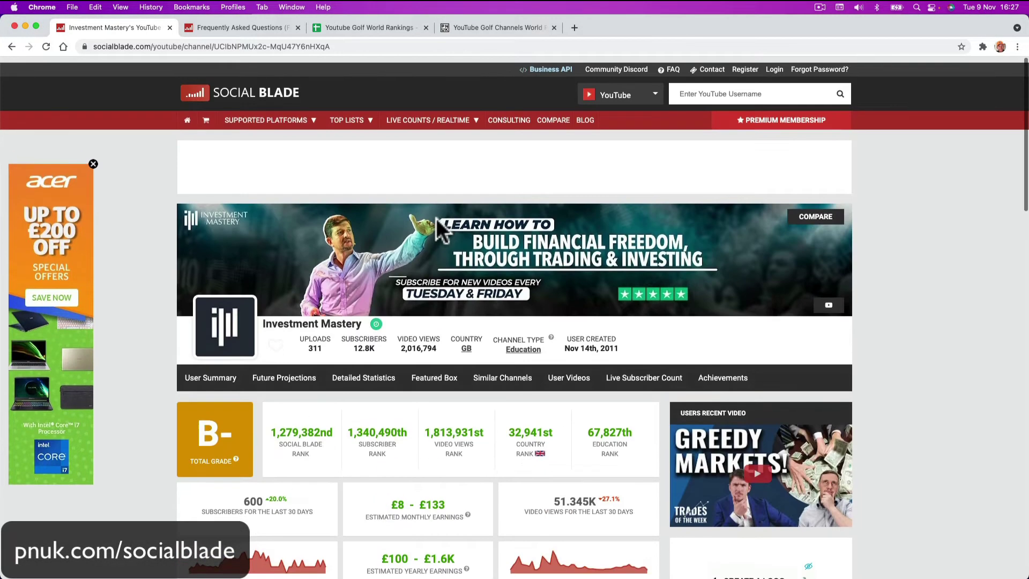
# Open Investment Mastery's Detailed Statistics and review its weekly gained graphs and the daily view counts around 2021-10-22.
pyautogui.scroll(-4, 381, 104)
pyautogui.click(381, 102)
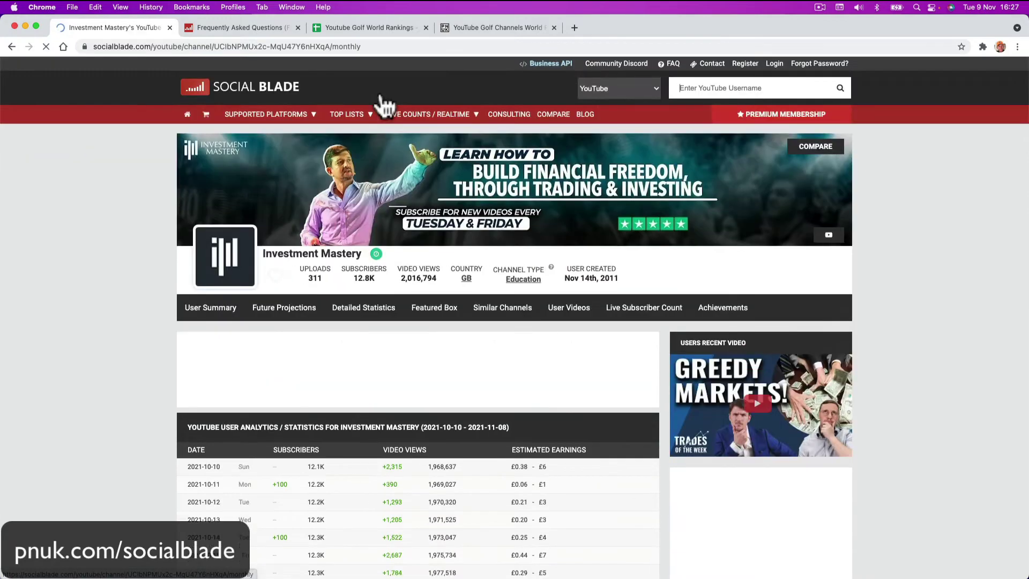
pyautogui.scroll(-10, 386, 274)
pyautogui.scroll(-5, 386, 274)
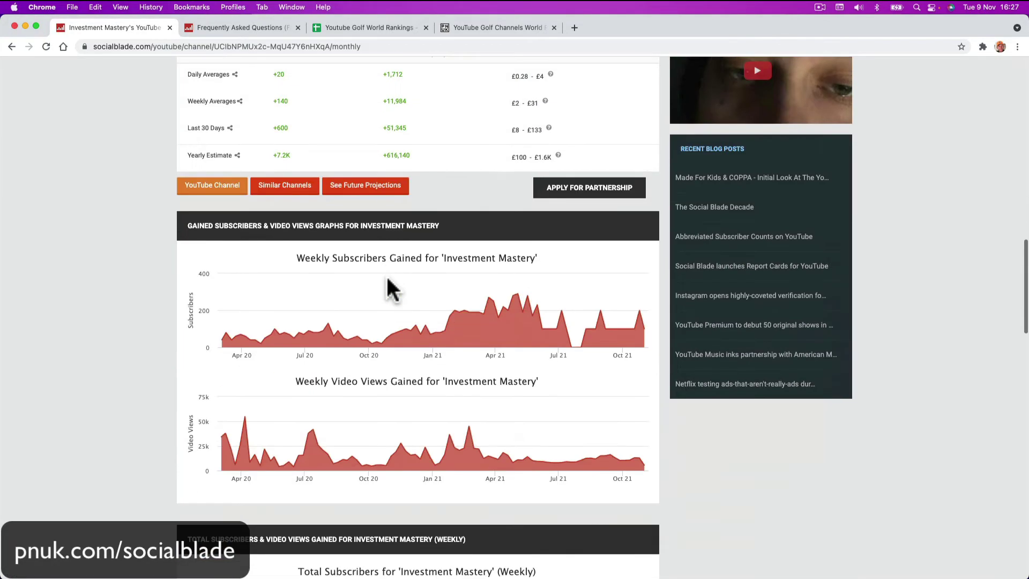
pyautogui.scroll(8, 386, 274)
pyautogui.scroll(1, 388, 279)
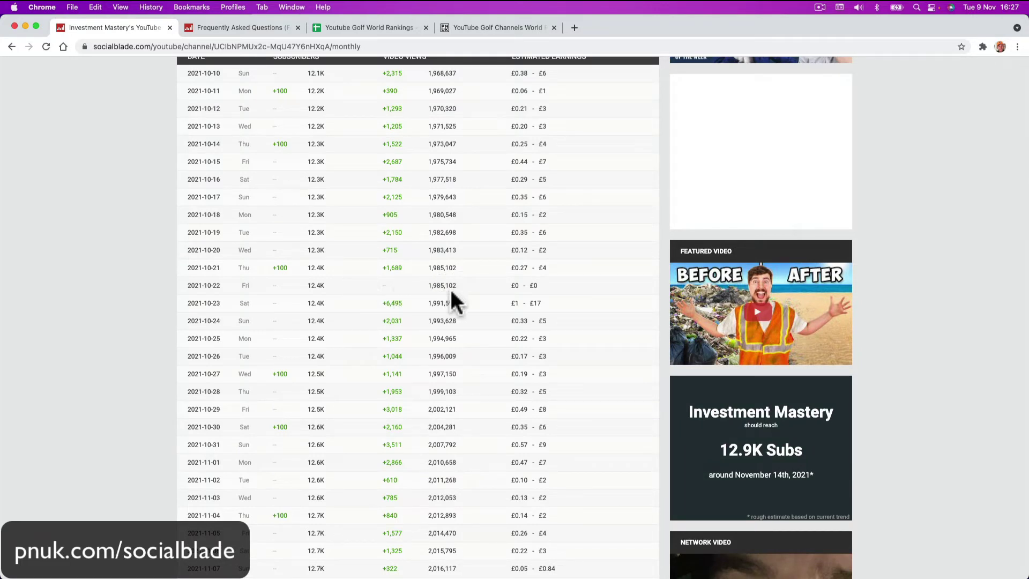
pyautogui.scroll(-3, 476, 290)
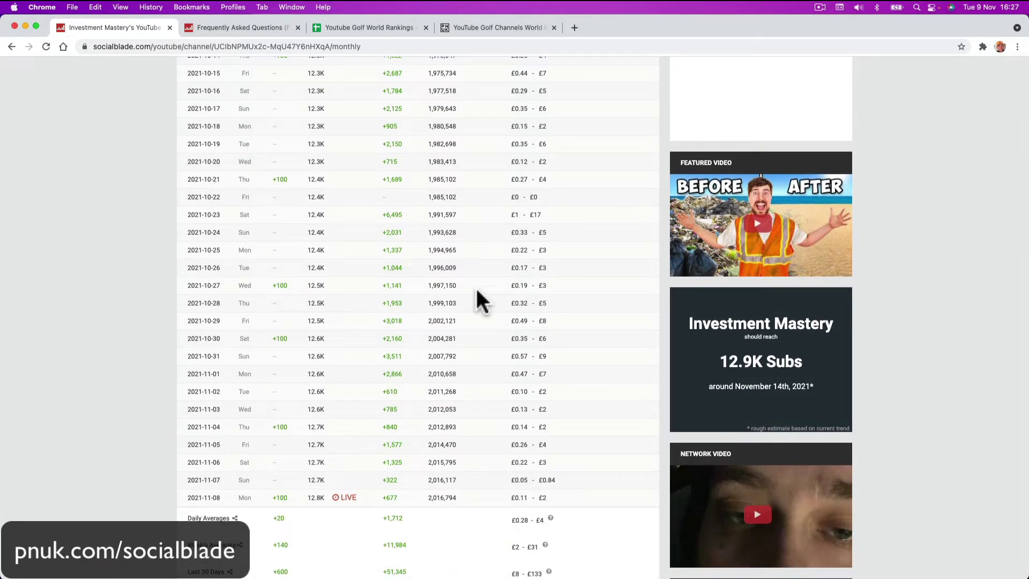
# In the Social Blade FAQ, collapse the open answers and read why views on Social Blade differ from YouTube Analytics.
pyautogui.click(243, 24)
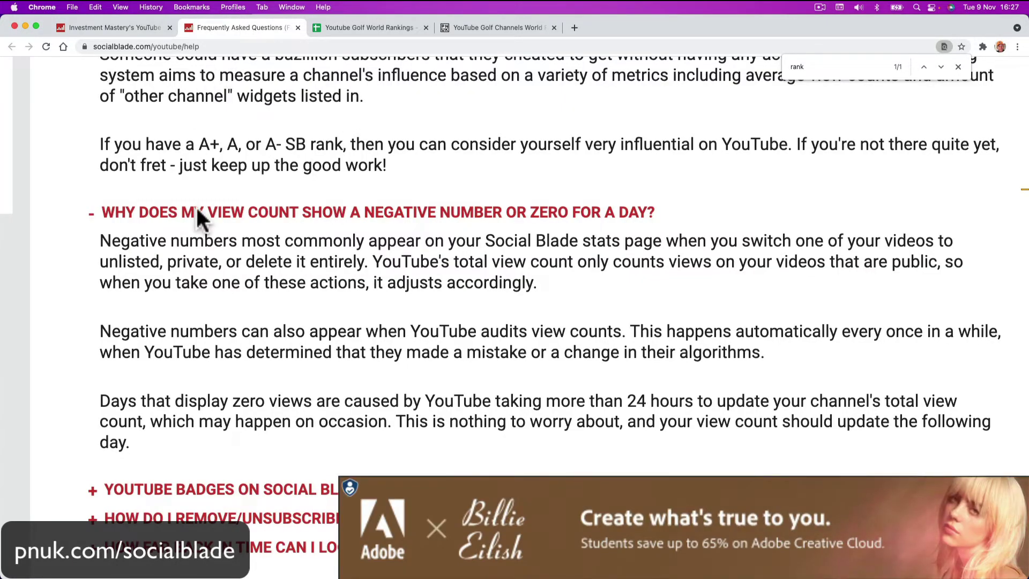
pyautogui.click(91, 214)
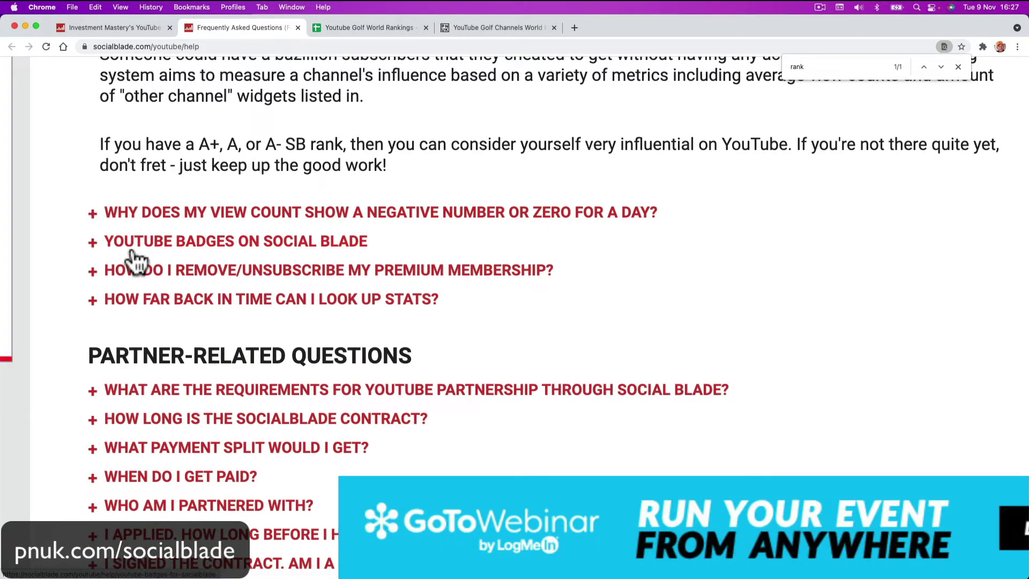
pyautogui.scroll(5, 136, 261)
pyautogui.click(94, 197)
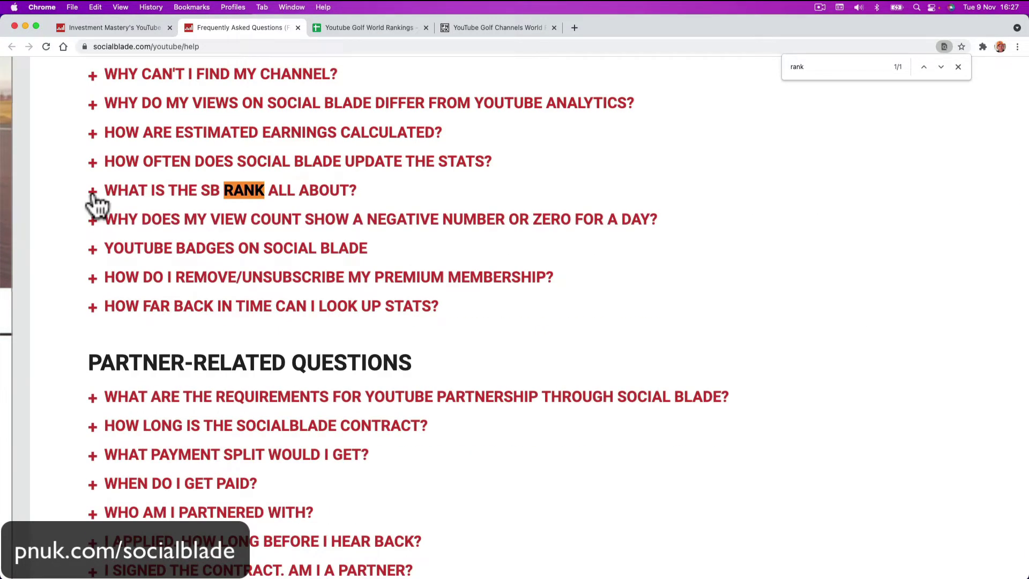
pyautogui.scroll(2, 94, 203)
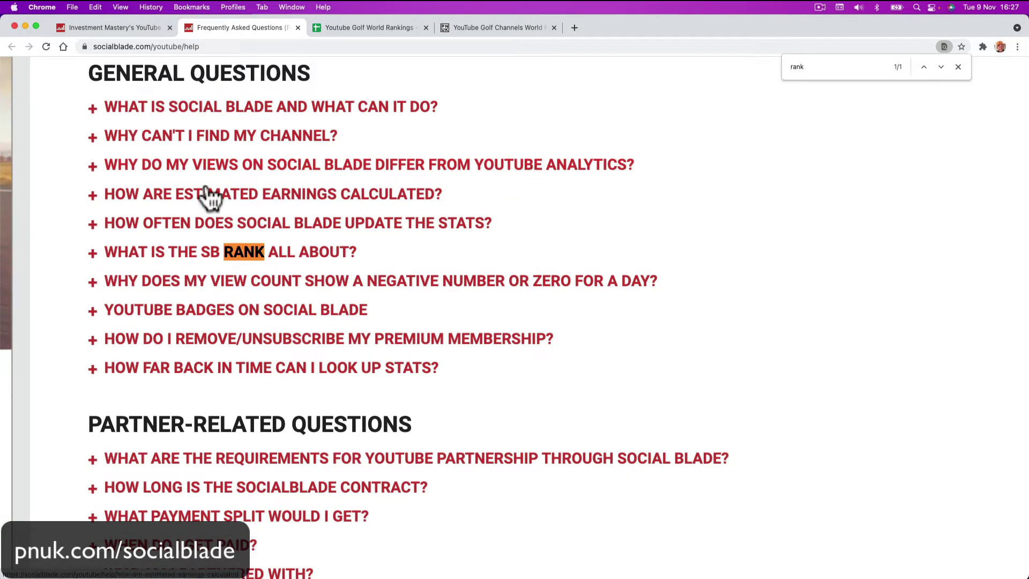
pyautogui.click(96, 171)
pyautogui.scroll(3, 160, 182)
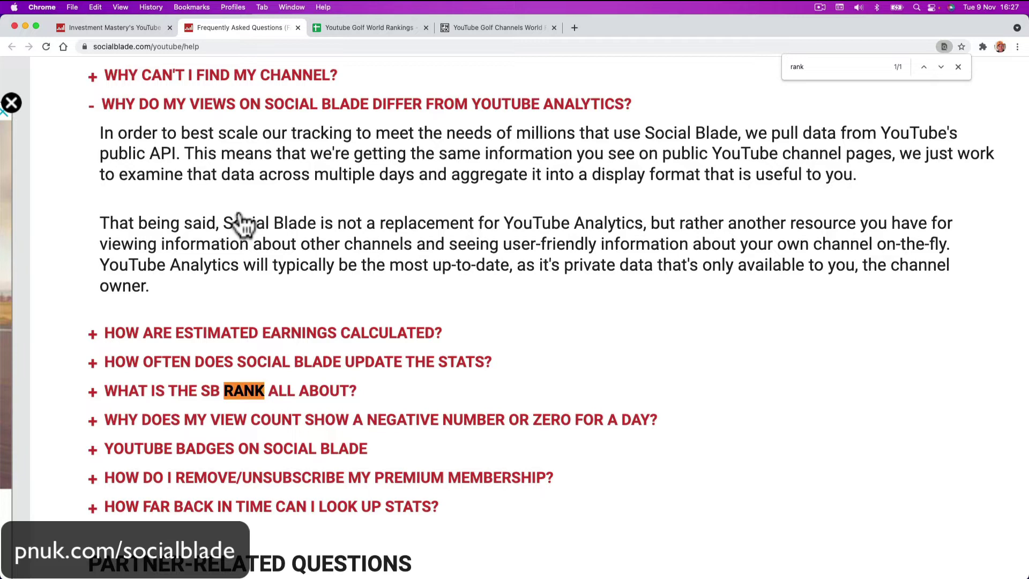
# Open the YouTube golf channels world rankings page and browse the Subscriber Count Order table down past position 100 and back to its start.
pyautogui.click(541, 29)
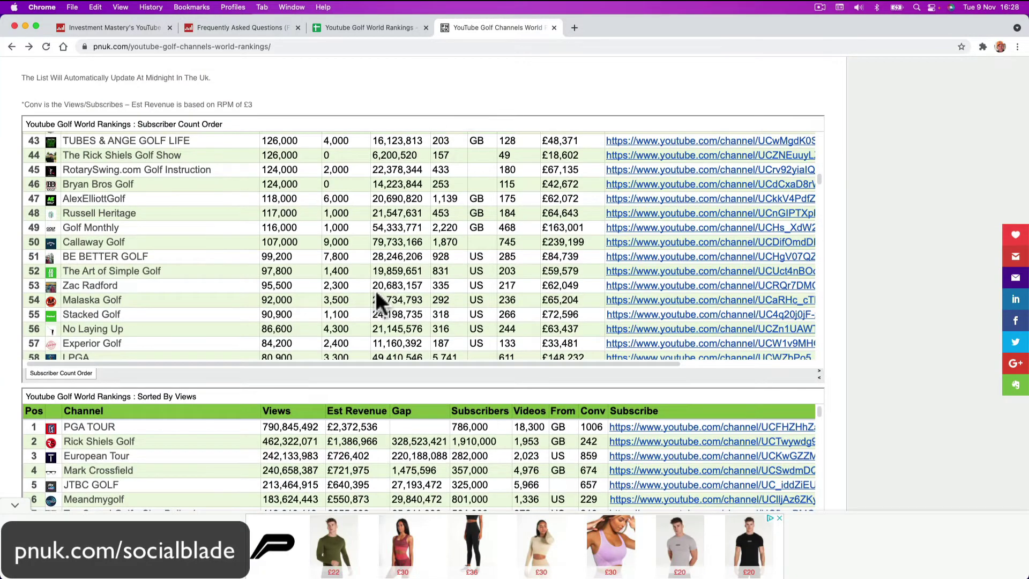
pyautogui.scroll(10, 375, 295)
pyautogui.scroll(3, 376, 297)
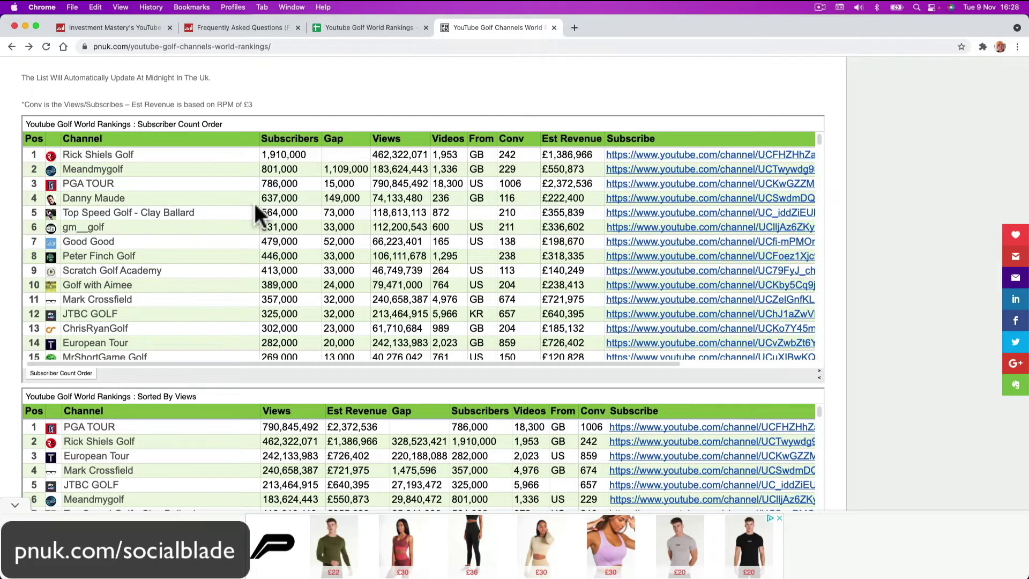
pyautogui.scroll(-15, 247, 206)
pyautogui.scroll(-8, 233, 199)
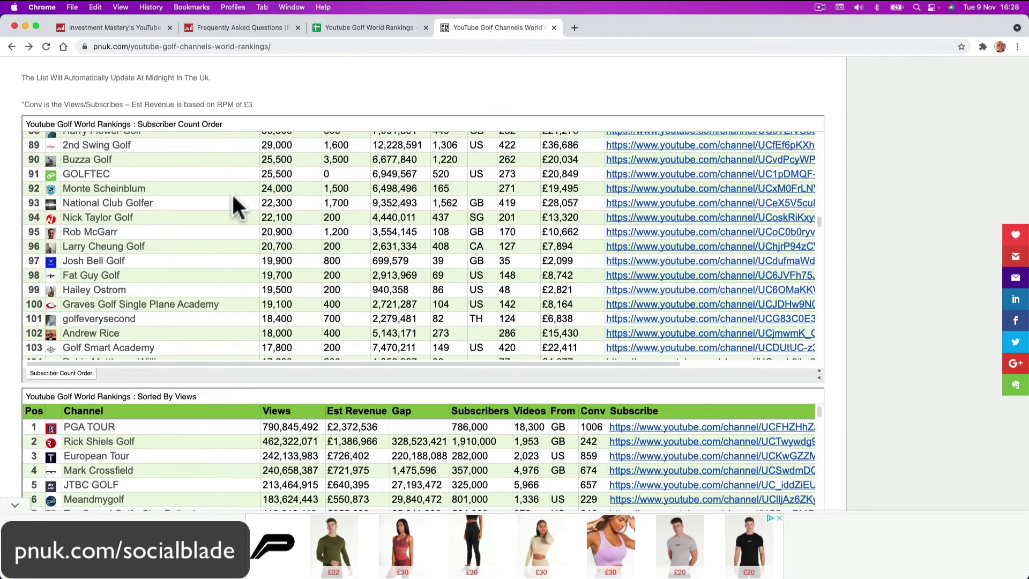
pyautogui.scroll(20, 233, 199)
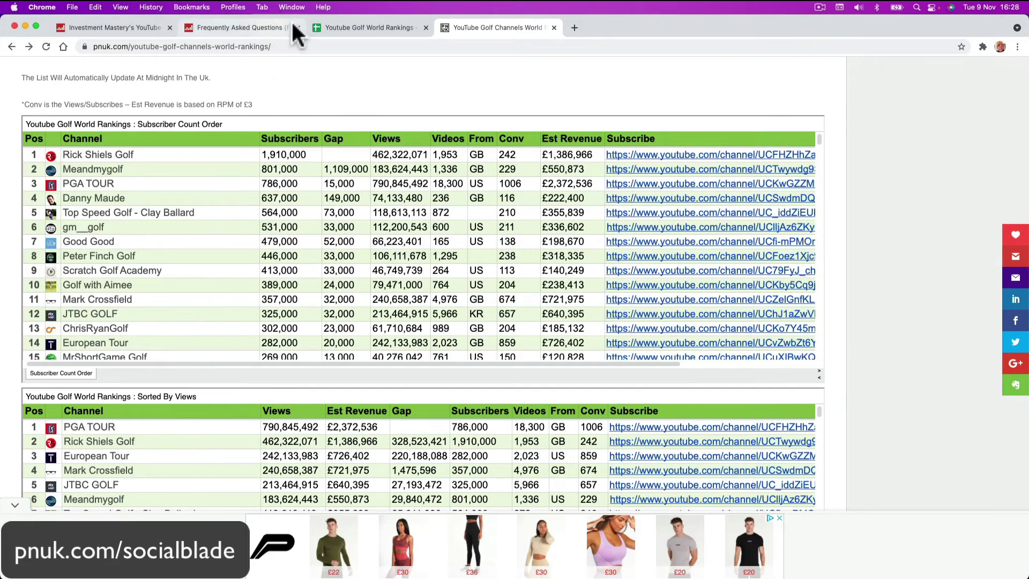
# Switch to the Youtube Golf World Rankings spreadsheet in Google Sheets and widen column Z, the related playlists uploads, on the Import sheet.
pyautogui.click(349, 28)
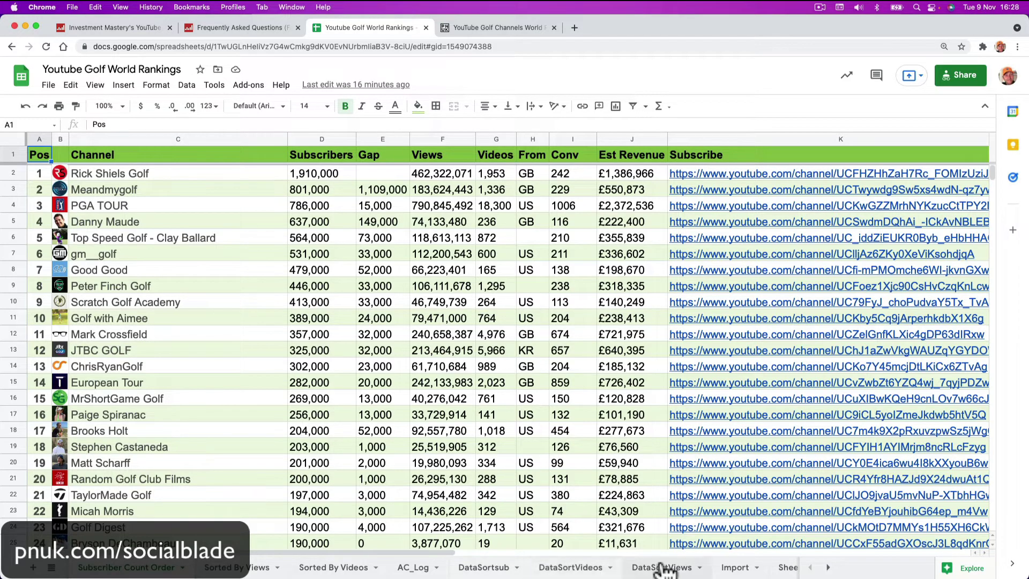
pyautogui.click(748, 570)
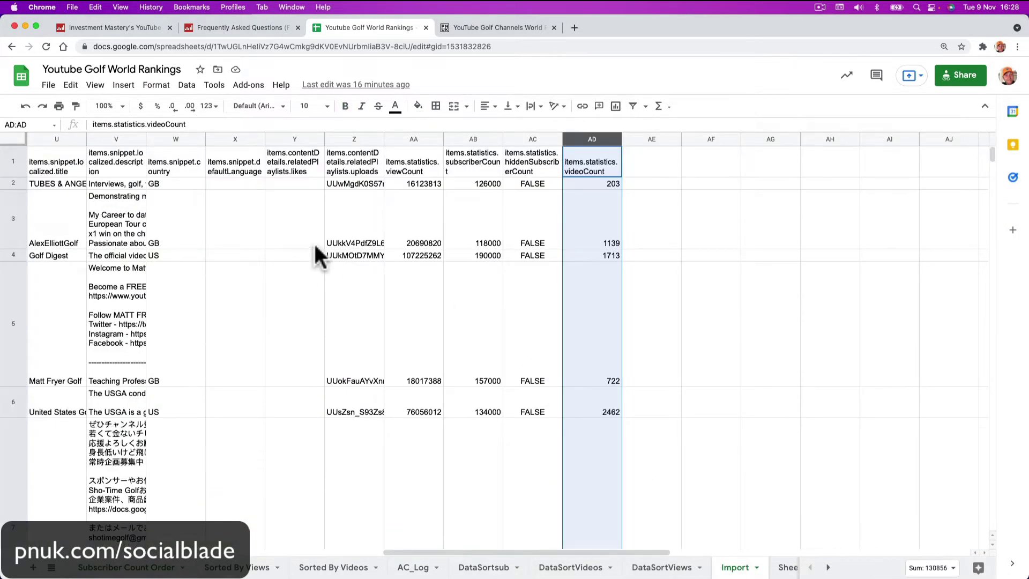
pyautogui.click(336, 139)
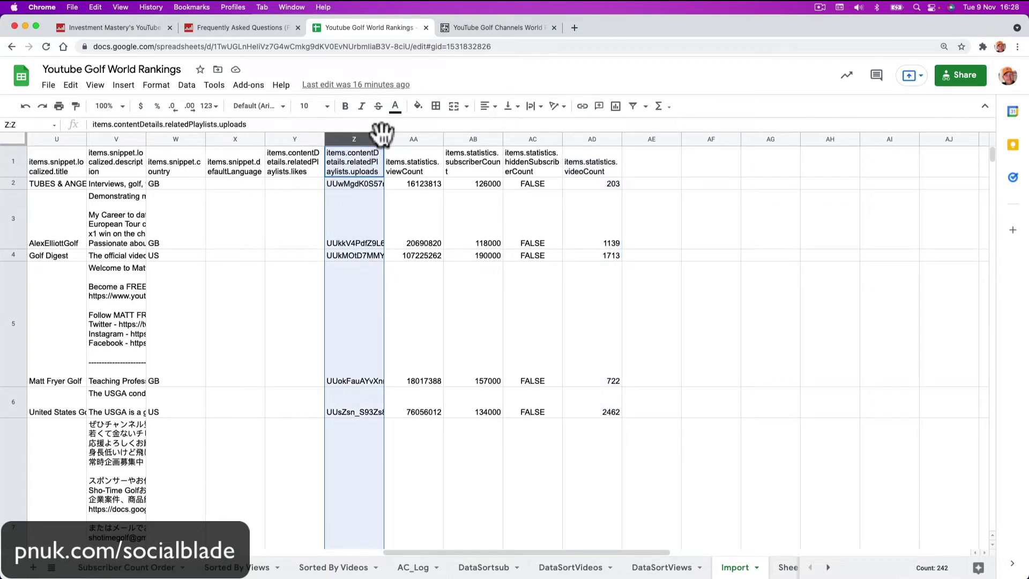
pyautogui.moveTo(386, 137); pyautogui.dragTo(432, 139)
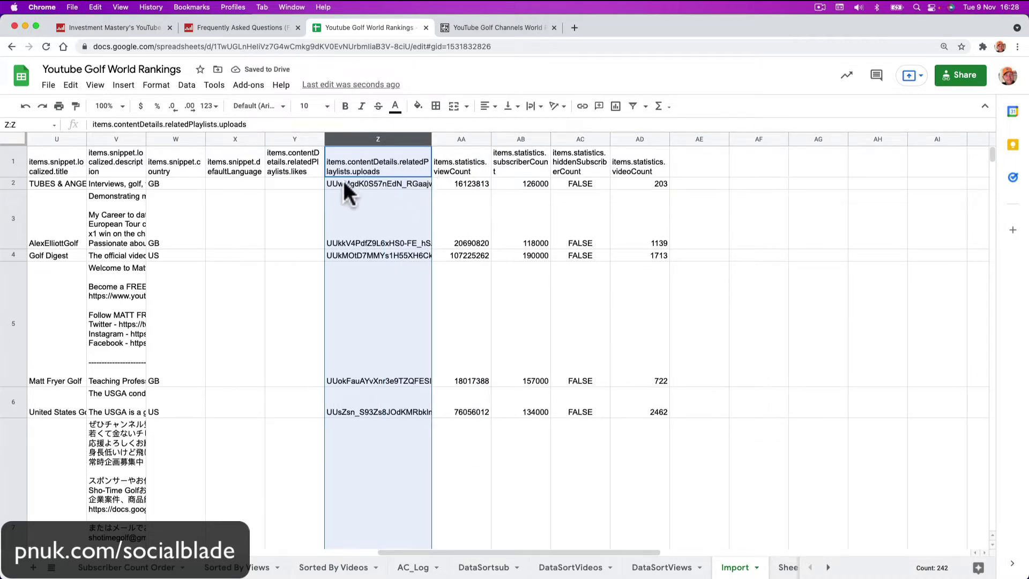
# Inspect the imported country, description, title, high thumbnail URL and viewCount columns by selecting each one on the Import sheet.
pyautogui.click(162, 138)
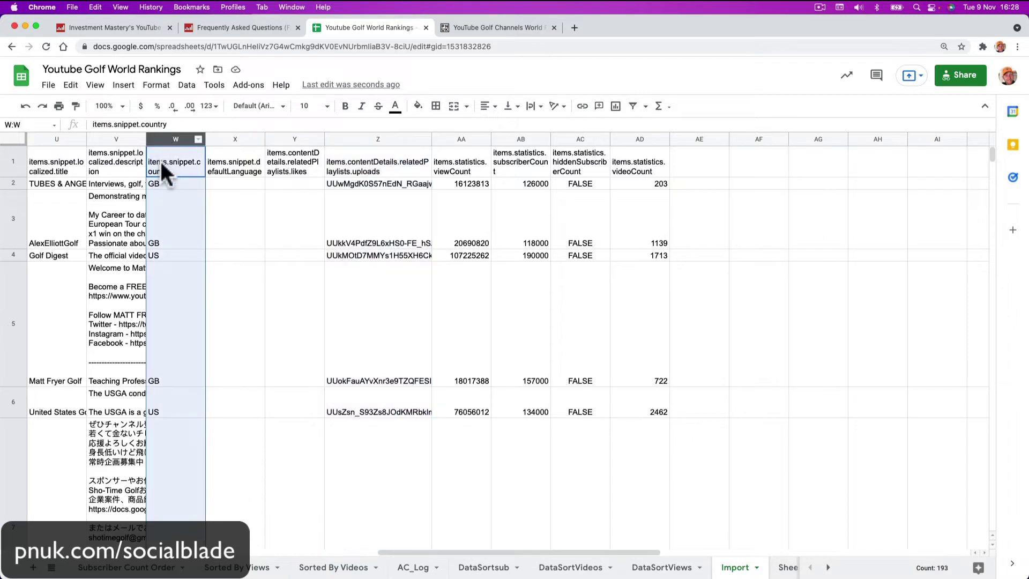
pyautogui.click(143, 138)
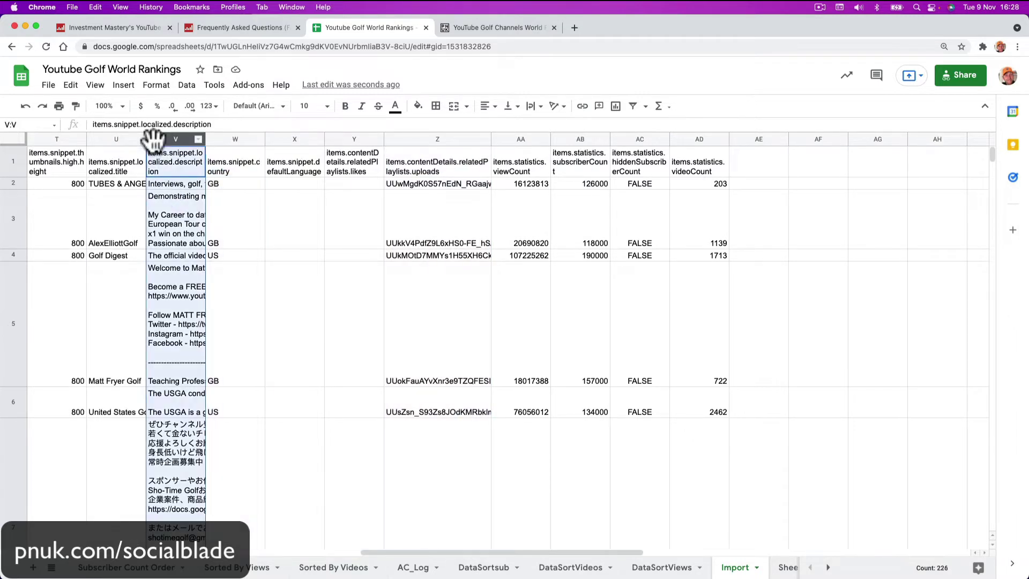
pyautogui.click(111, 138)
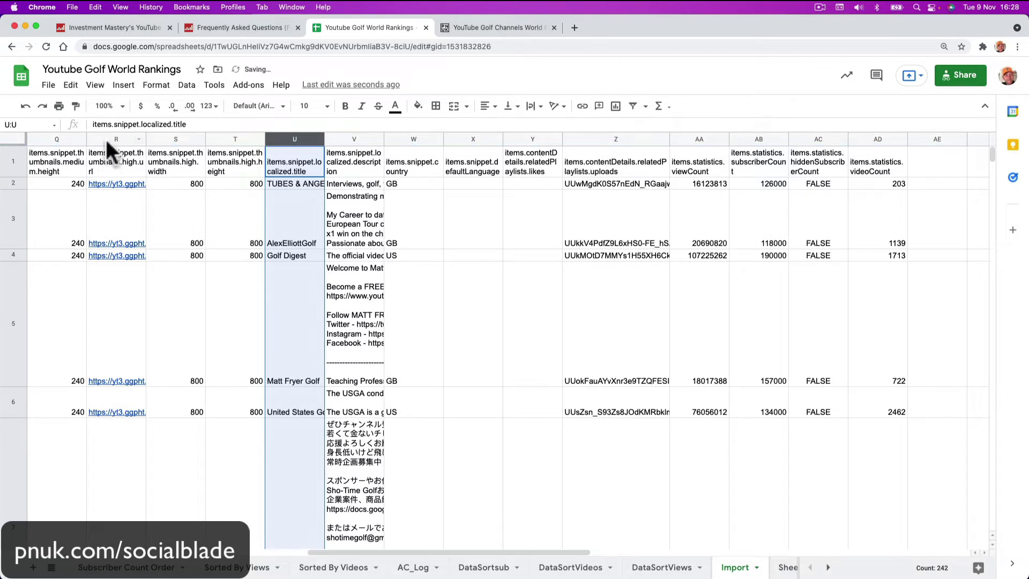
pyautogui.click(107, 139)
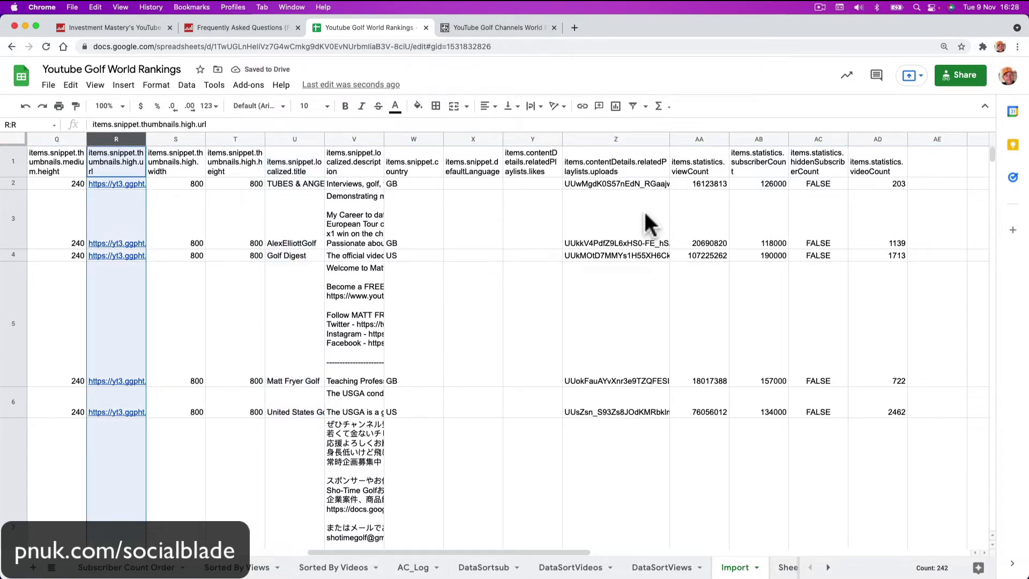
pyautogui.hscroll(2, 682, 204)
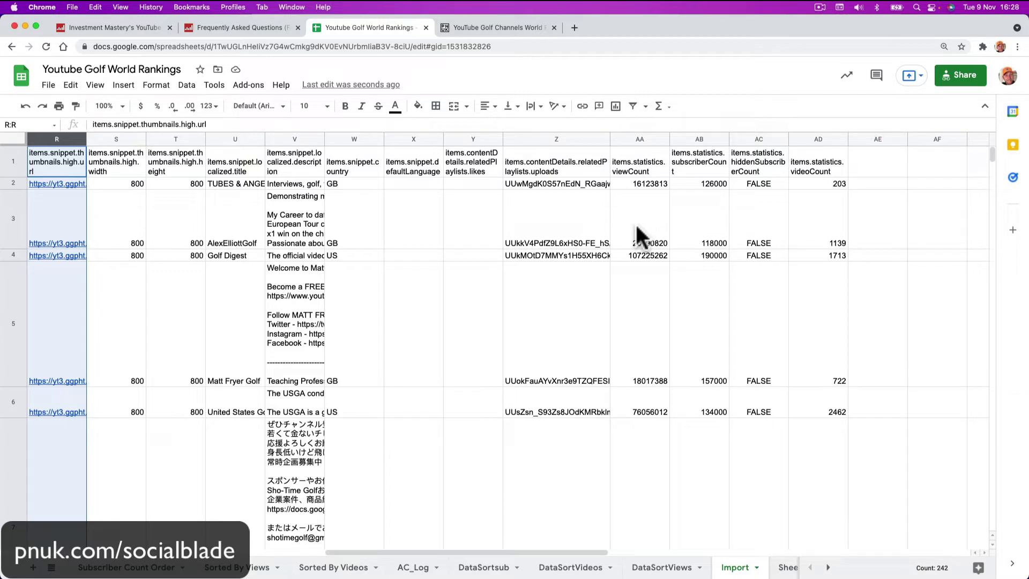
pyautogui.click(645, 138)
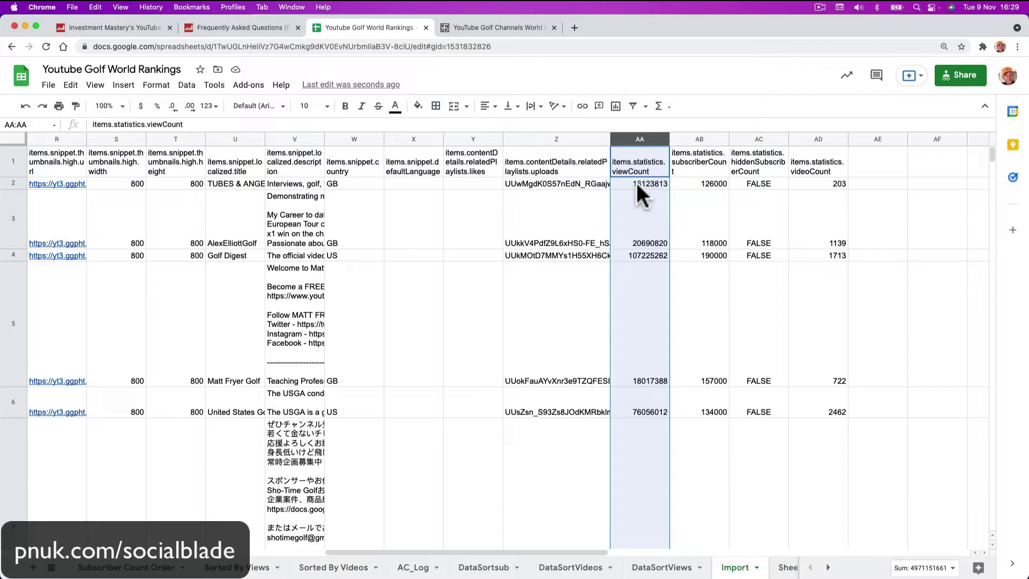
# Inspect the first channel's subscriberCount, hiddenSubscriberCount, videoCount and viewCount cells in row 2 of the Import sheet.
pyautogui.click(705, 182)
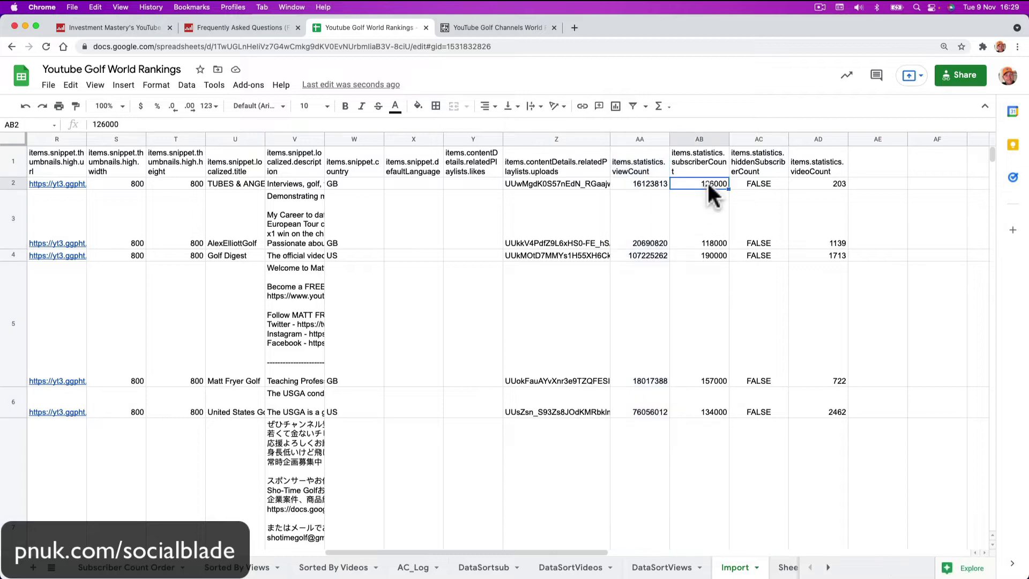
pyautogui.click(772, 183)
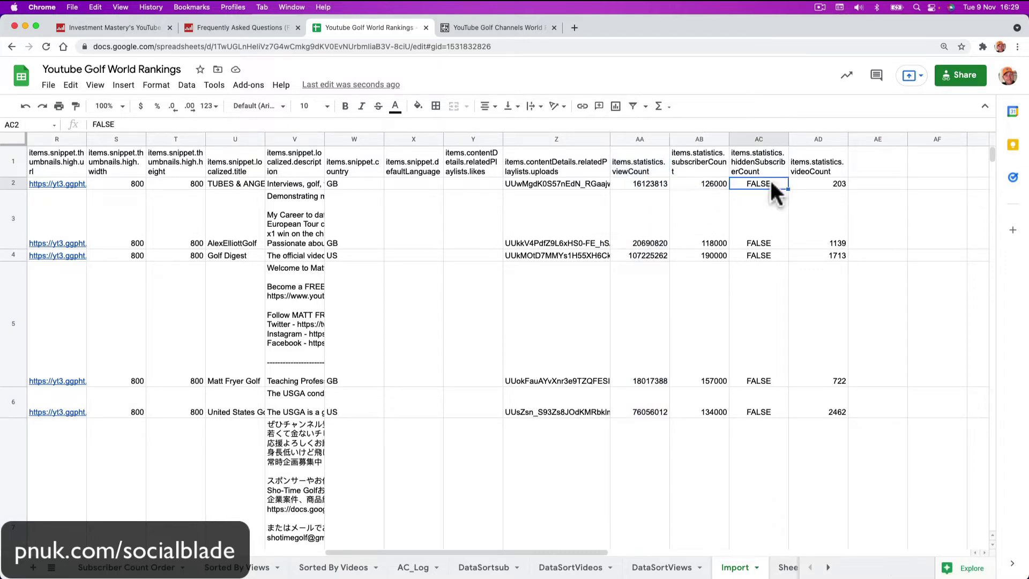
pyautogui.click(823, 185)
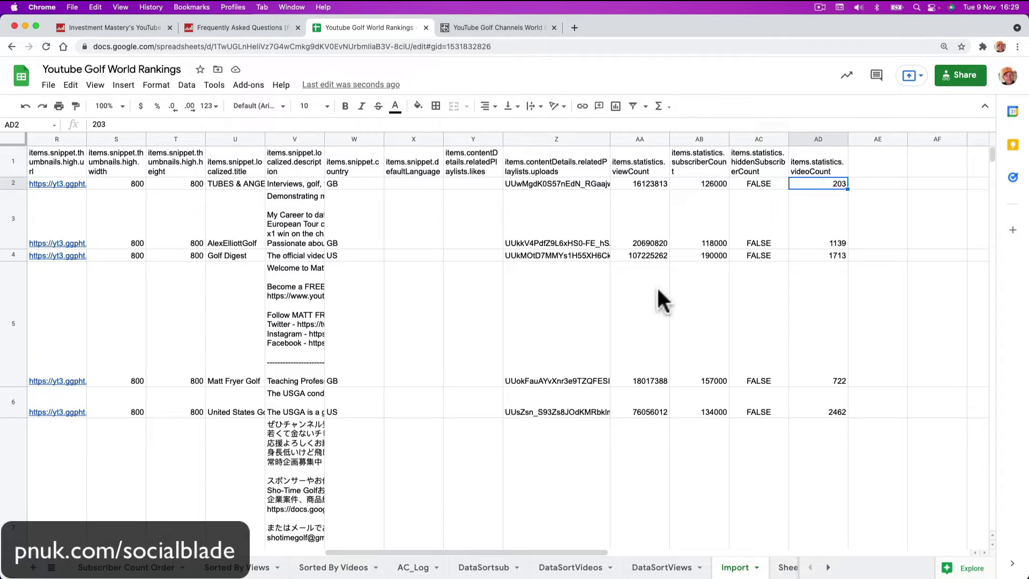
pyautogui.click(650, 184)
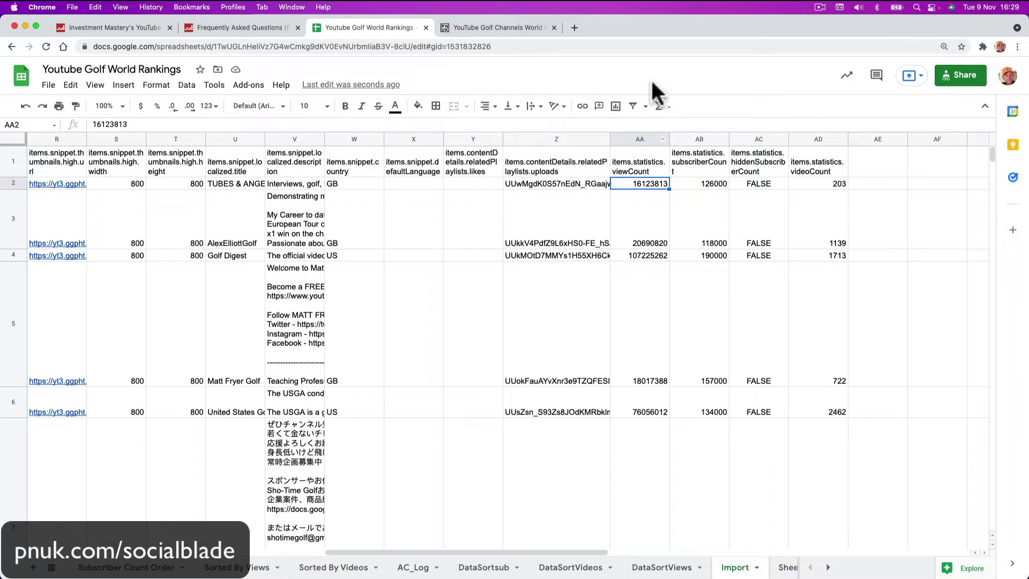
# Open the API Connector add-on and run its saved Golf Channels Top 50 request.
pyautogui.click(248, 85)
pyautogui.moveTo(278, 136)
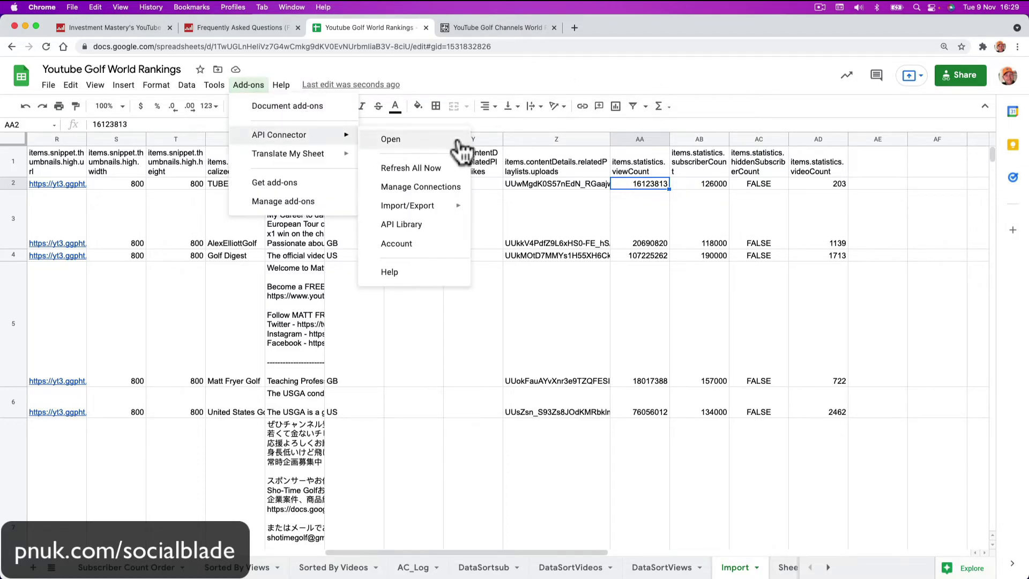
pyautogui.click(411, 168)
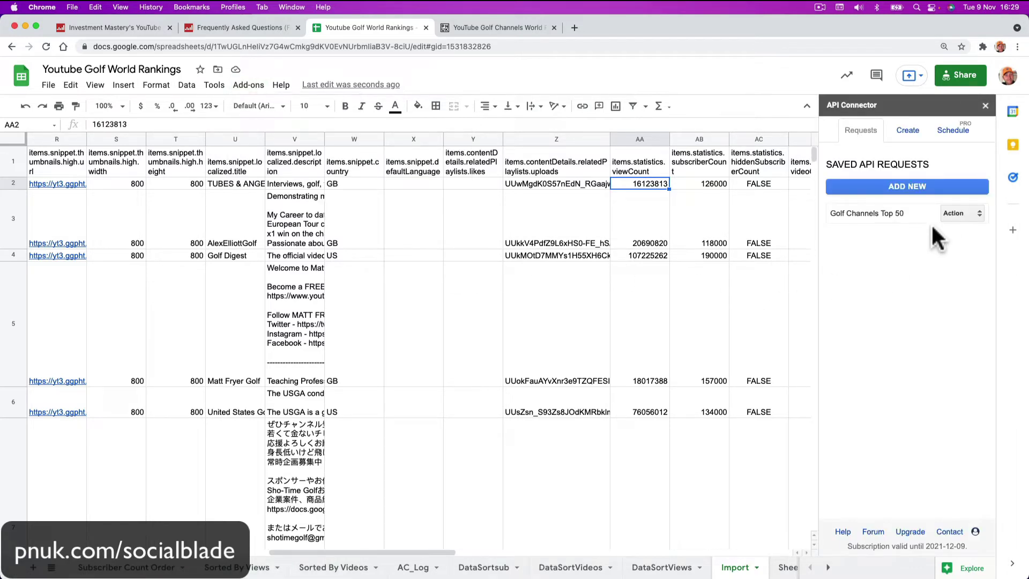
pyautogui.click(957, 213)
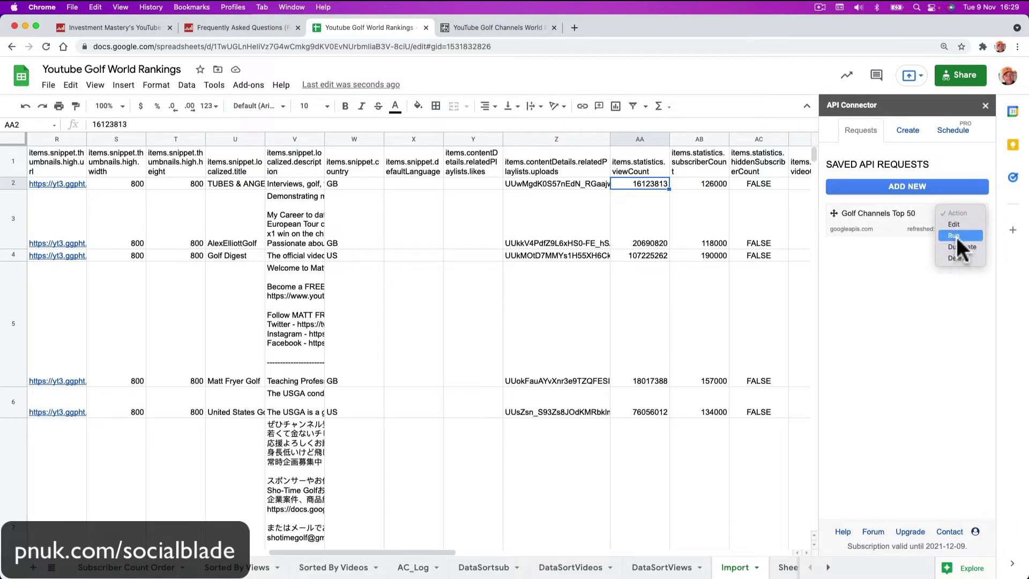
pyautogui.click(956, 236)
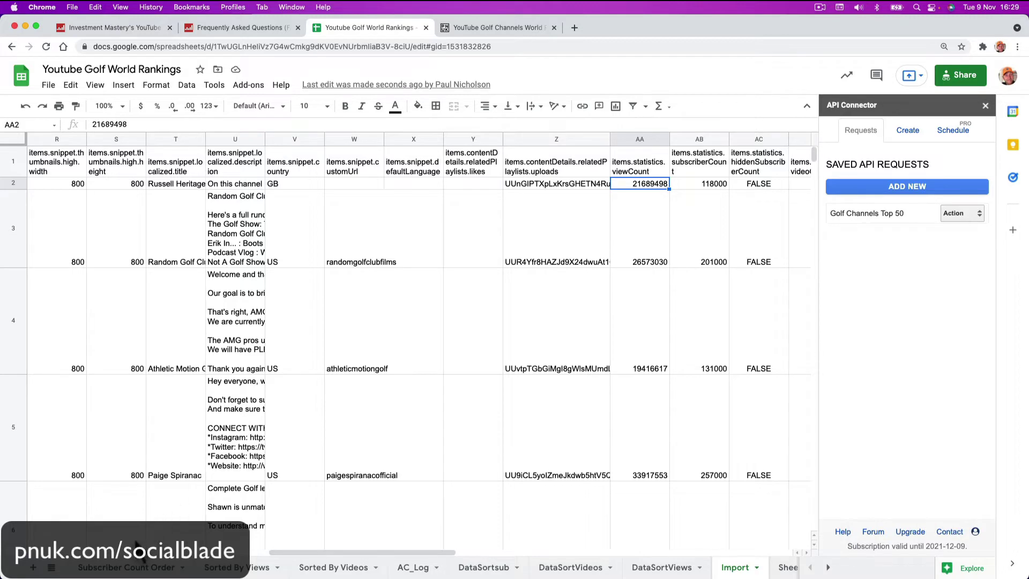
# Check the refreshed rows on the Import sheet and rerun the Golf Channels Top 50 request from the Subscriber Count Order sheet.
pyautogui.hscroll(-3, 442, 339)
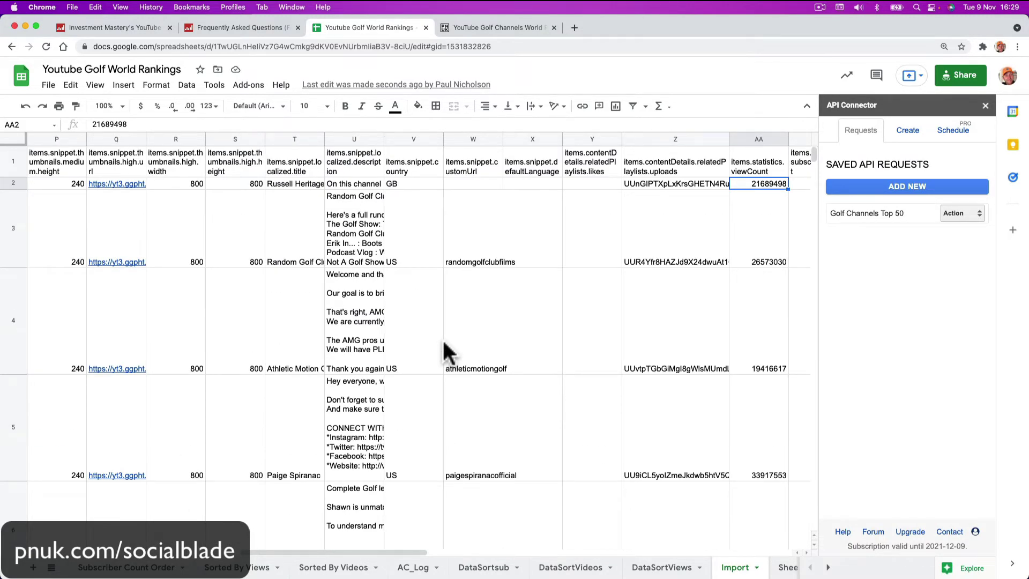
pyautogui.scroll(-10, 443, 343)
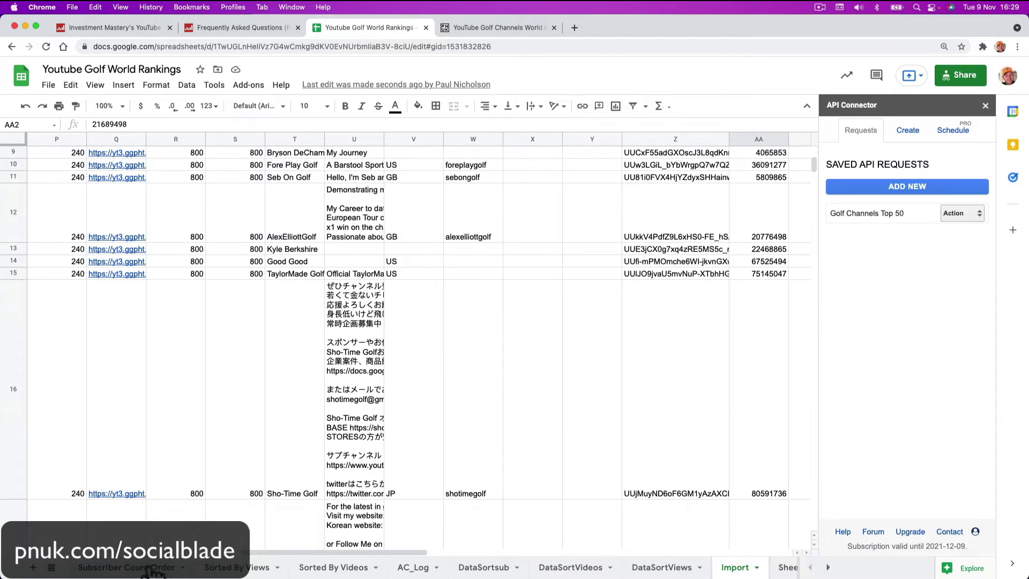
pyautogui.click(154, 572)
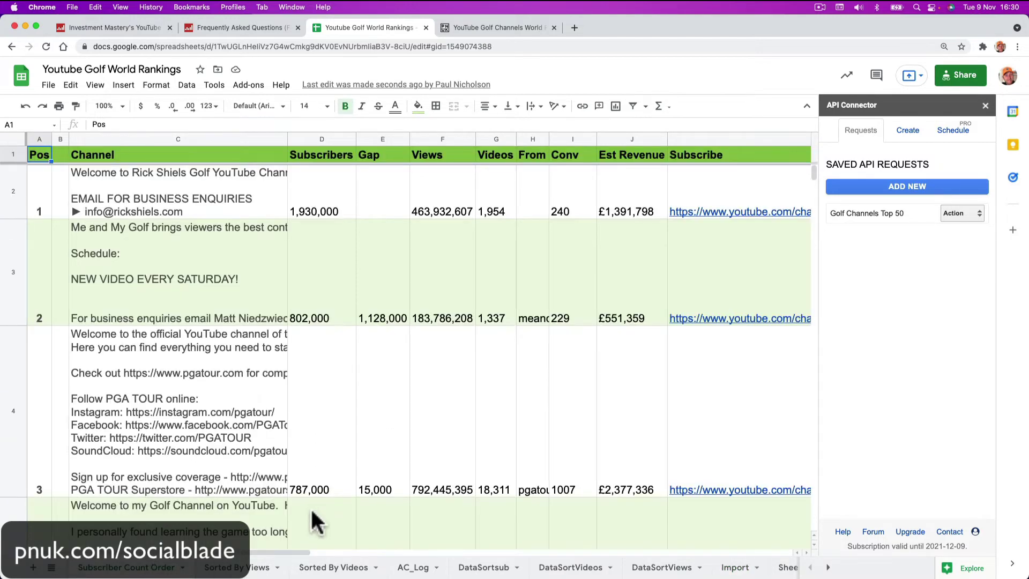
pyautogui.click(956, 212)
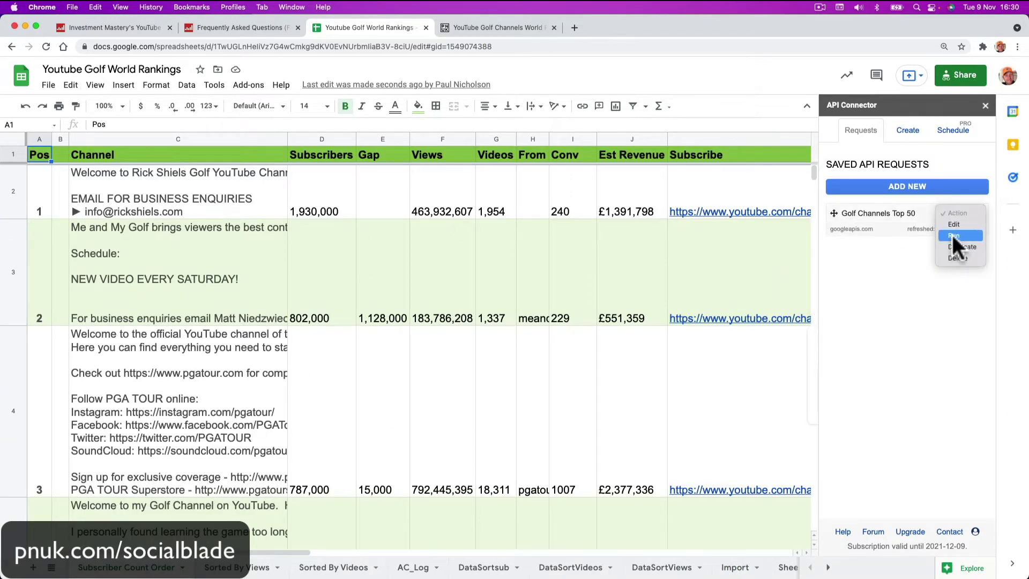
pyautogui.click(953, 235)
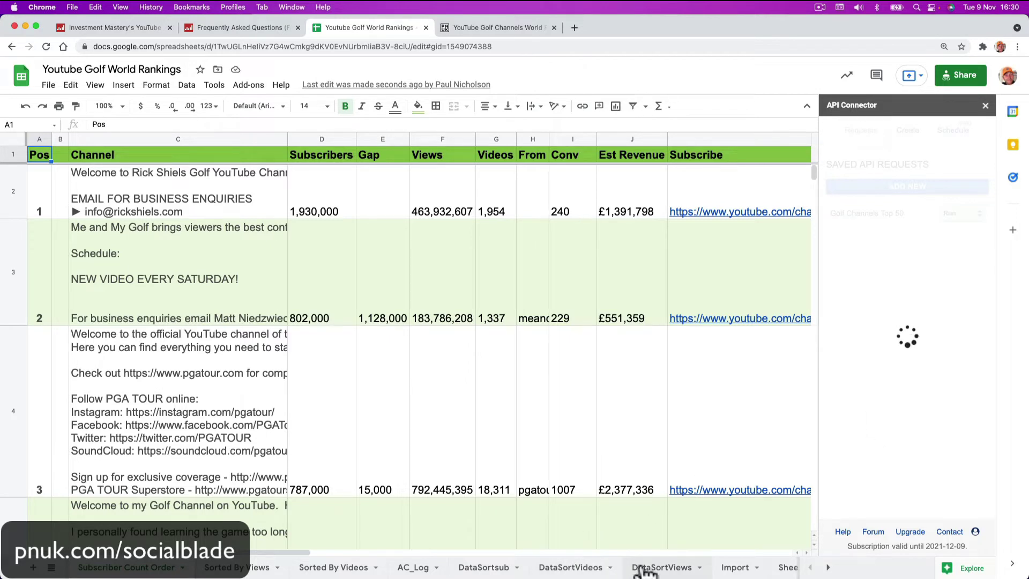
# Return to the Import sheet and look through its channel rows and statistics columns while the request runs.
pyautogui.click(733, 567)
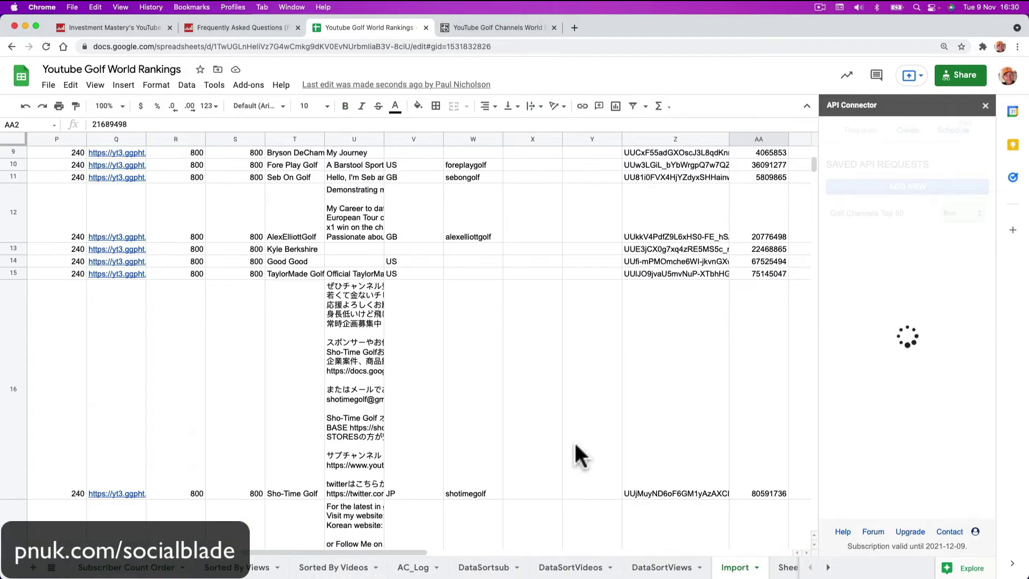
pyautogui.scroll(10, 574, 440)
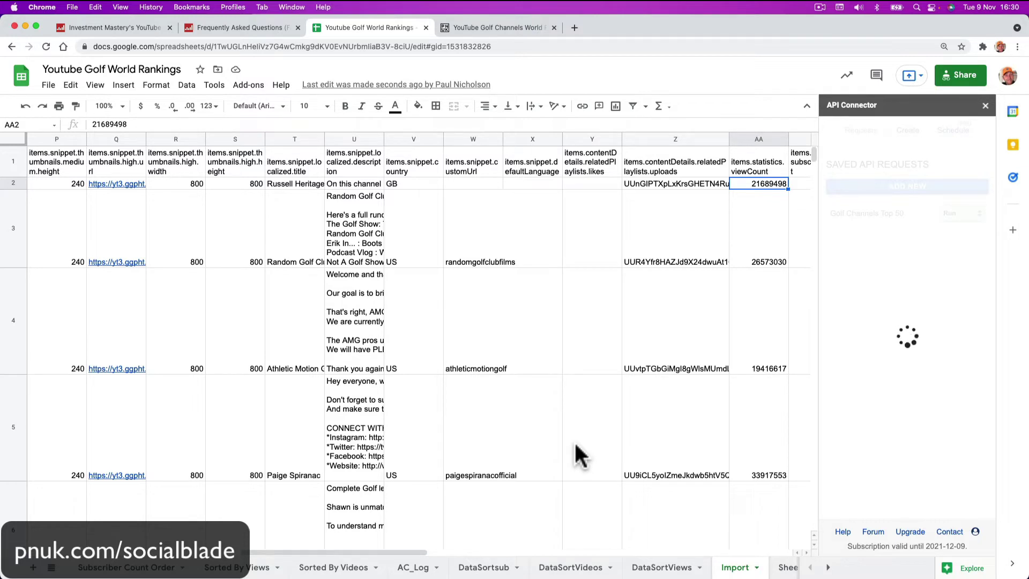
pyautogui.hscroll(5, 570, 420)
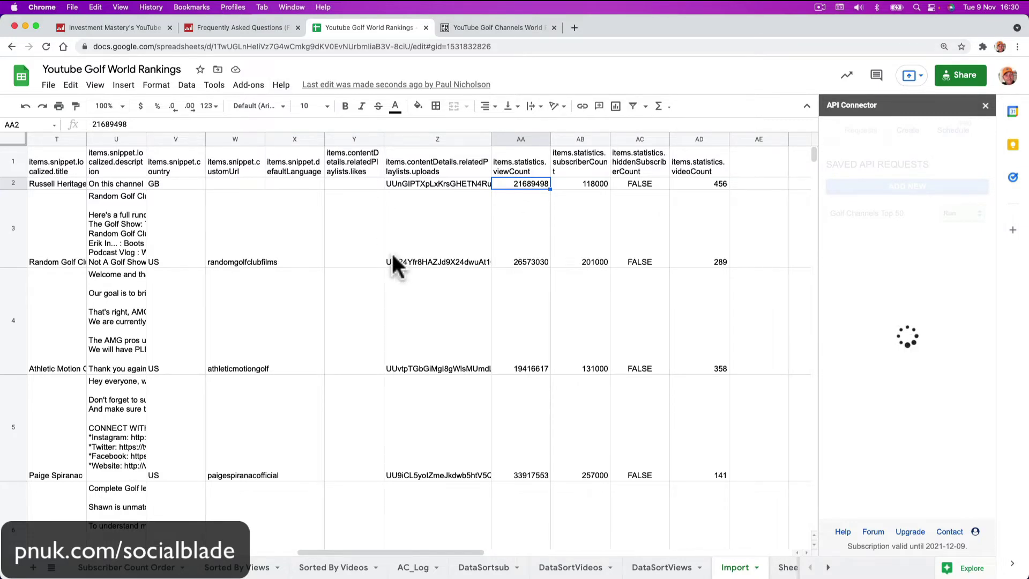
pyautogui.scroll(-5, 406, 311)
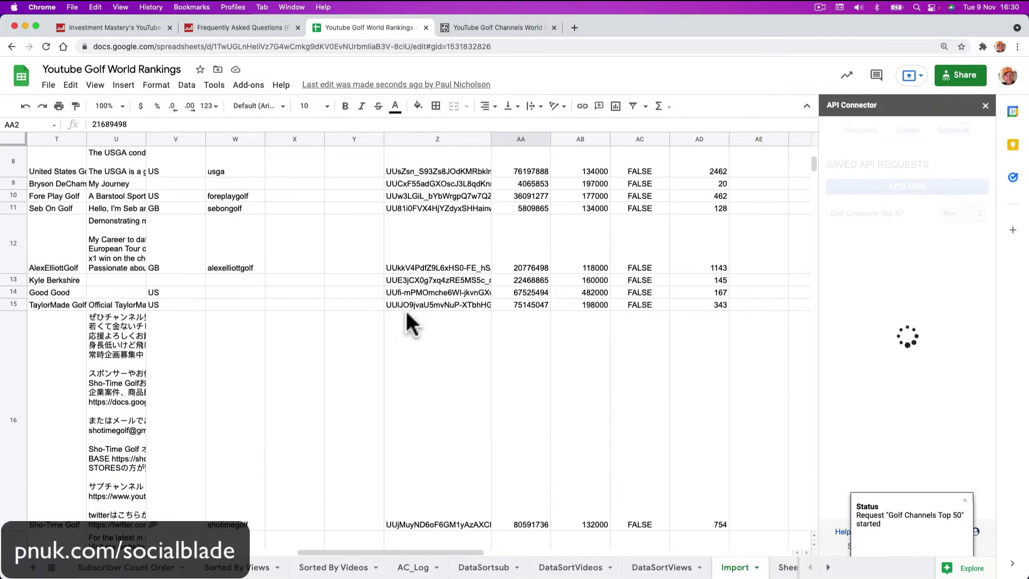
pyautogui.scroll(-10, 406, 313)
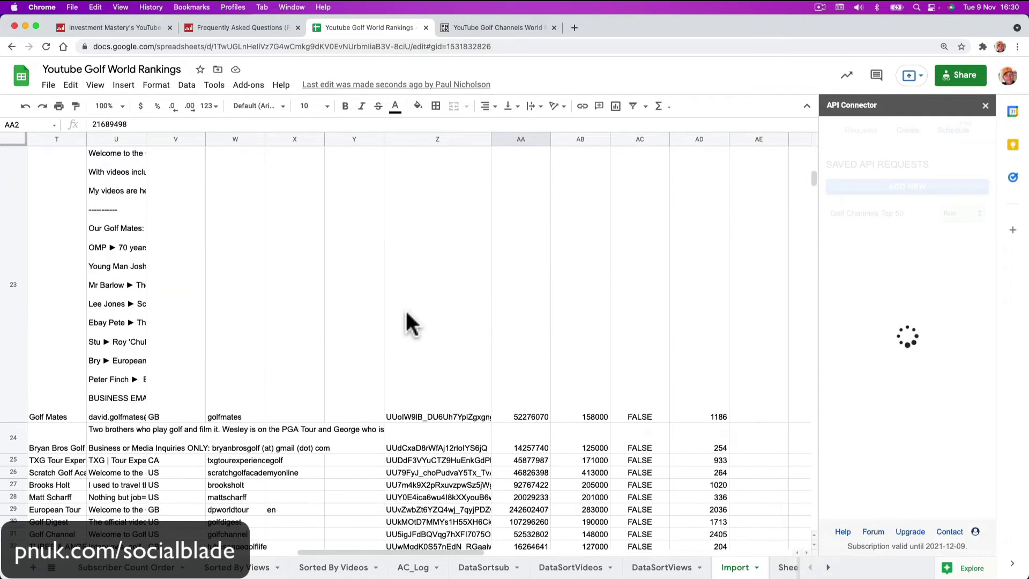
pyautogui.scroll(-10, 412, 325)
pyautogui.scroll(20, 413, 327)
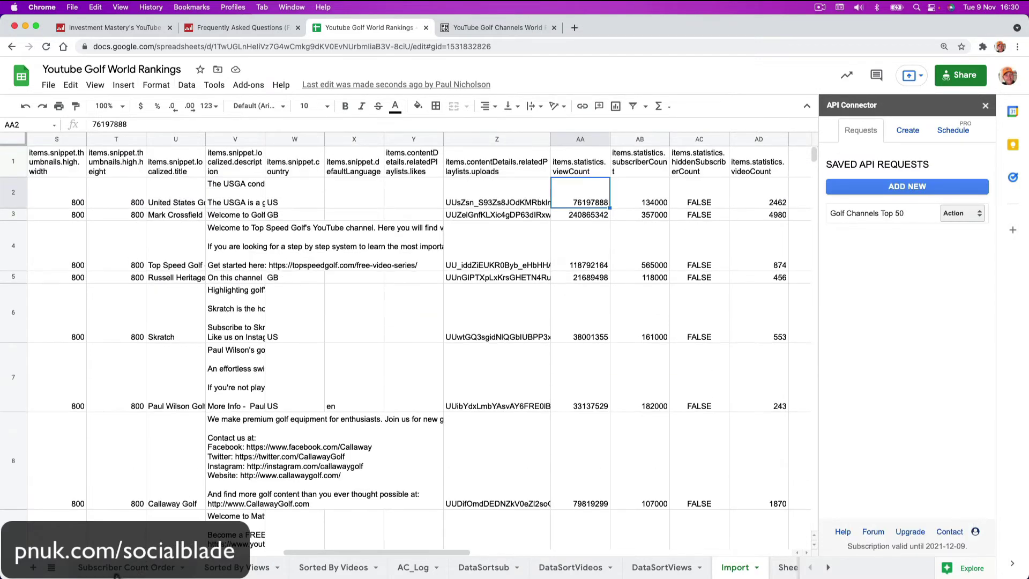
# Browse the Subscriber Count Order sheet down to position 43 and examine the TUBES & ANGE GOLF LIFE row and its Views cell.
pyautogui.click(132, 567)
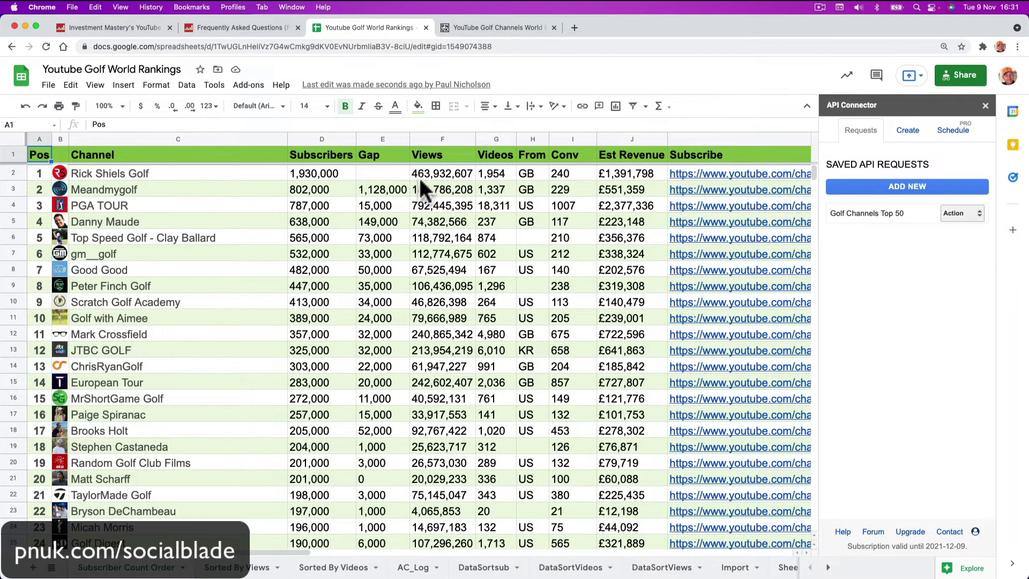
pyautogui.scroll(-5, 126, 369)
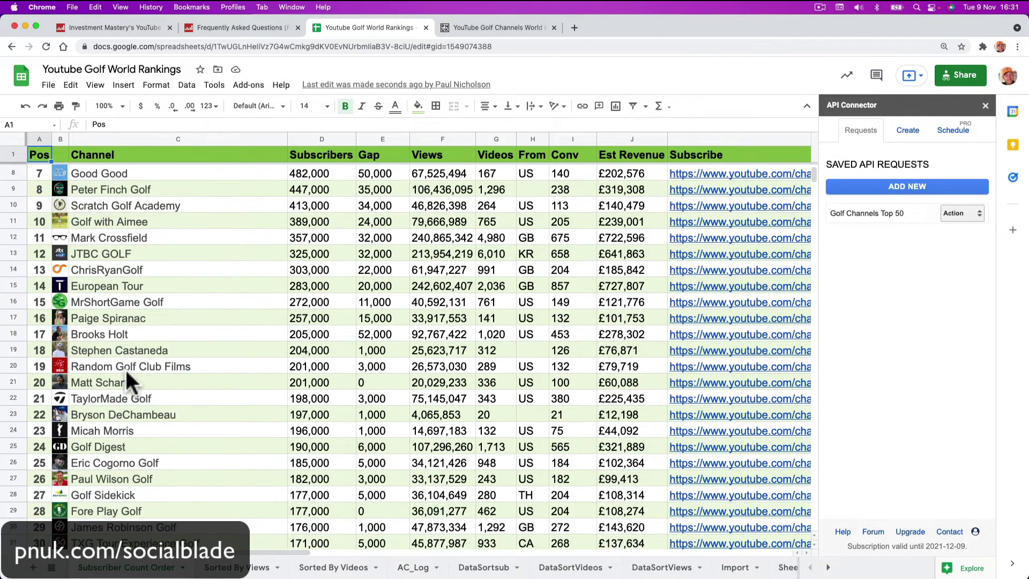
pyautogui.scroll(-4, 126, 372)
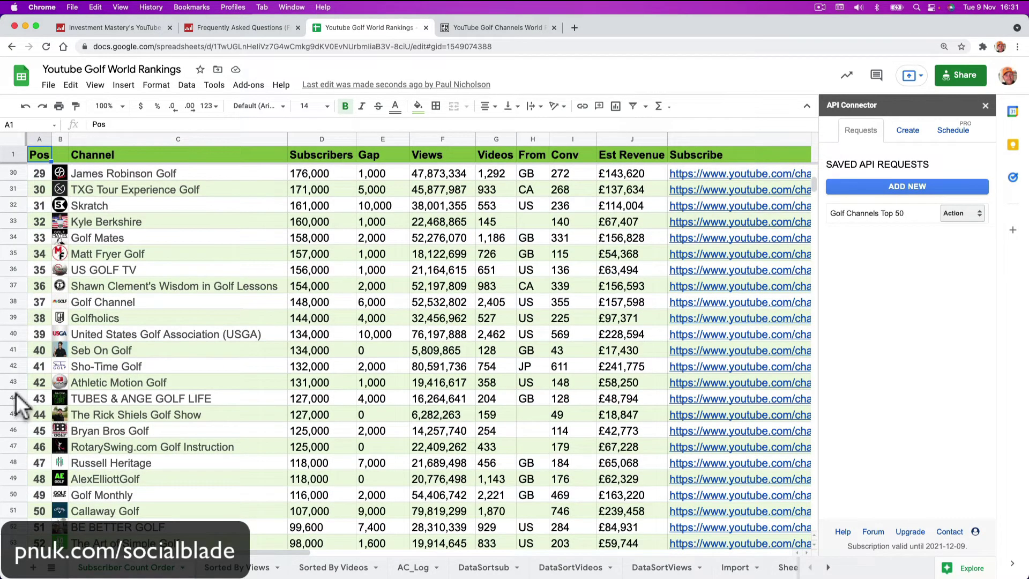
pyautogui.click(16, 397)
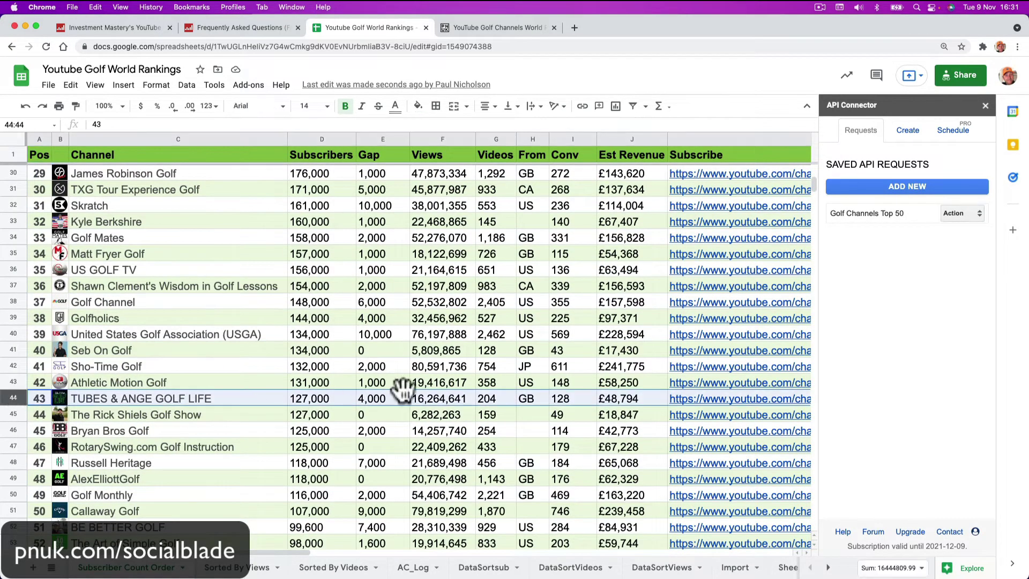
pyautogui.click(454, 402)
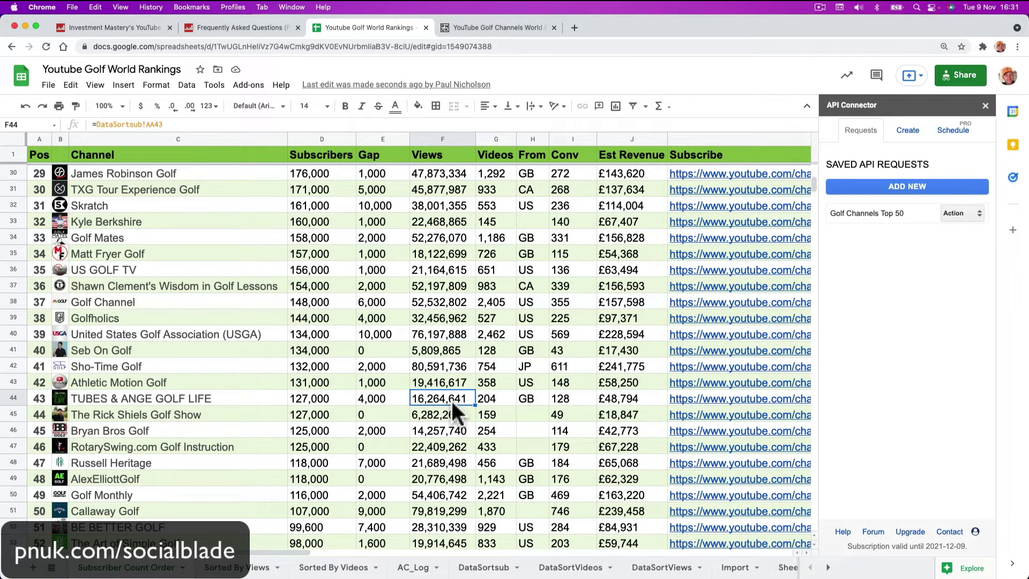
# Switch to the Social Blade FAQ and read the answer on how often Social Blade updates the stats.
pyautogui.click(262, 28)
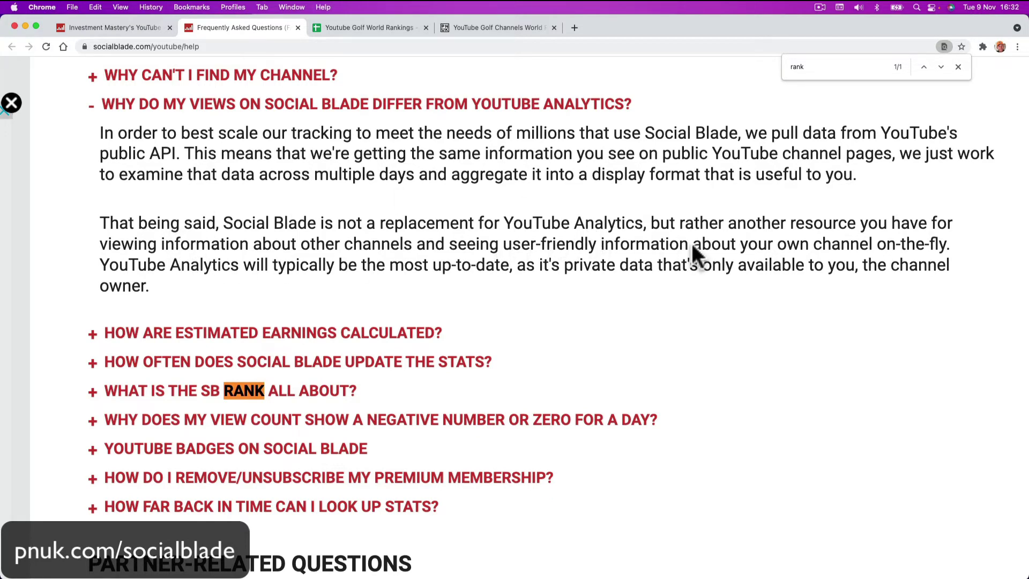
pyautogui.scroll(2, 210, 305)
pyautogui.scroll(1, 208, 299)
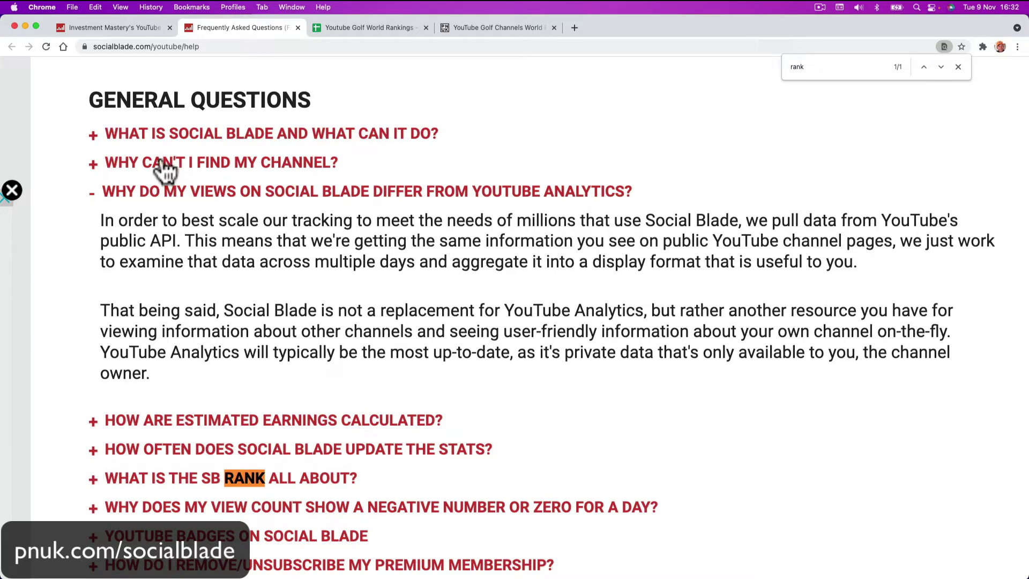
pyautogui.scroll(-2, 198, 262)
pyautogui.scroll(-2, 197, 260)
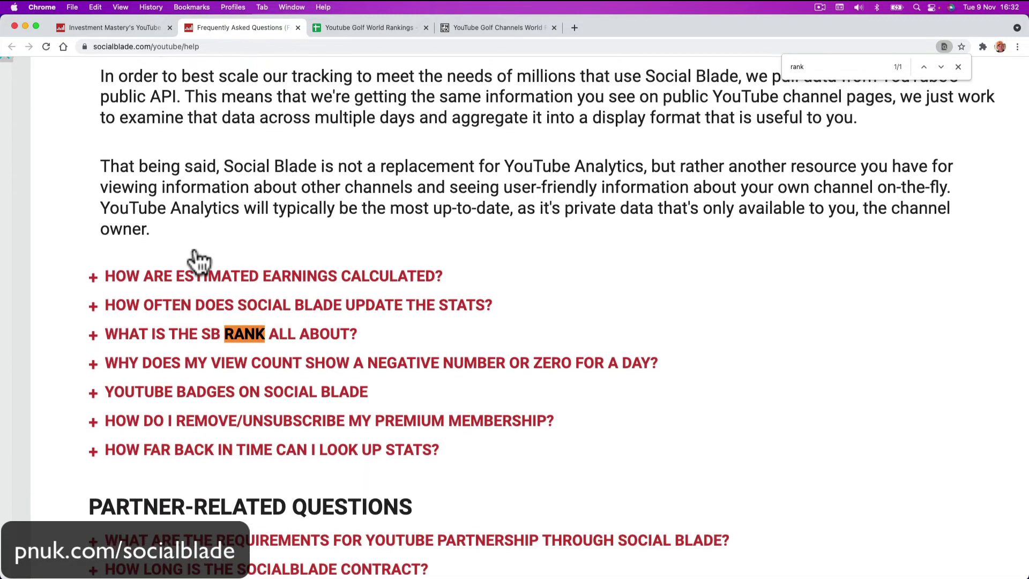
pyautogui.scroll(-2, 195, 259)
pyautogui.click(185, 265)
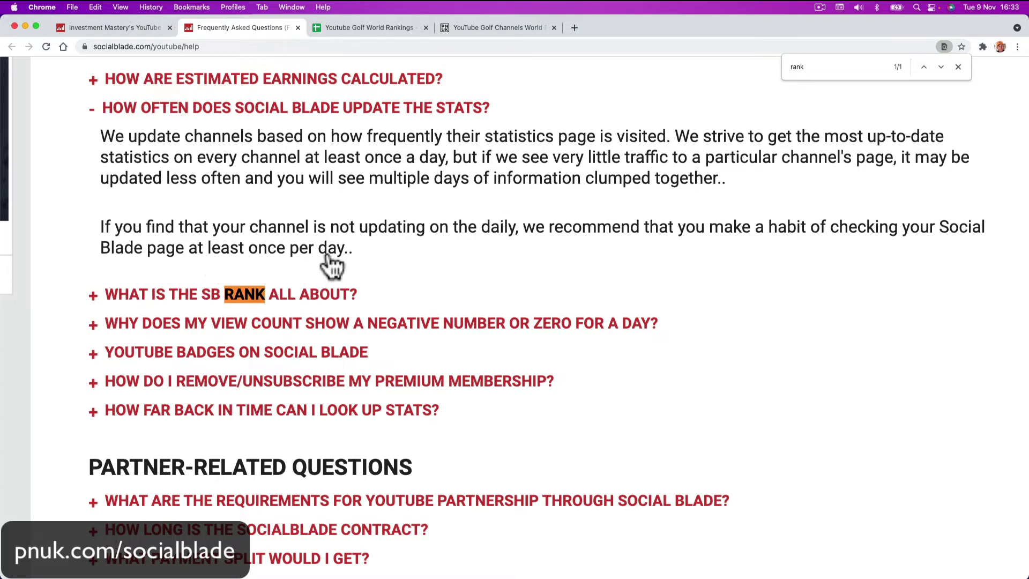
# From the Investment Mastery page on Social Blade, search YouTube channels by the trainer's full name plus "training" to open the PNUK Training statistics.
pyautogui.click(131, 28)
pyautogui.scroll(20, 202, 159)
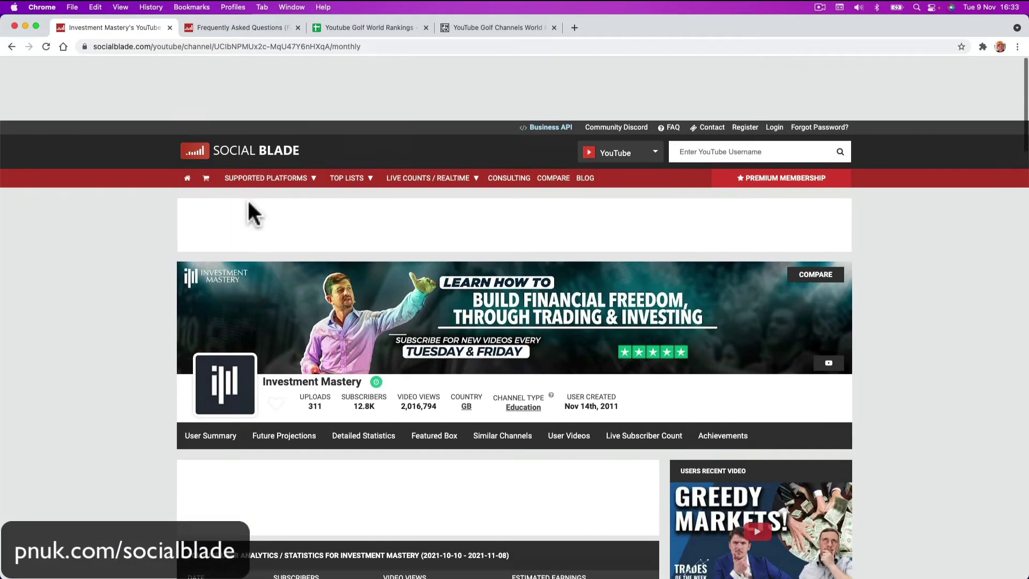
pyautogui.click(703, 88)
pyautogui.write('paul nicholson')
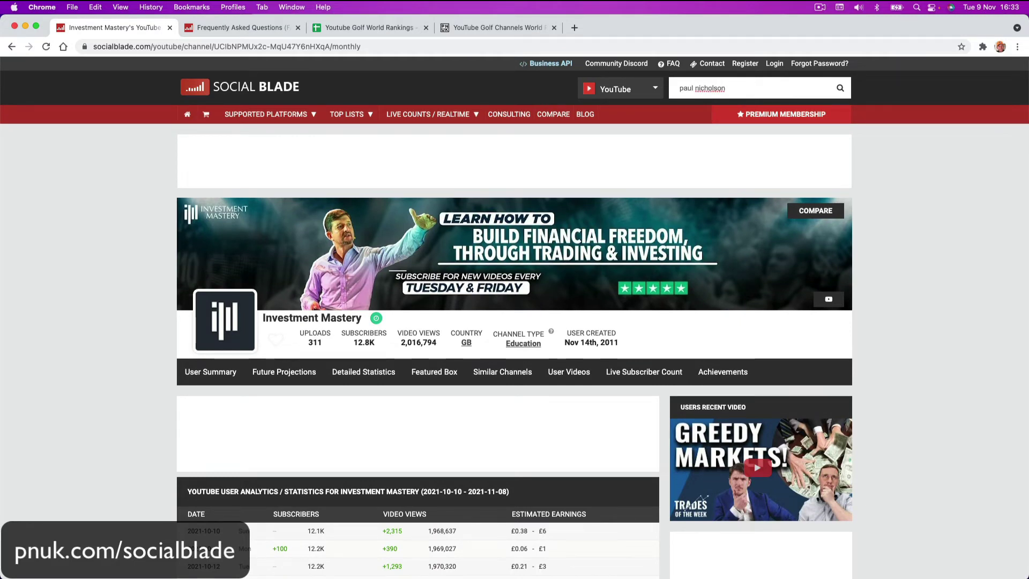
pyautogui.press('BackSpace')
pyautogui.press('BackSpace')
pyautogui.write('on training')
pyautogui.press('Return')
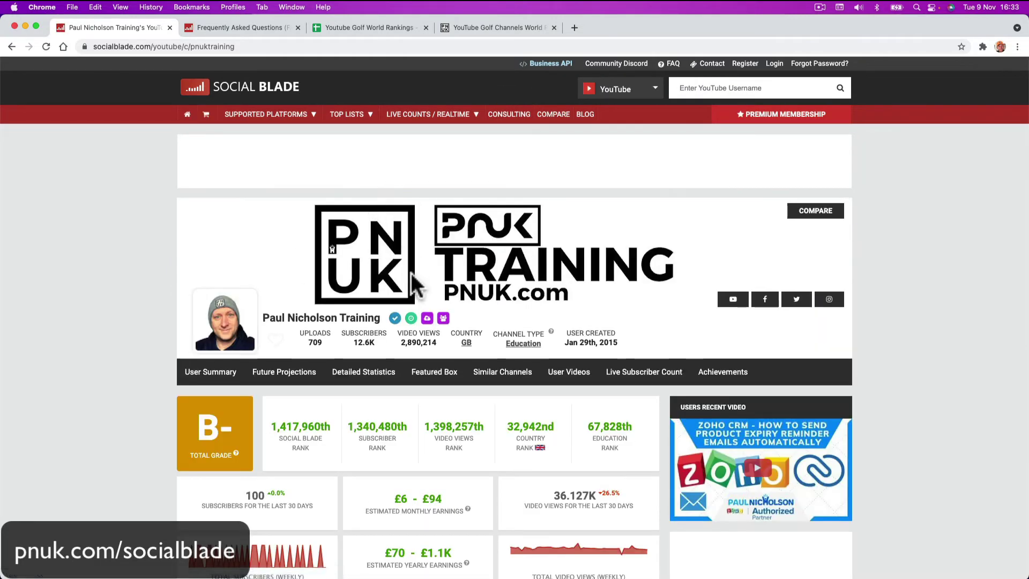
# Review the PNUK Training channel's ranks, estimated earnings, daily statistics and monthly gained views and subscribers charts.
pyautogui.scroll(-5, 407, 343)
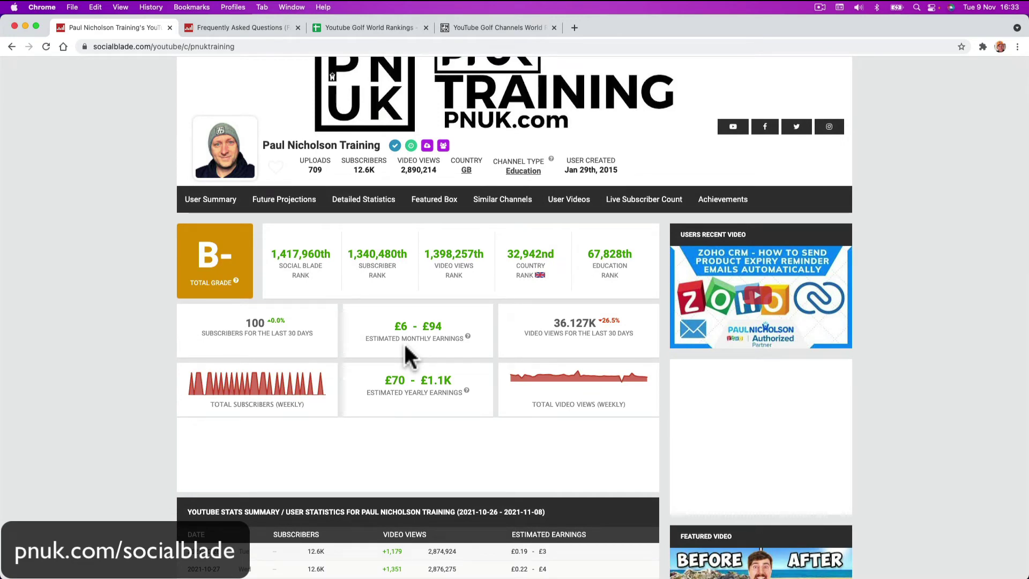
pyautogui.scroll(-6, 407, 355)
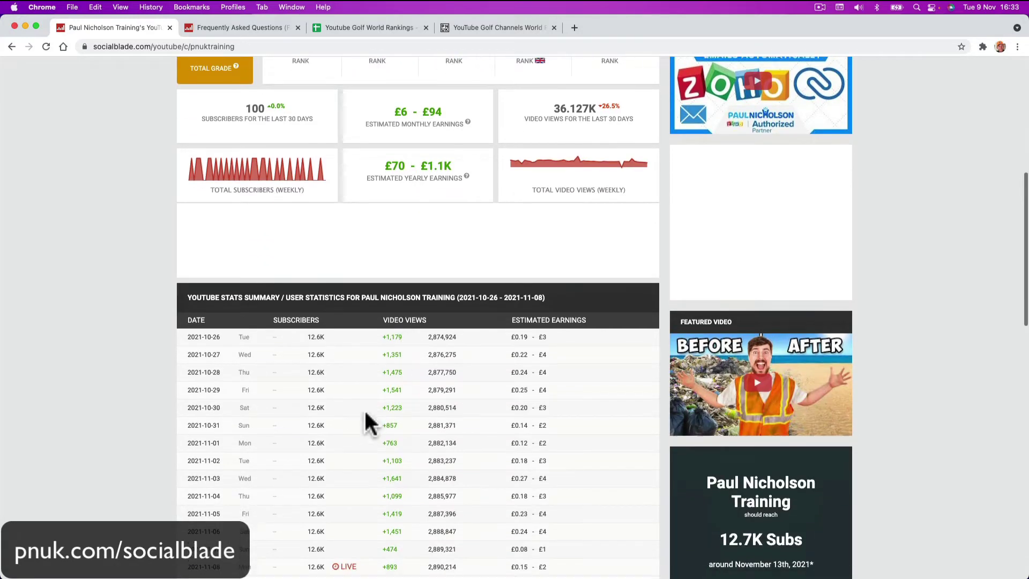
pyautogui.scroll(-6, 365, 416)
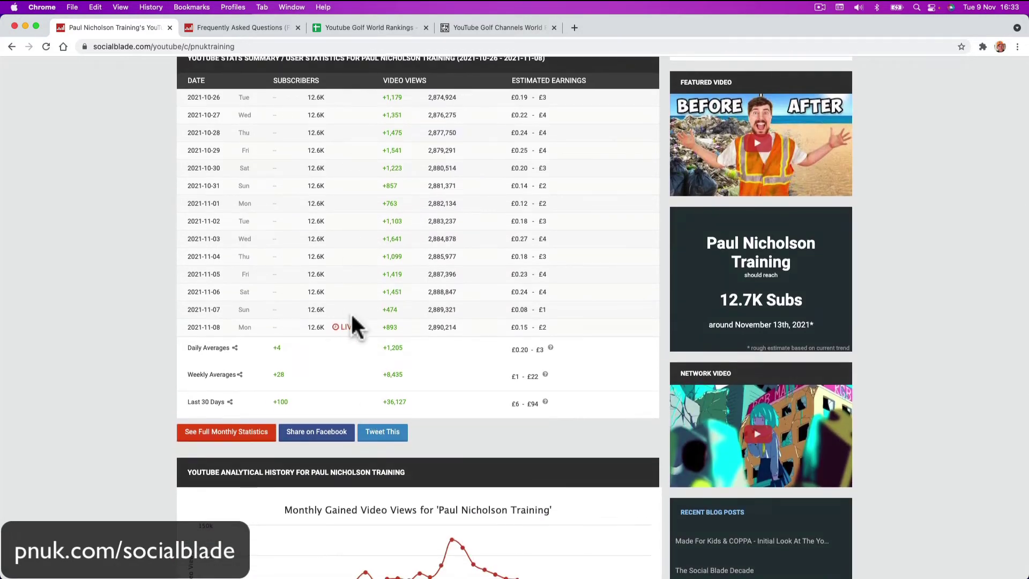
pyautogui.scroll(-10, 354, 324)
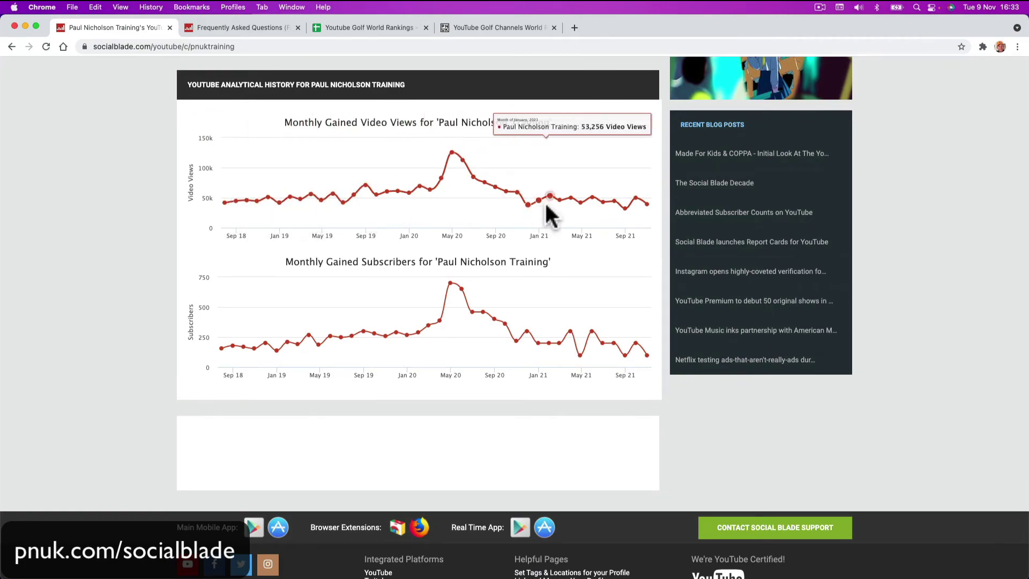
# Recheck the PNUK Training channel's ranks, 30-day totals and estimated earnings against its daily statistics table.
pyautogui.scroll(16, 616, 193)
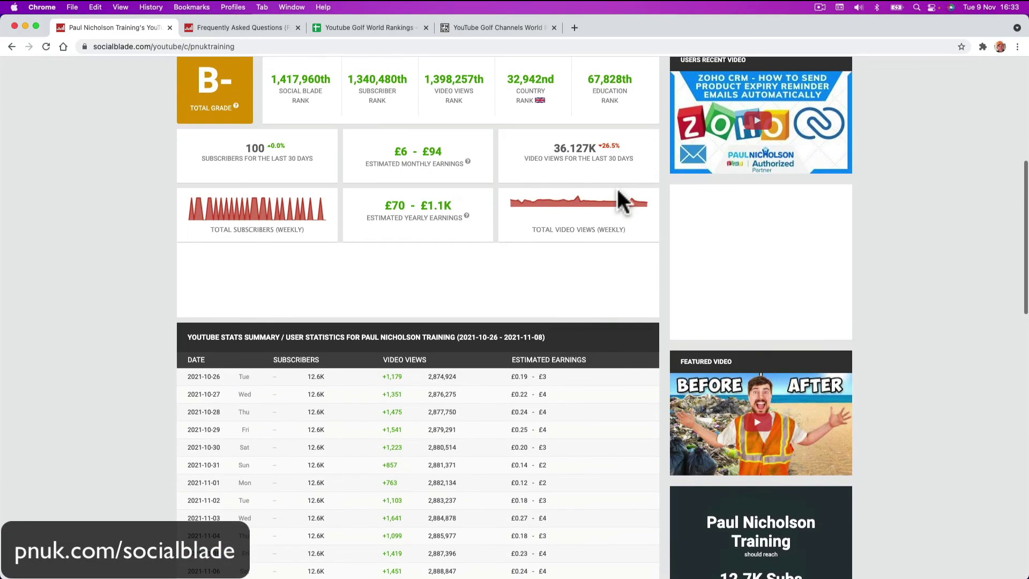
pyautogui.scroll(9, 622, 201)
pyautogui.scroll(-7, 622, 201)
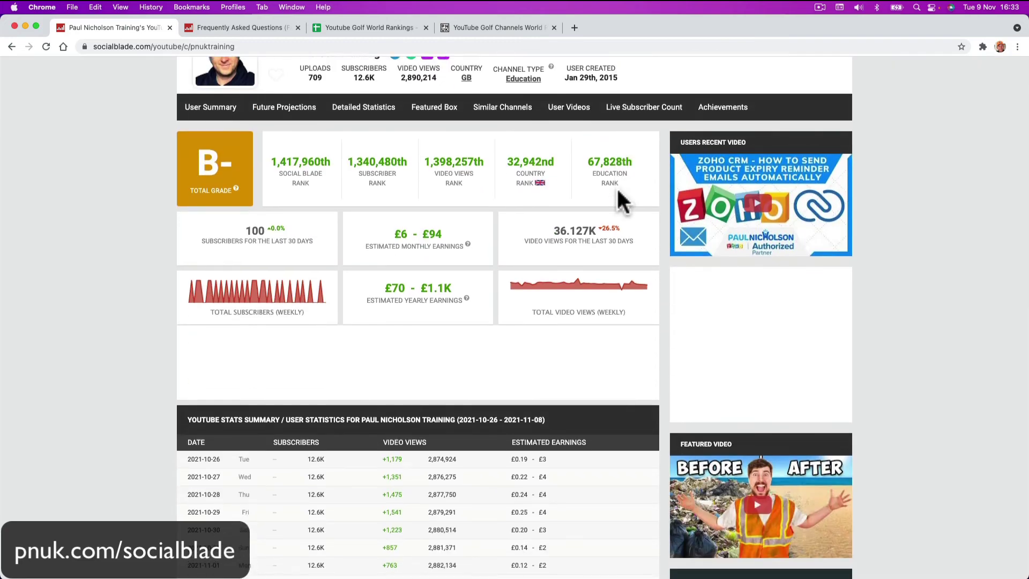
pyautogui.scroll(-10, 616, 193)
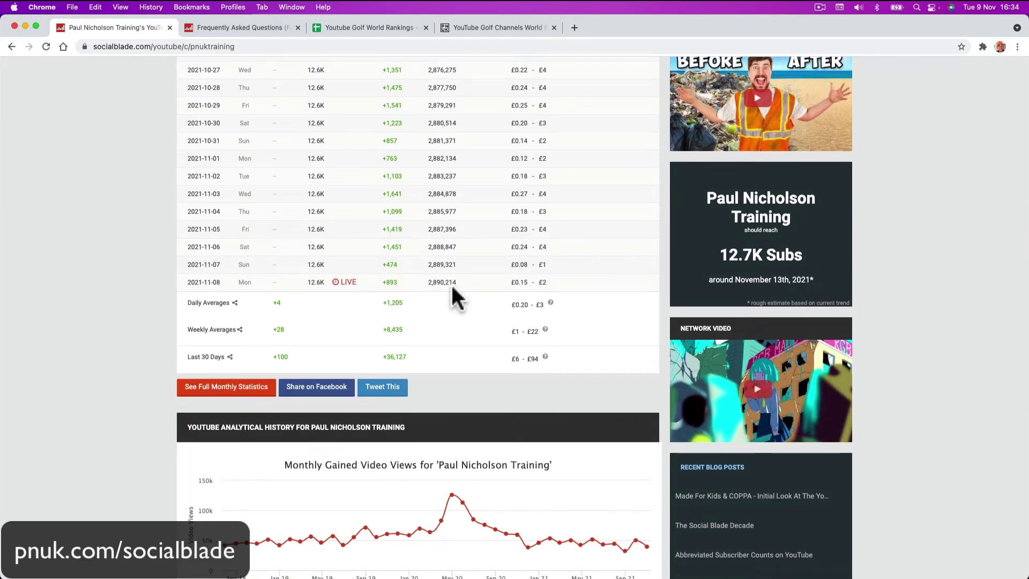
pyautogui.scroll(8, 451, 287)
pyautogui.scroll(2, 452, 292)
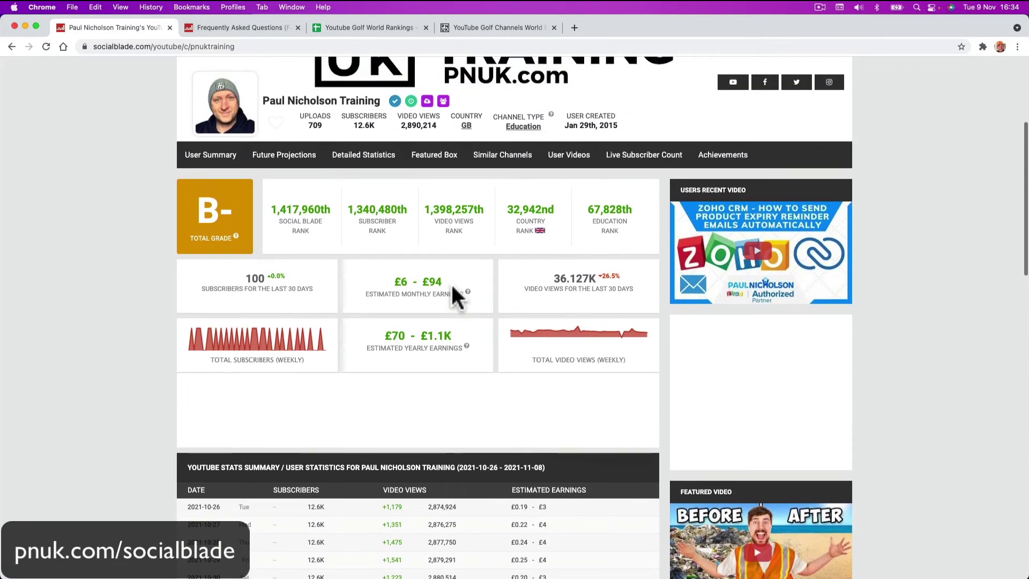
pyautogui.scroll(4, 303, 174)
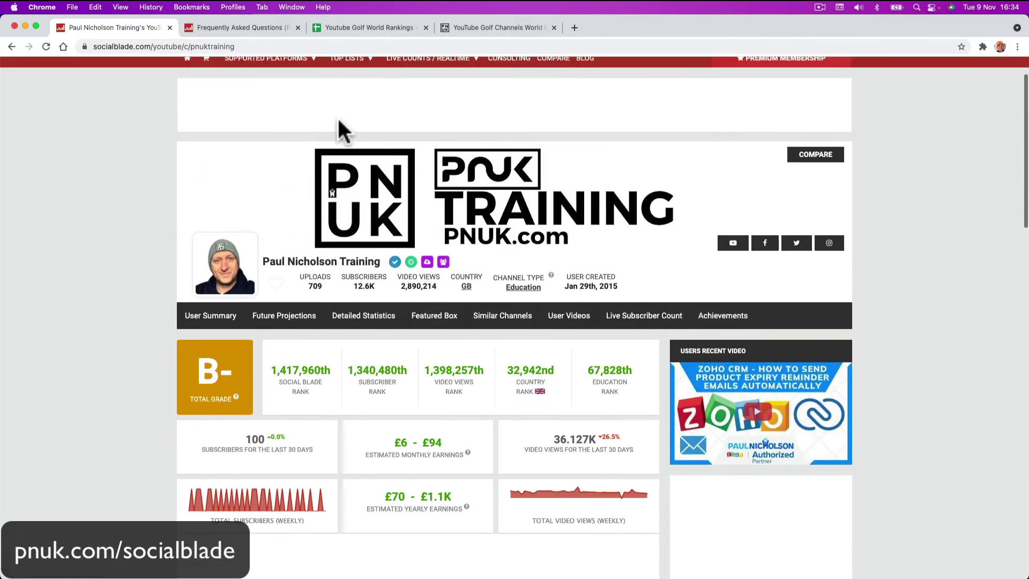
# Open Social Blade's Top 50 YouTubers list and go to the statistics page of the first-ranked channel, Zee Kids.
pyautogui.scroll(1, 336, 116)
pyautogui.moveTo(353, 128)
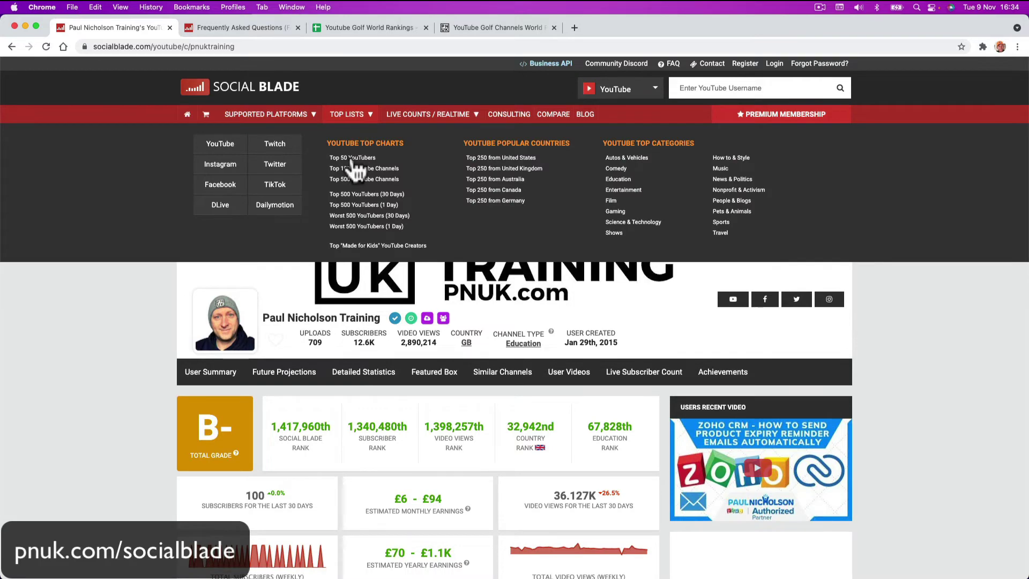
pyautogui.click(352, 159)
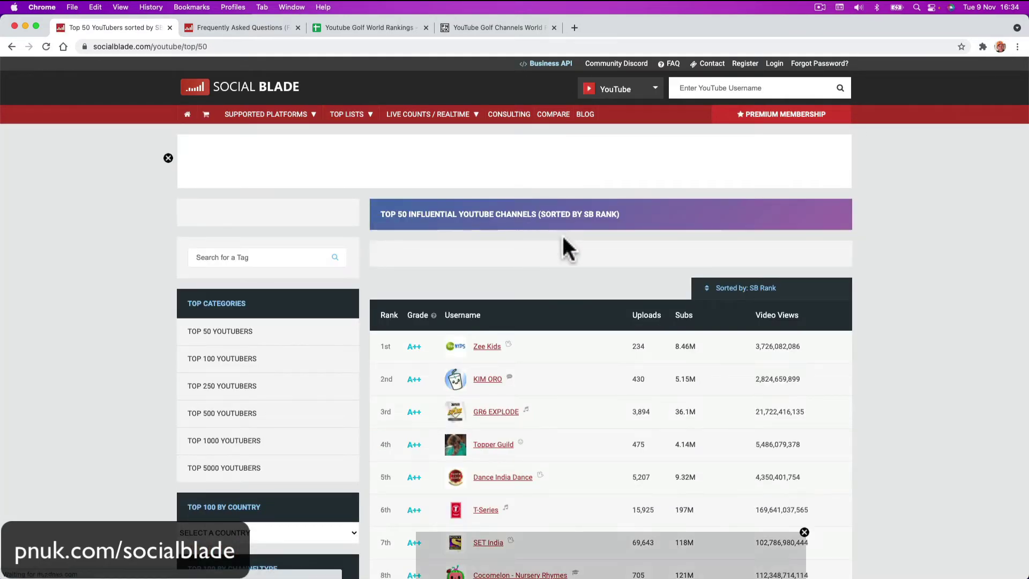
pyautogui.scroll(-2, 565, 260)
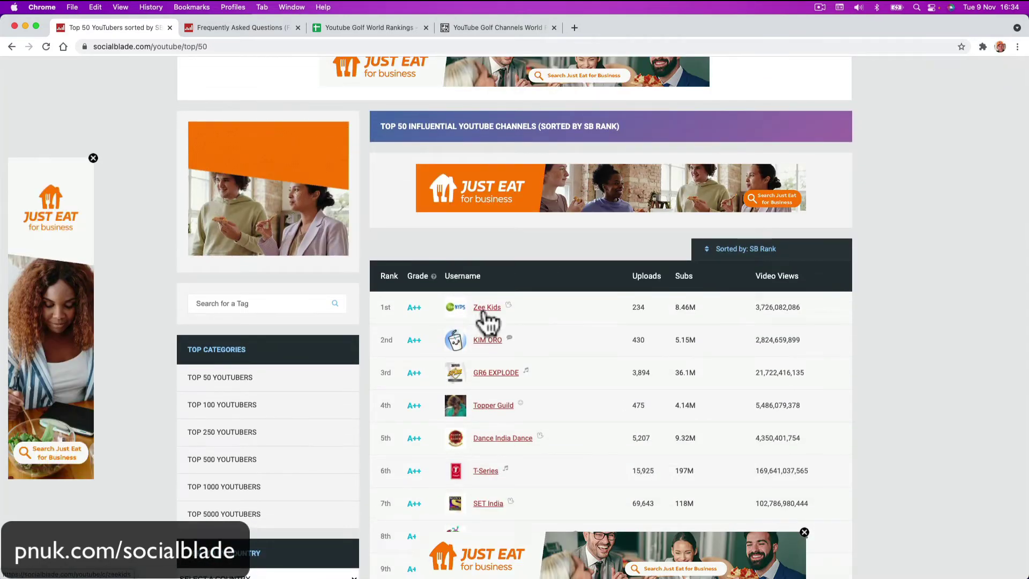
pyautogui.click(483, 311)
# Examine Zee Kids' daily statistics, highlighting video view gains for 27 and 29 October and the total views for 28 October.
pyautogui.scroll(-3, 395, 386)
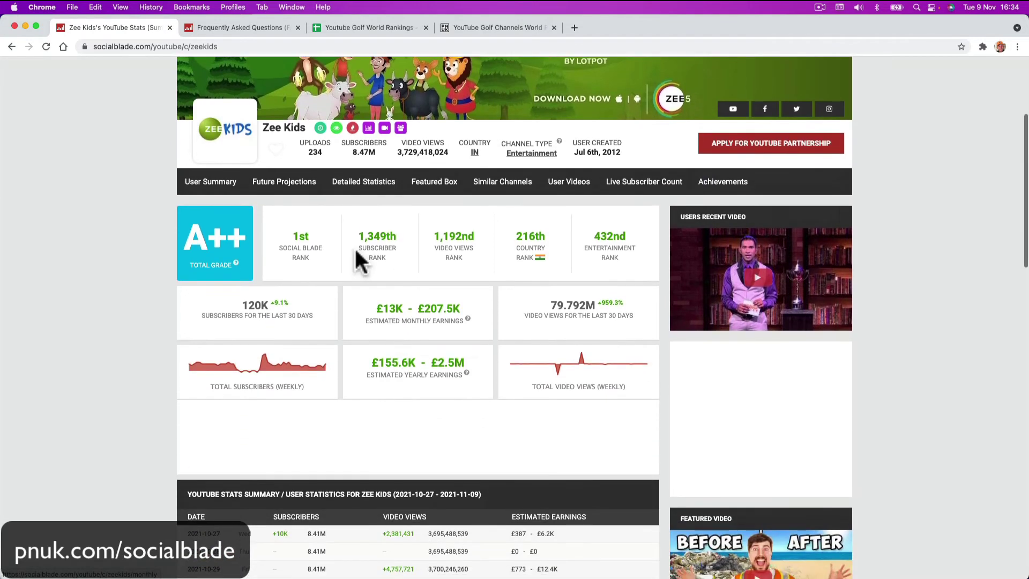
pyautogui.scroll(-6, 359, 260)
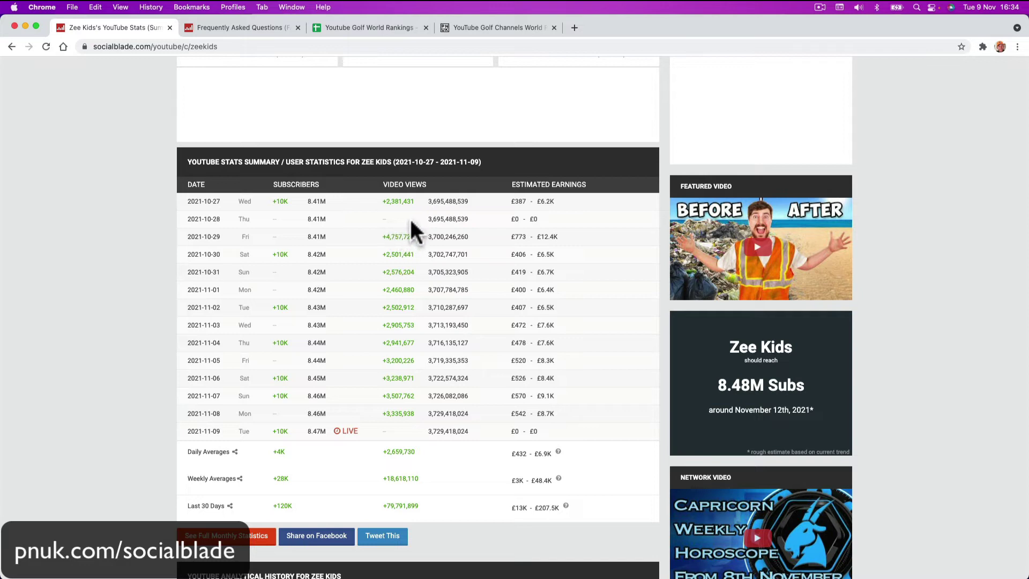
pyautogui.moveTo(383, 201); pyautogui.dragTo(420, 207)
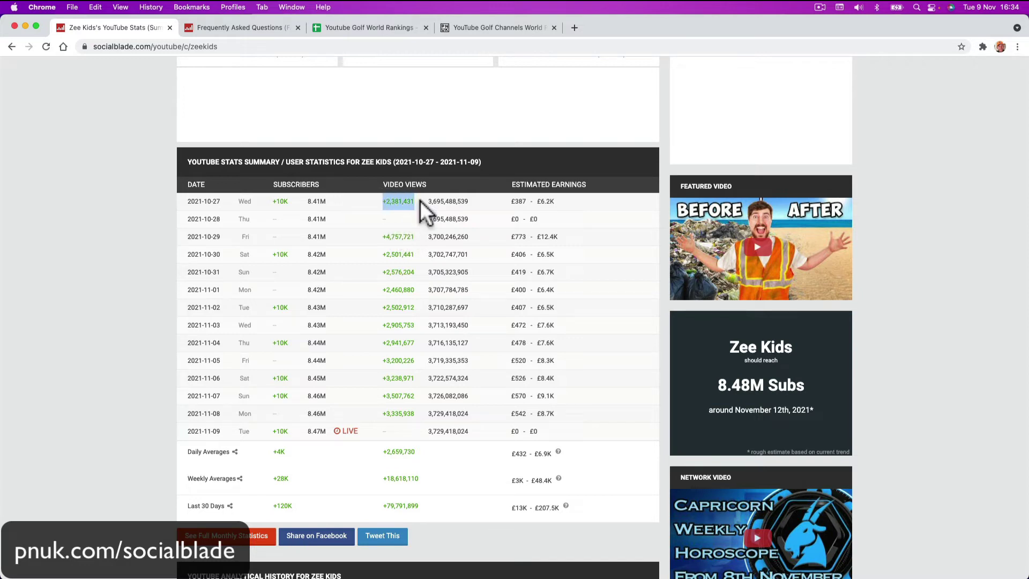
pyautogui.moveTo(385, 272); pyautogui.dragTo(423, 295)
pyautogui.moveTo(400, 236); pyautogui.dragTo(427, 239)
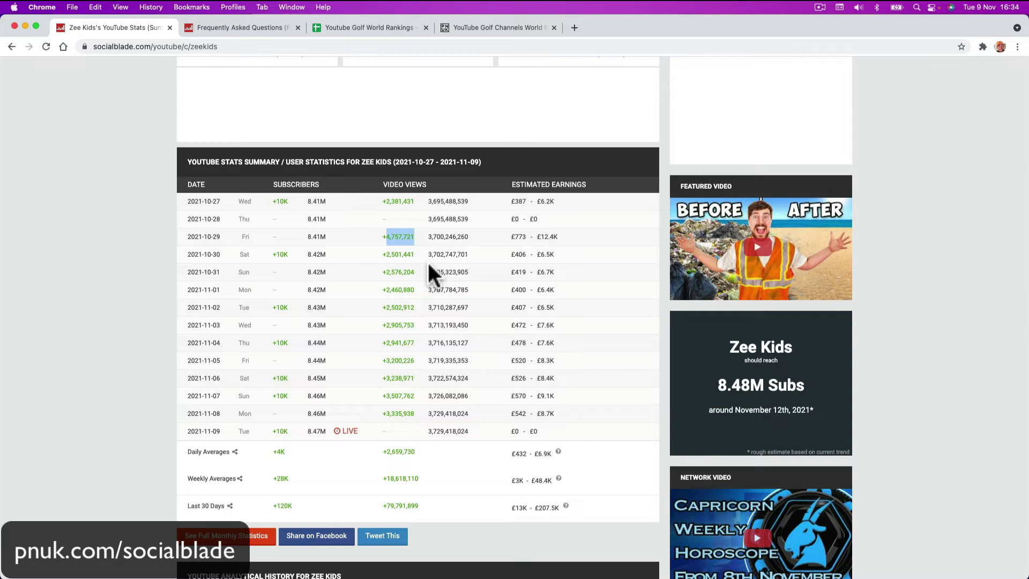
pyautogui.click(395, 230)
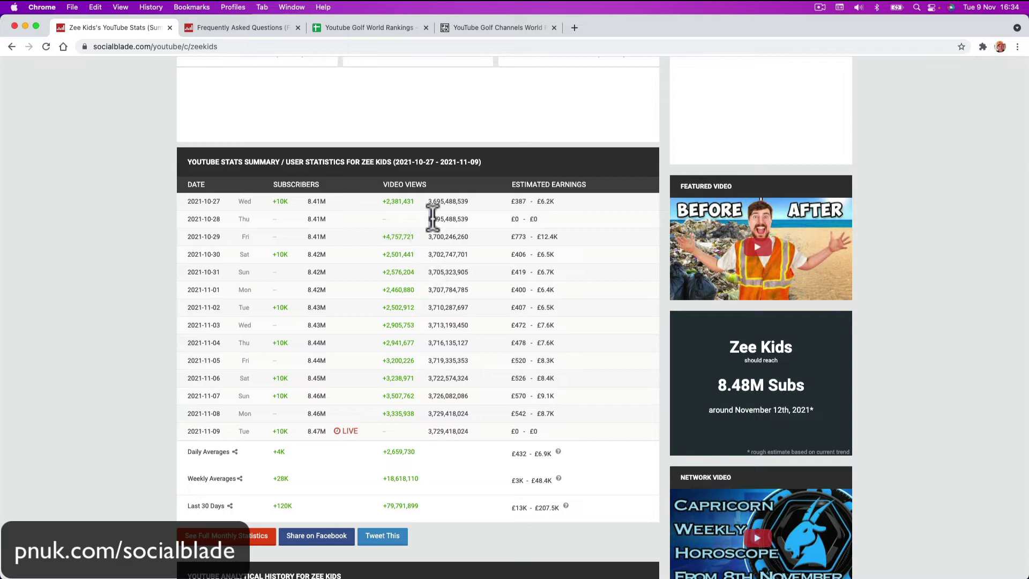
pyautogui.moveTo(437, 219); pyautogui.dragTo(524, 218)
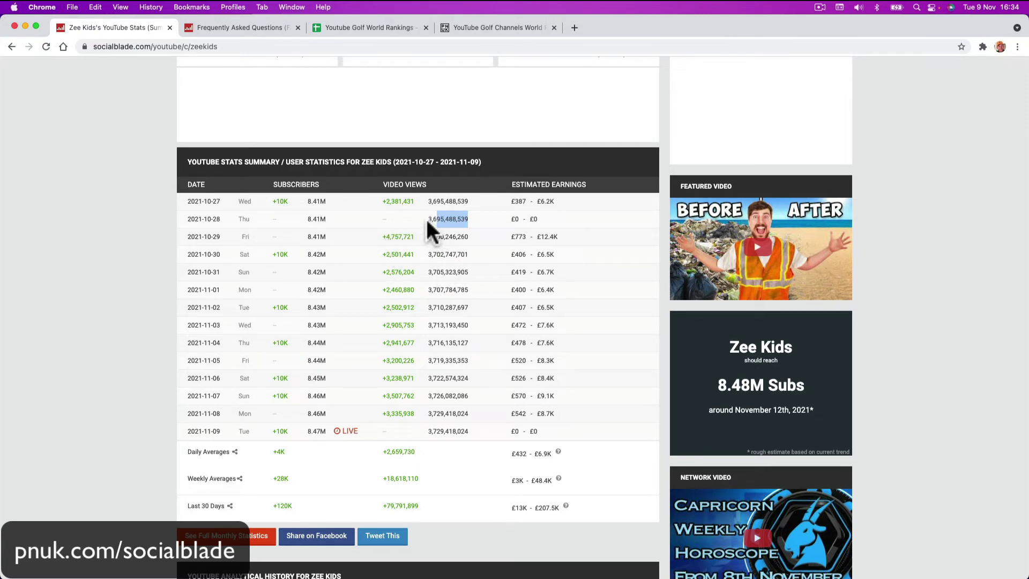
# Inspect Zee Kids' monthly gained video views and subscribers charts, checking the sharp dip and peak in spring 2021.
pyautogui.scroll(-8, 460, 375)
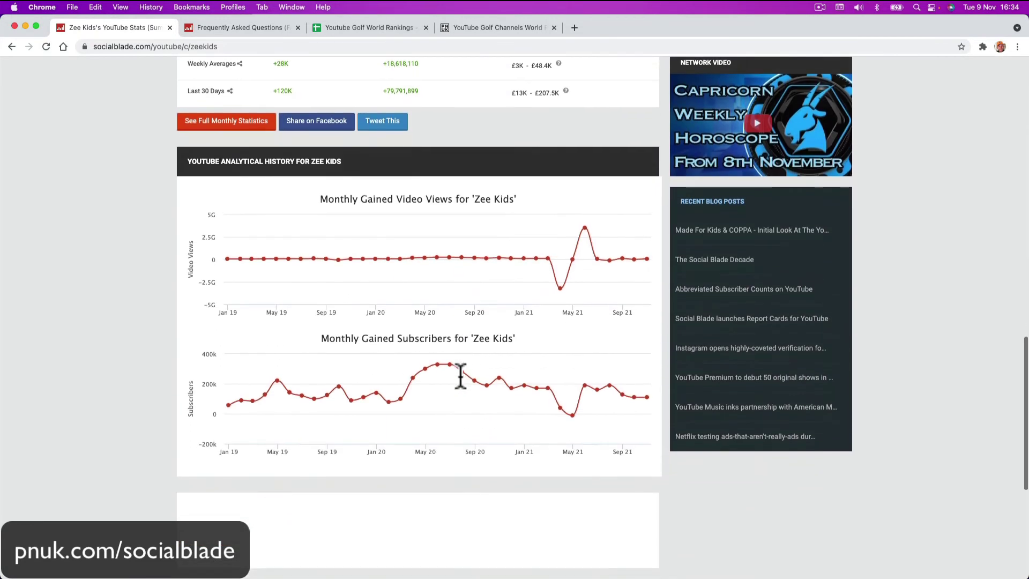
pyautogui.moveTo(556, 290)
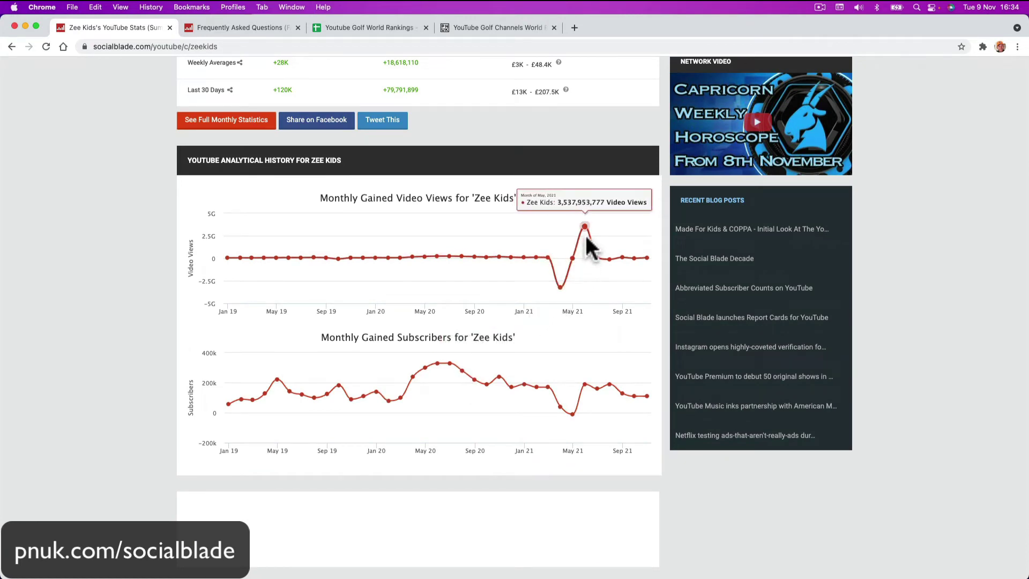
pyautogui.moveTo(588, 243)
pyautogui.scroll(6, 588, 246)
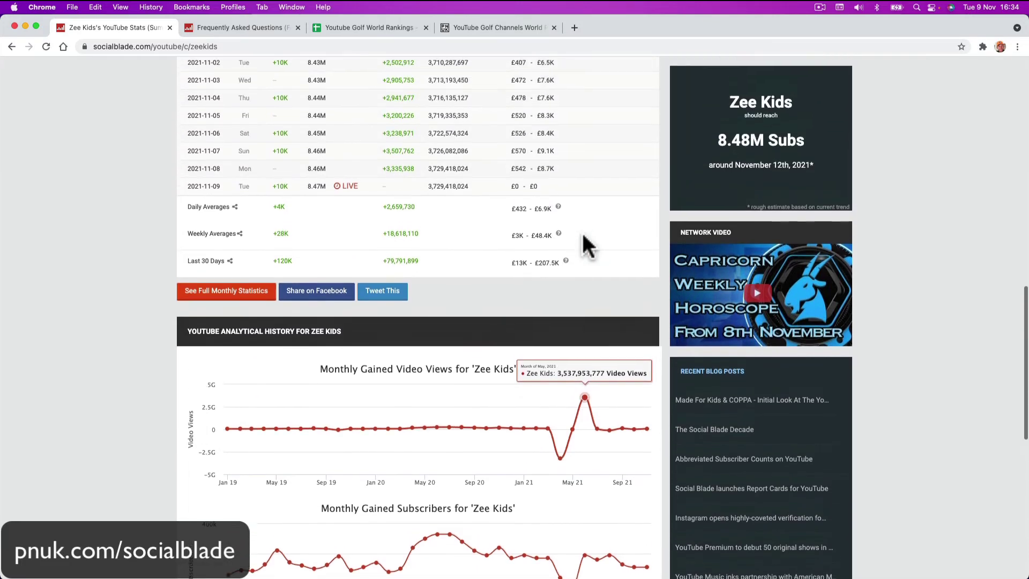
pyautogui.scroll(-3, 586, 244)
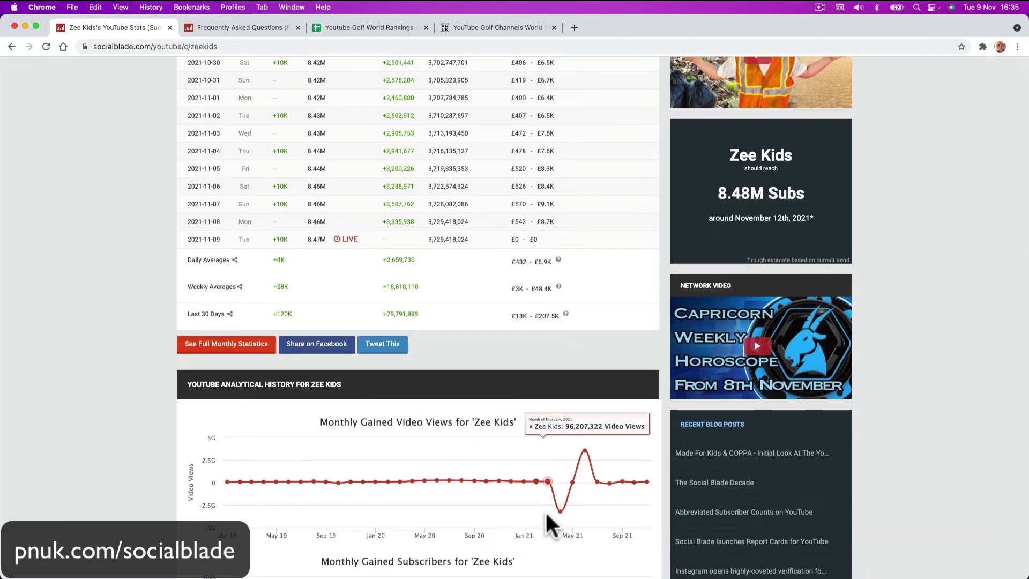
pyautogui.moveTo(560, 511)
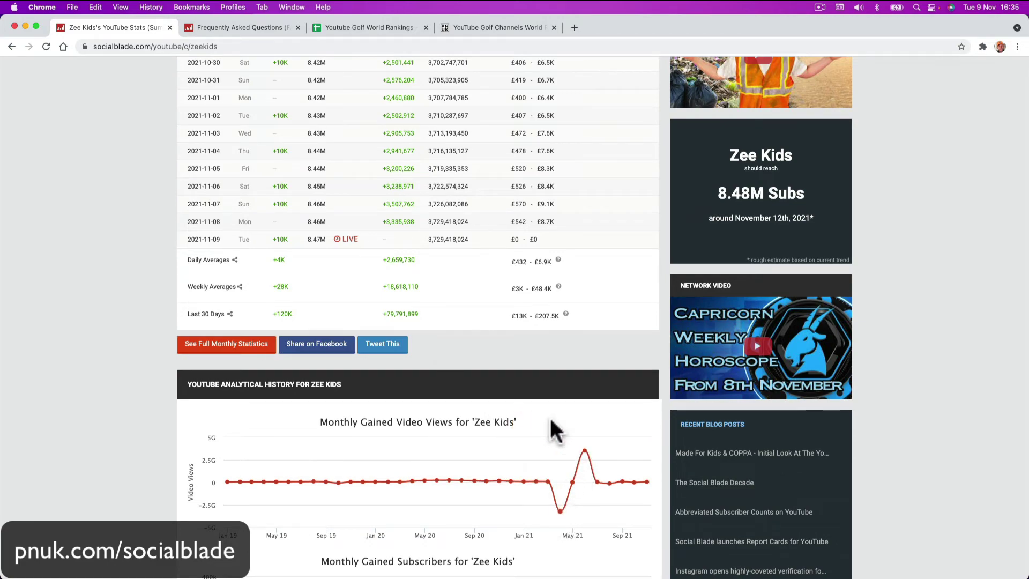
pyautogui.scroll(-7, 551, 420)
# Open the channels similar to Zee Kids by subscribers, followed by the list of Zee Kids' 50 latest videos.
pyautogui.scroll(20, 551, 418)
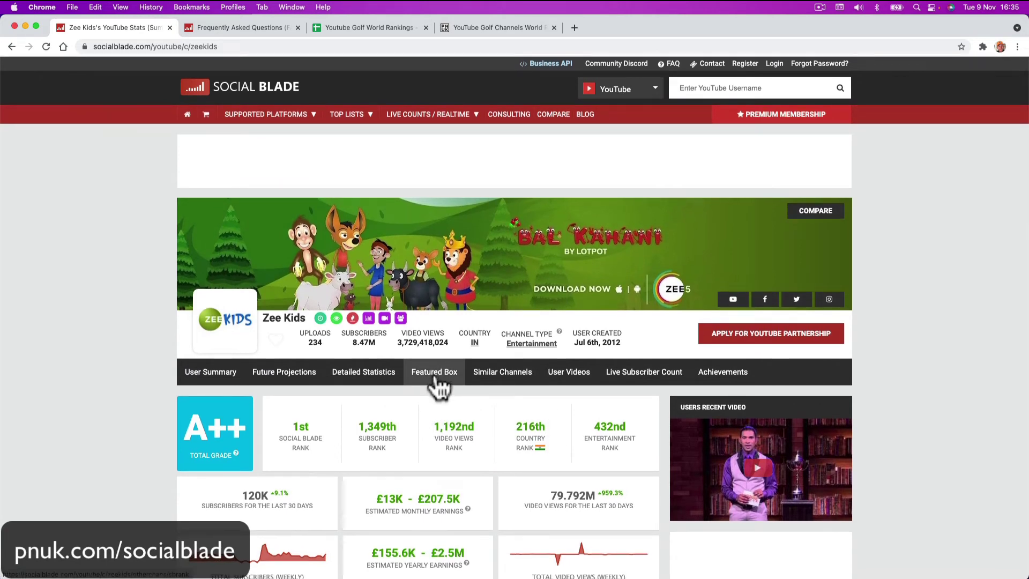
pyautogui.scroll(-3, 435, 394)
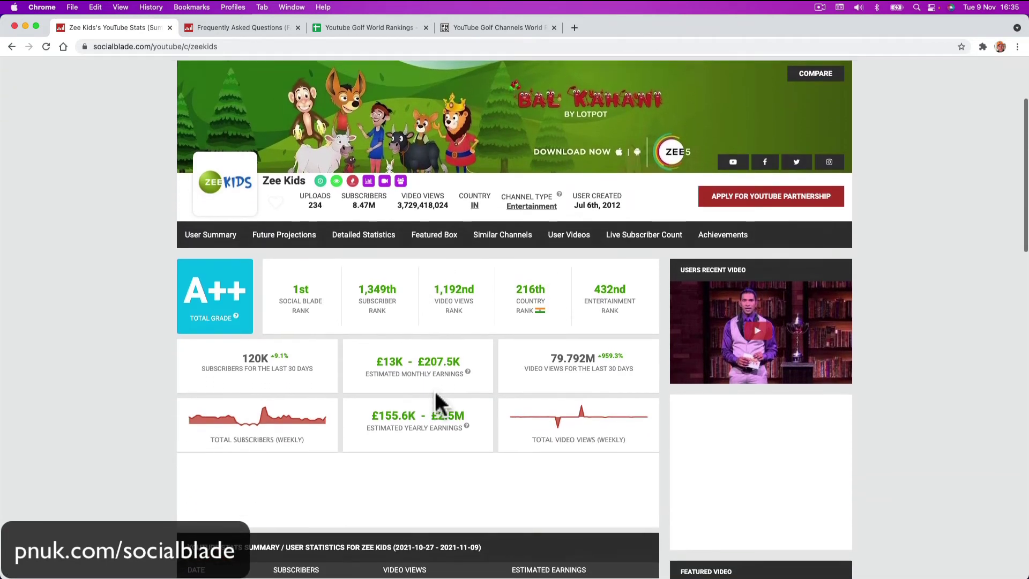
pyautogui.scroll(1, 435, 397)
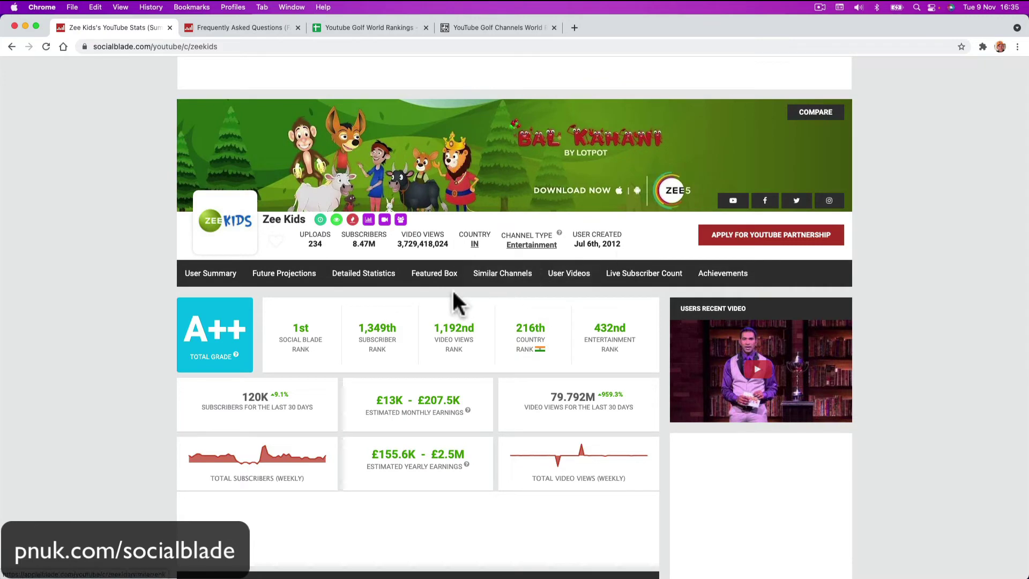
pyautogui.click(549, 279)
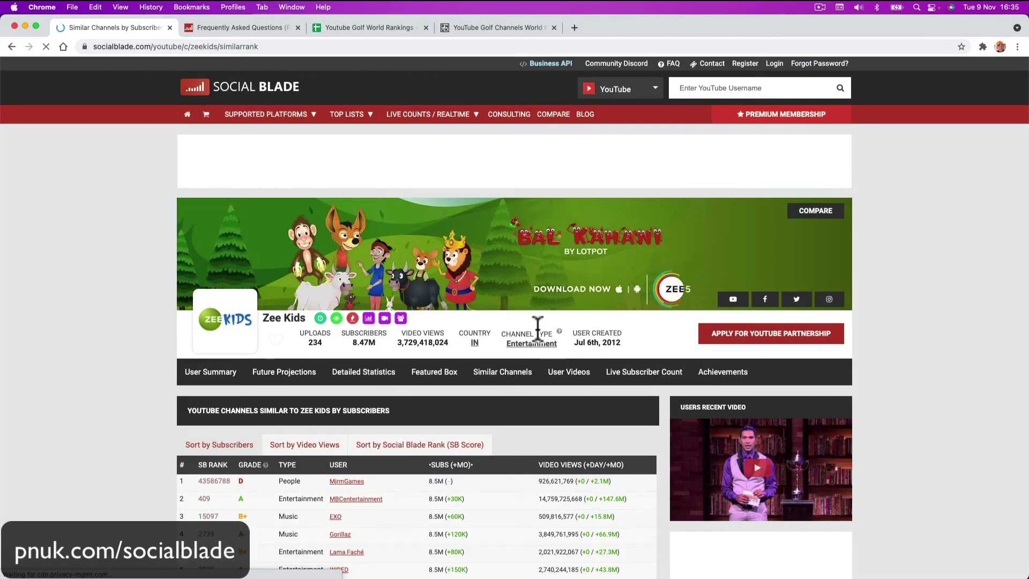
pyautogui.scroll(-3, 545, 300)
pyautogui.click(570, 248)
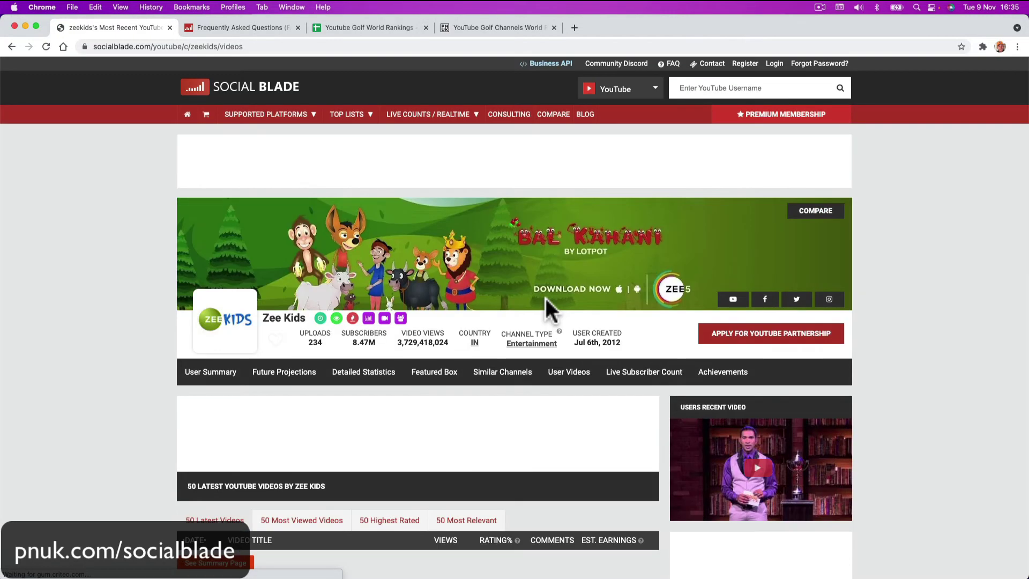
# Examine the views, rating percentages, comments and estimated earnings in the table of Zee Kids' 50 latest videos.
pyautogui.scroll(-5, 545, 298)
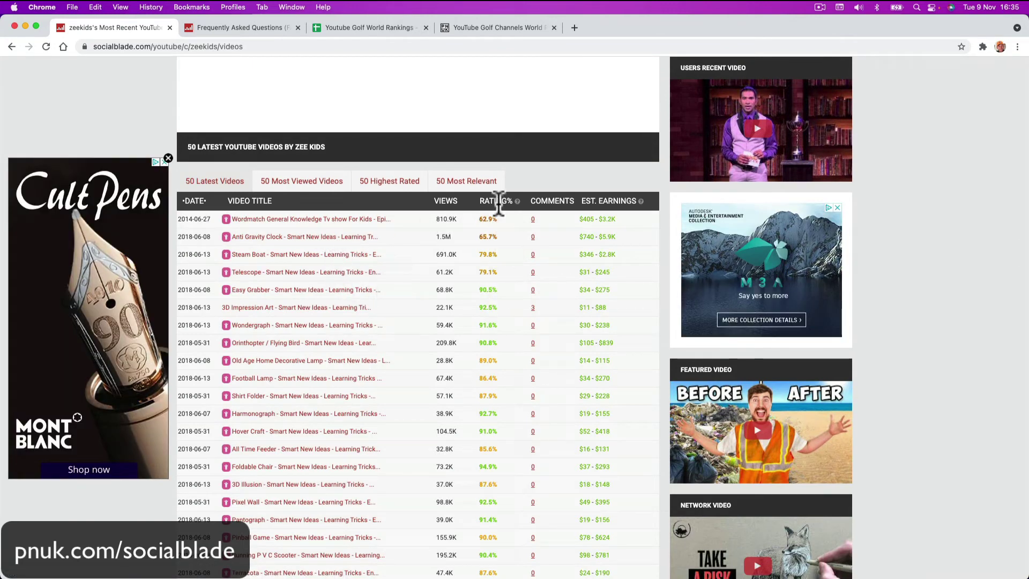
pyautogui.moveTo(517, 202)
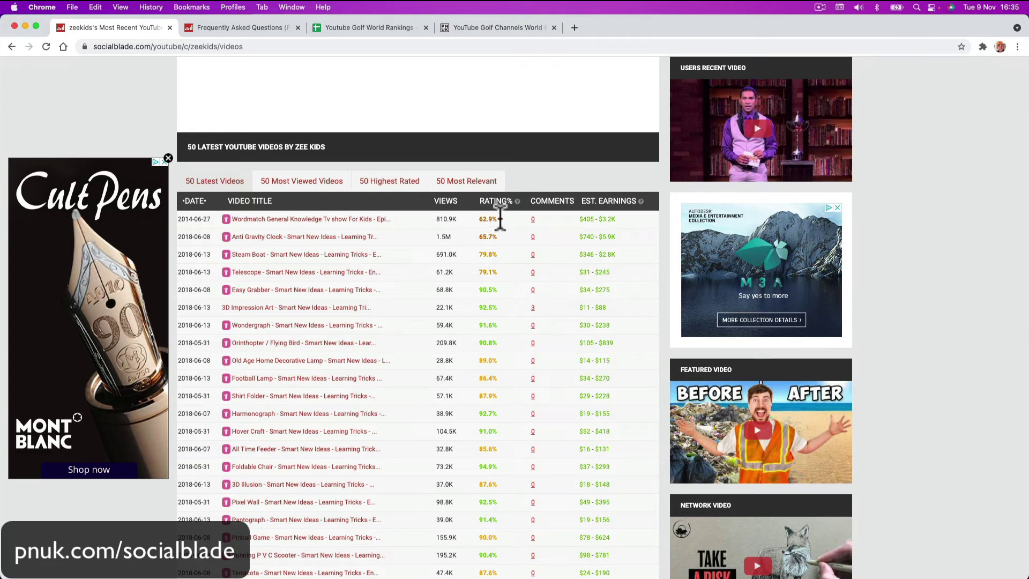
pyautogui.scroll(-3, 489, 229)
pyautogui.scroll(1, 490, 229)
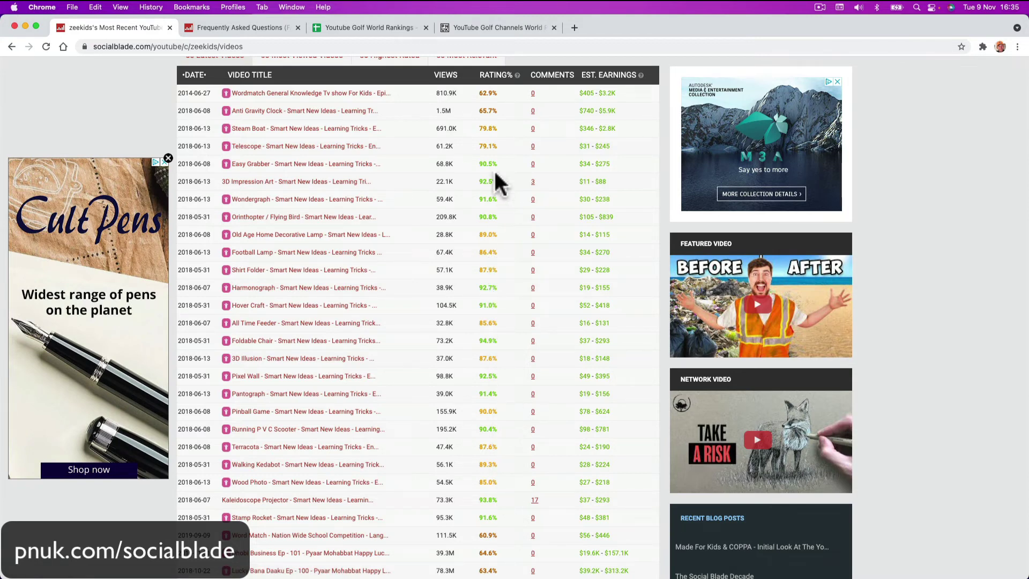
pyautogui.scroll(1, 490, 147)
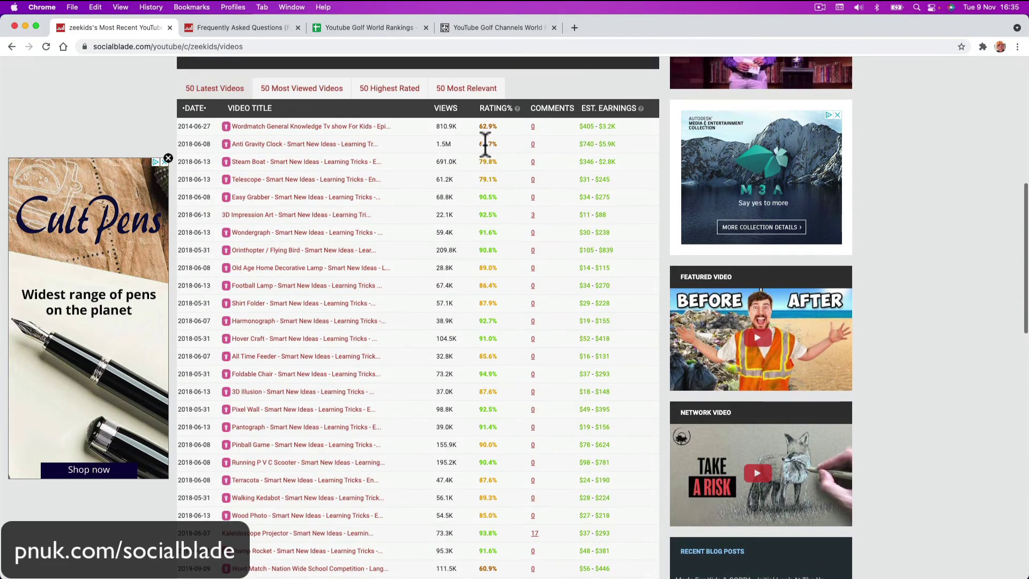
pyautogui.scroll(-10, 502, 289)
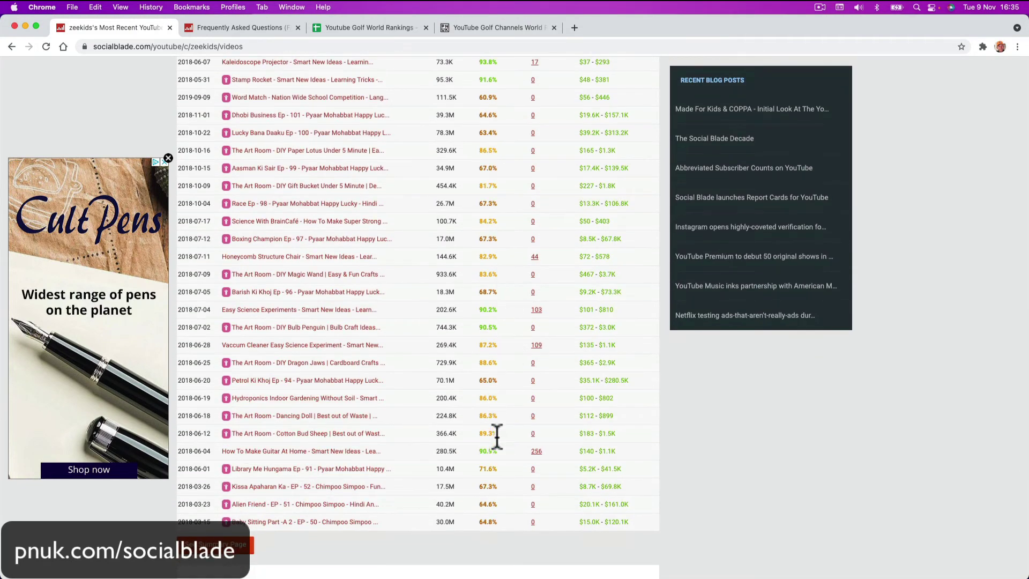
pyautogui.scroll(12, 502, 465)
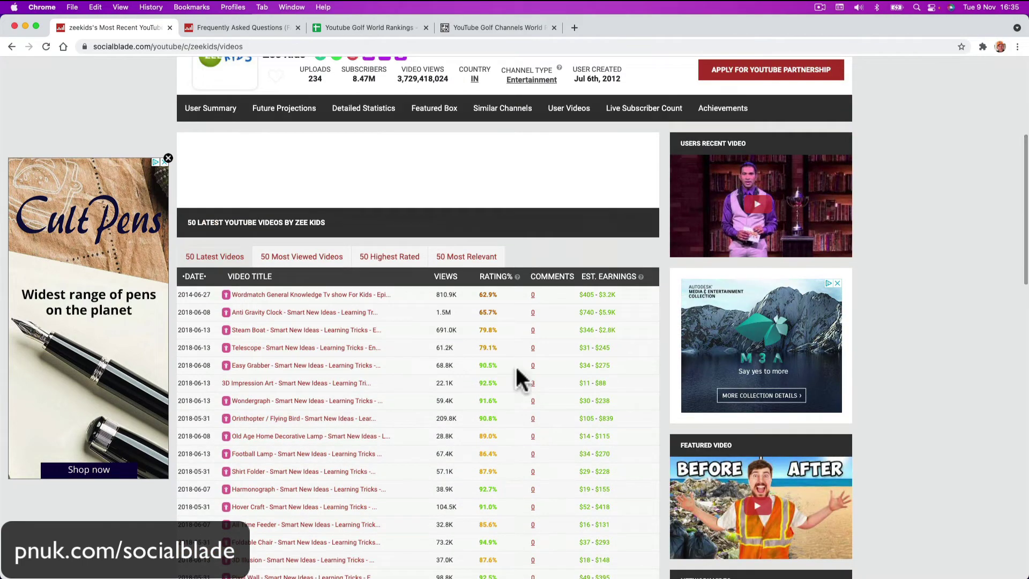
pyautogui.scroll(-8, 549, 423)
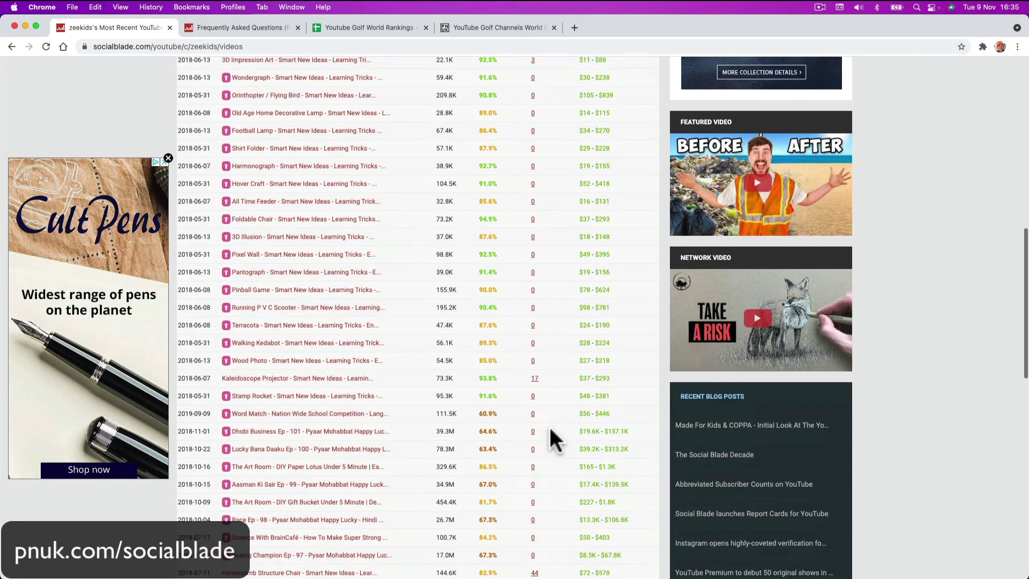
pyautogui.scroll(10, 538, 402)
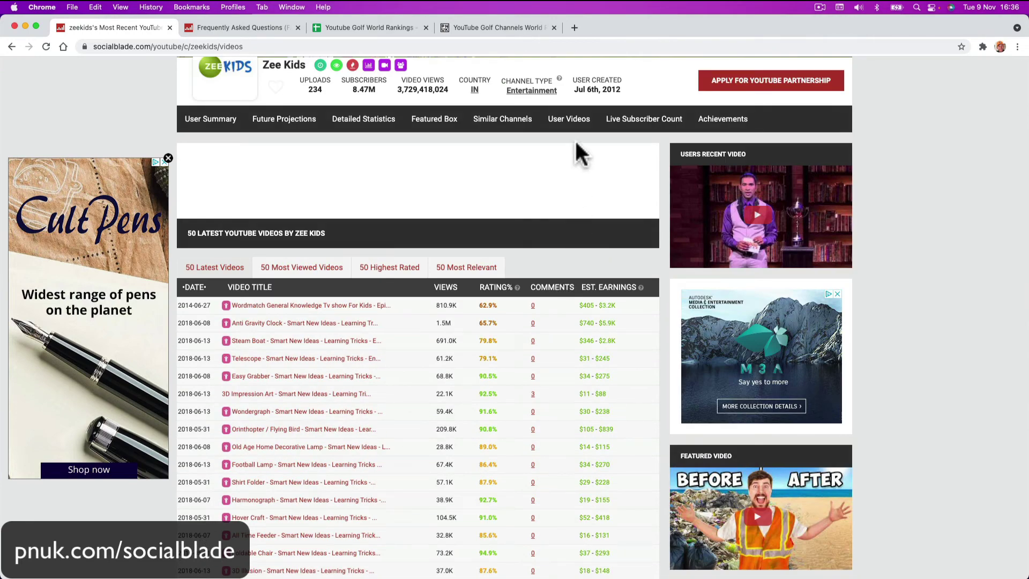
# View Zee Kids' real-time subscriber count and switch to MrBeast's channel statistics page.
pyautogui.click(629, 120)
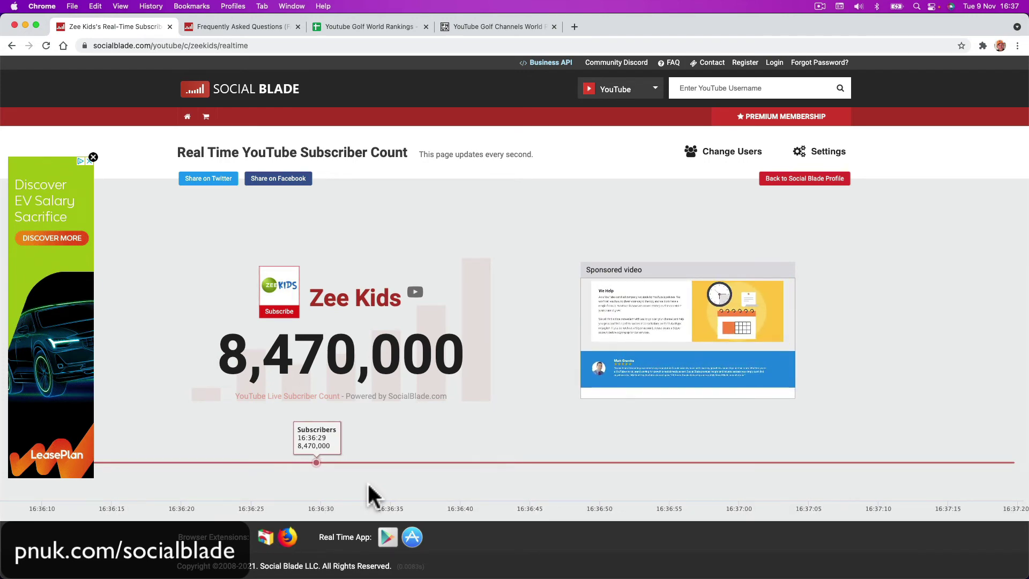
pyautogui.click(260, 101)
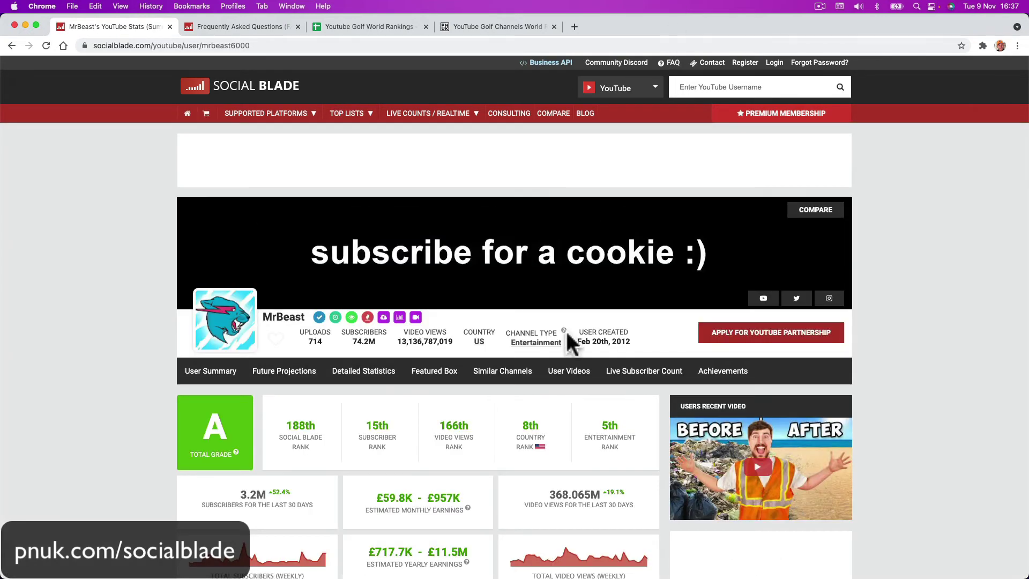
pyautogui.scroll(-2, 570, 342)
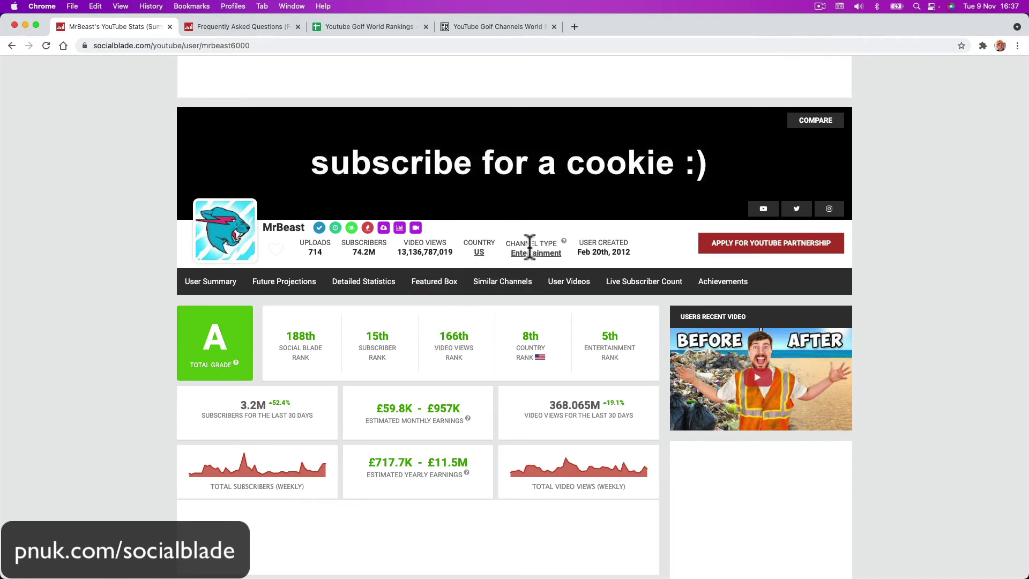
# Review MrBeast's total grade, ranks, estimated earnings and daily subscriber and video view statistics.
pyautogui.scroll(-3, 612, 273)
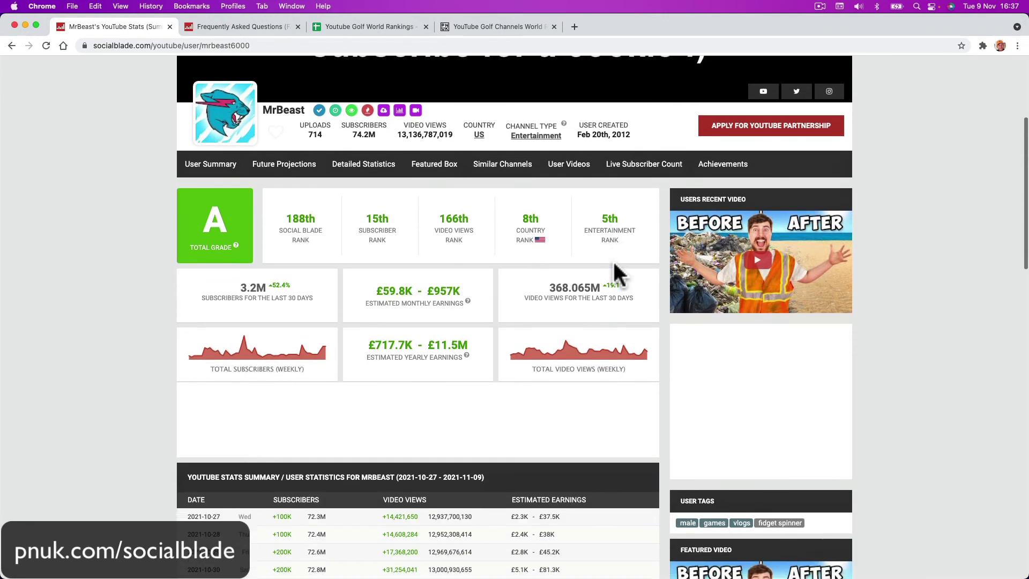
pyautogui.scroll(-2, 324, 303)
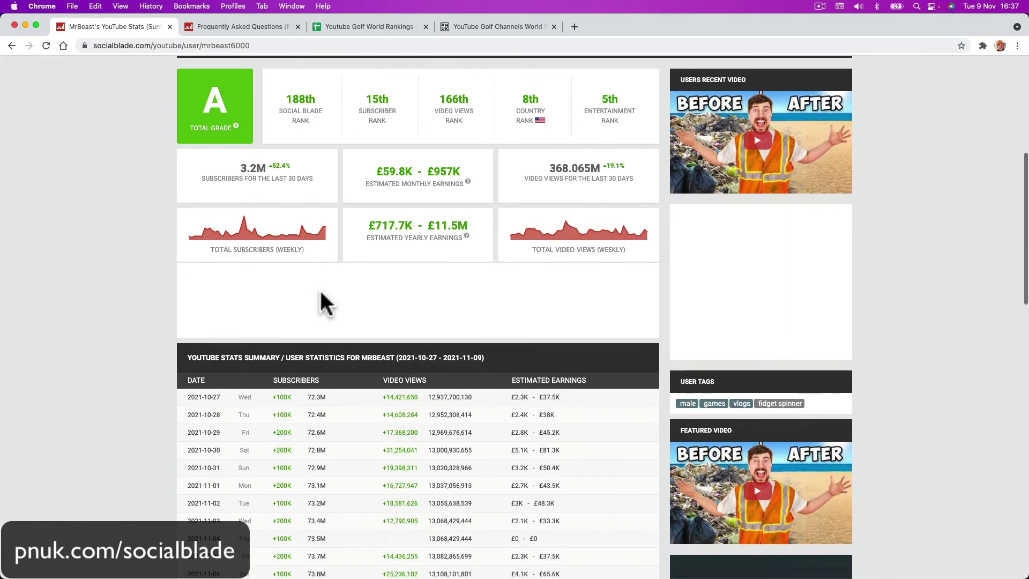
pyautogui.scroll(-4, 324, 302)
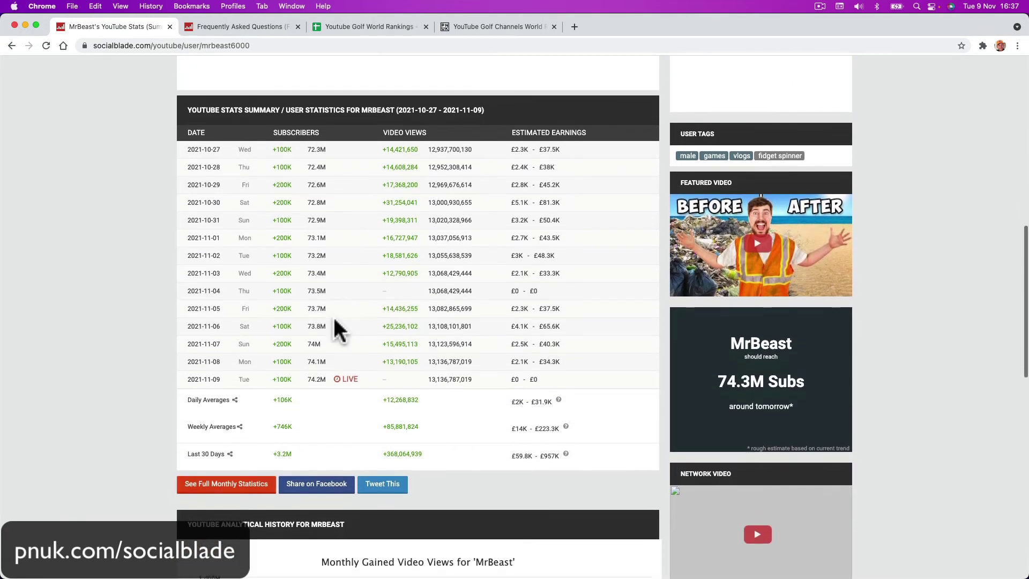
pyautogui.scroll(7, 333, 328)
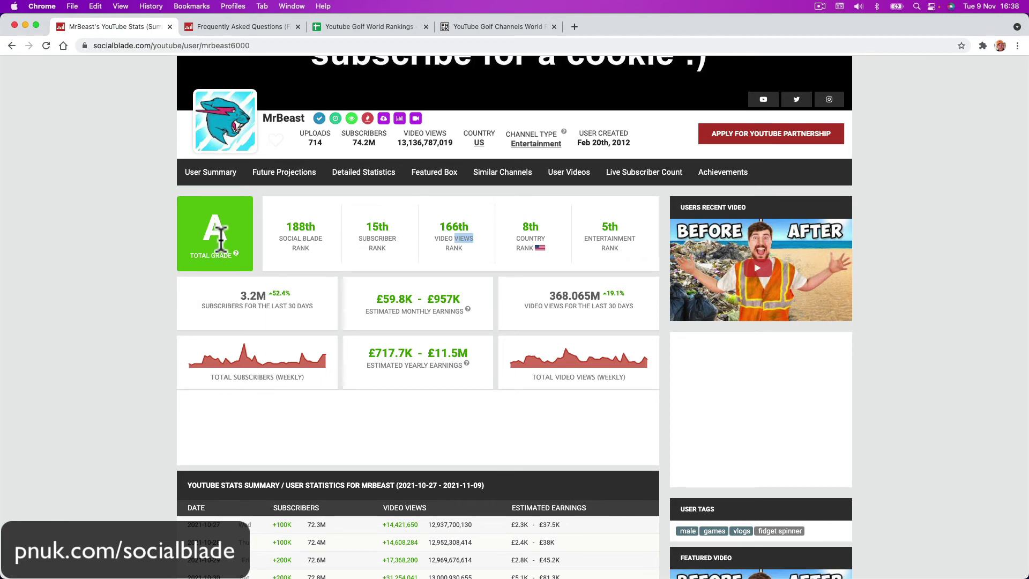
pyautogui.scroll(5, 357, 292)
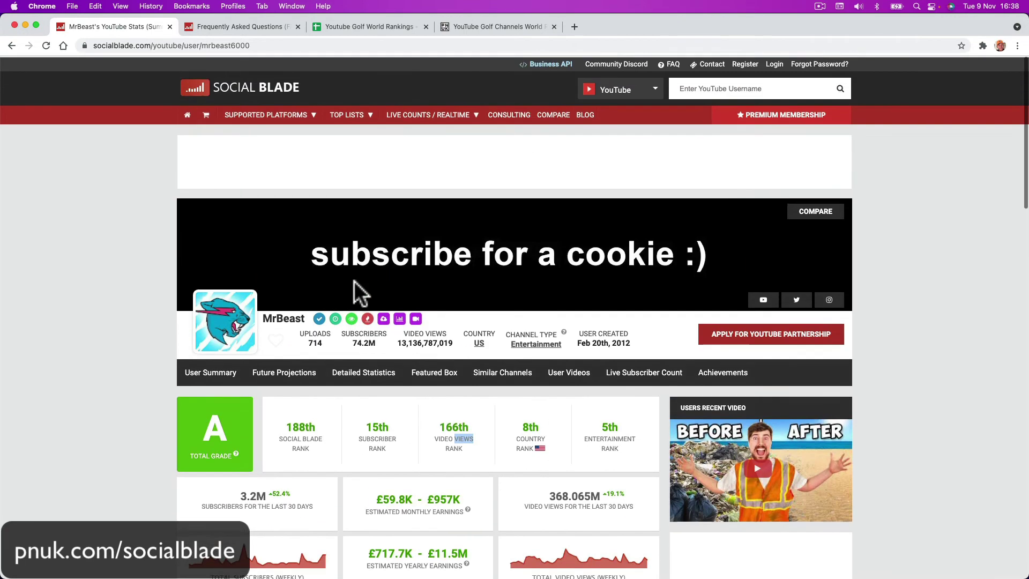
pyautogui.scroll(-3, 357, 294)
pyautogui.scroll(3, 356, 294)
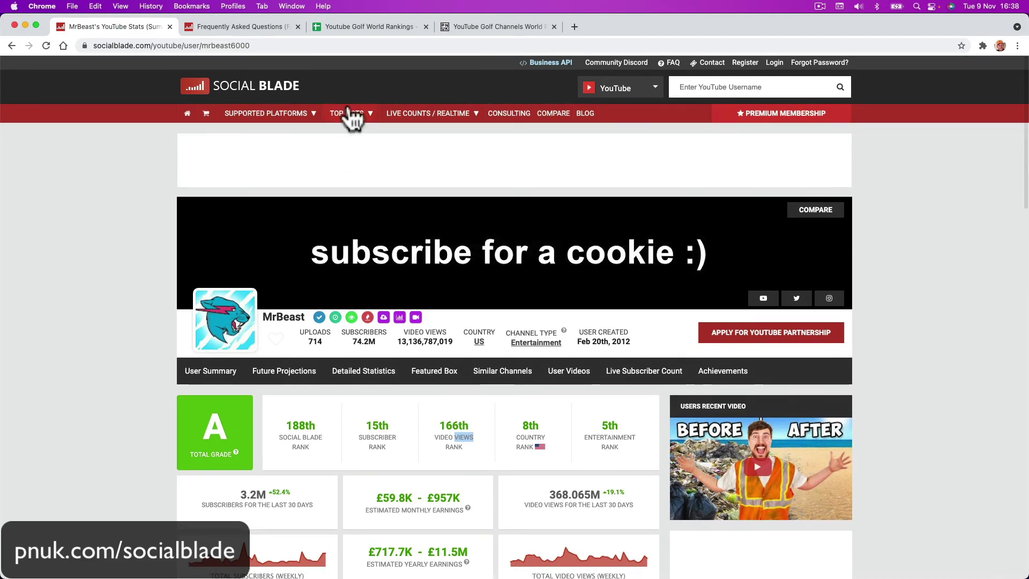
# Try the top 500 and top 250 YouTube channel lists, ending on the Top 100 YouTubers list.
pyautogui.click(348, 119)
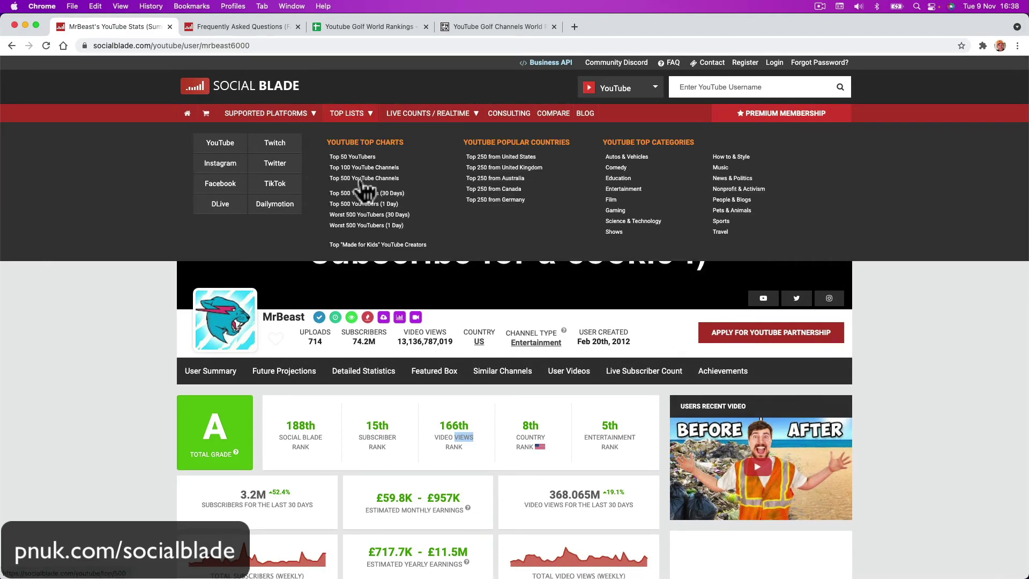
pyautogui.click(361, 180)
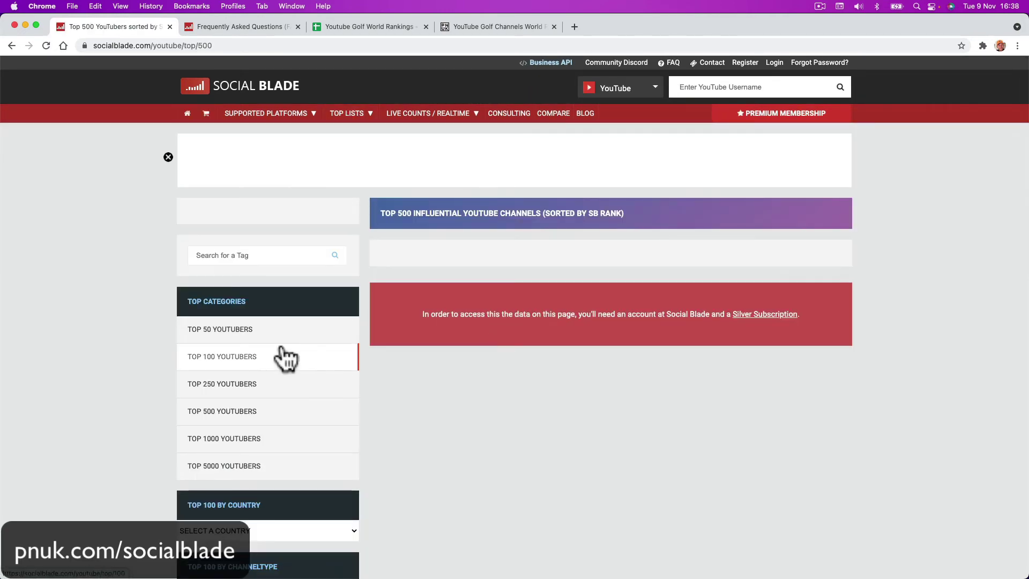
pyautogui.scroll(-3, 243, 393)
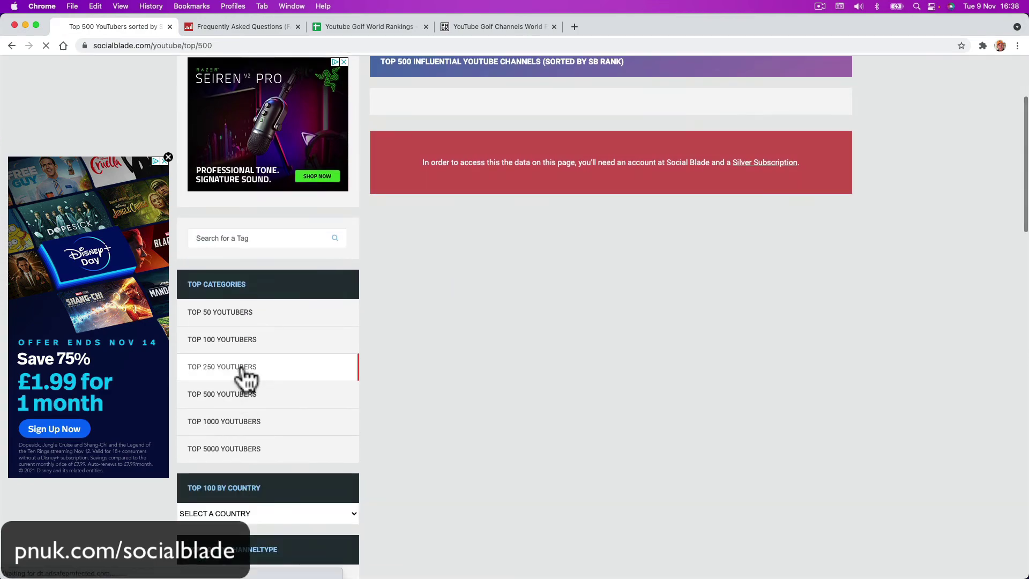
pyautogui.click(242, 369)
pyautogui.click(243, 359)
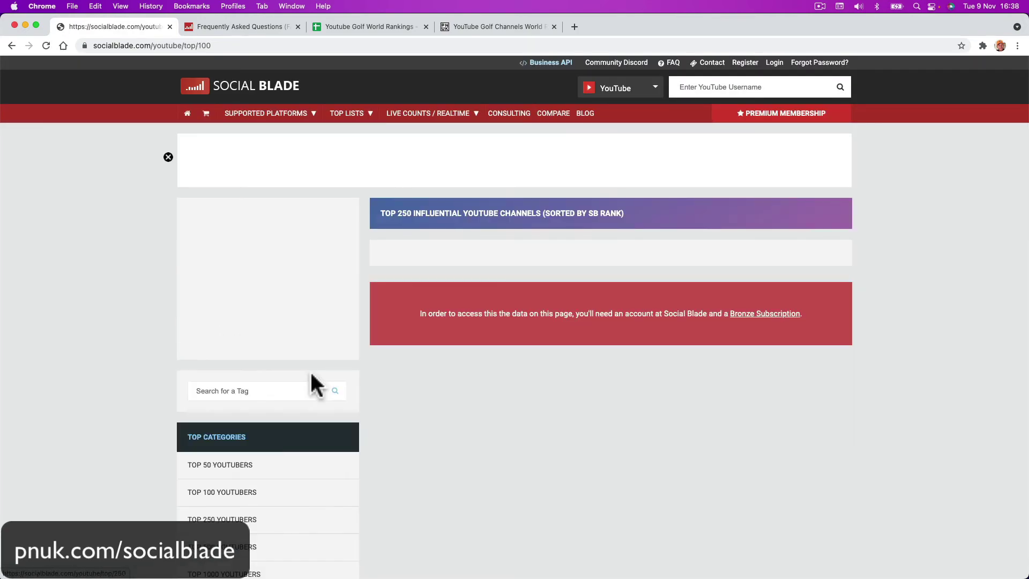
# Examine the Top 100 channels sorted by SB Rank, comparing grades, uploads, subscribers and video views from 100th up to 1st.
pyautogui.scroll(-2, 438, 412)
pyautogui.scroll(-20, 434, 407)
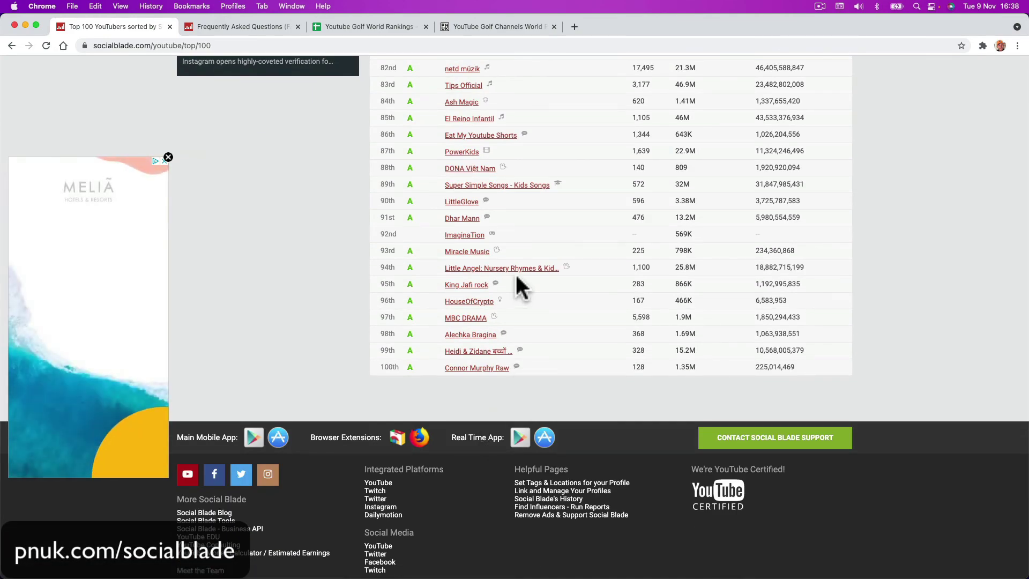
pyautogui.scroll(13, 515, 272)
pyautogui.scroll(10, 515, 268)
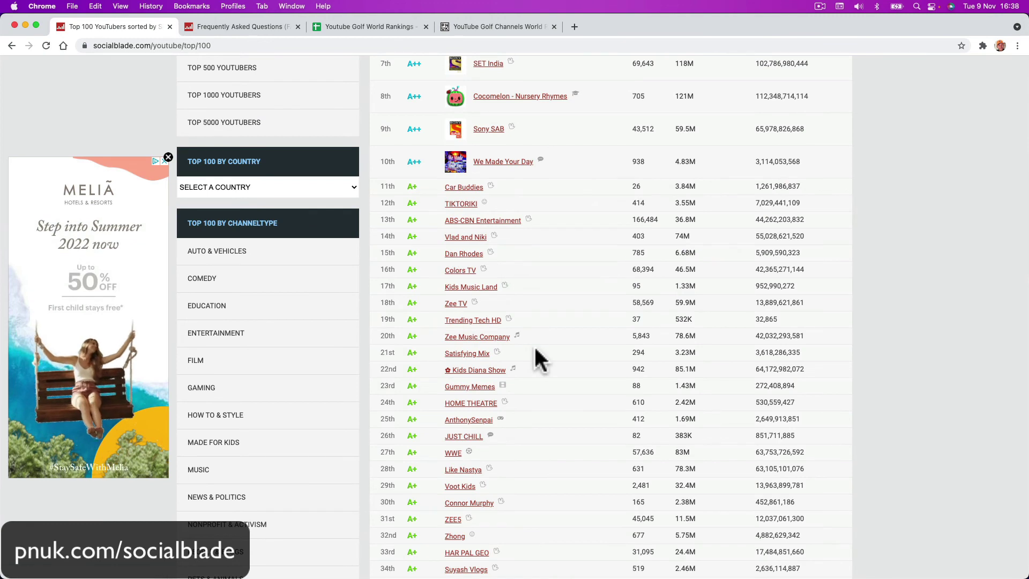
pyautogui.scroll(3, 538, 358)
pyautogui.scroll(3, 534, 354)
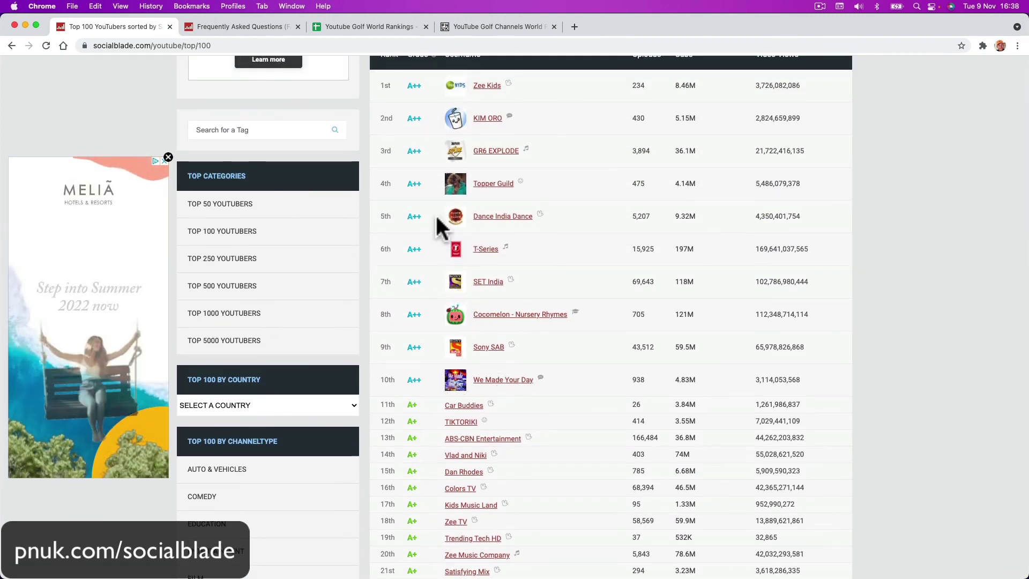
pyautogui.scroll(3, 543, 305)
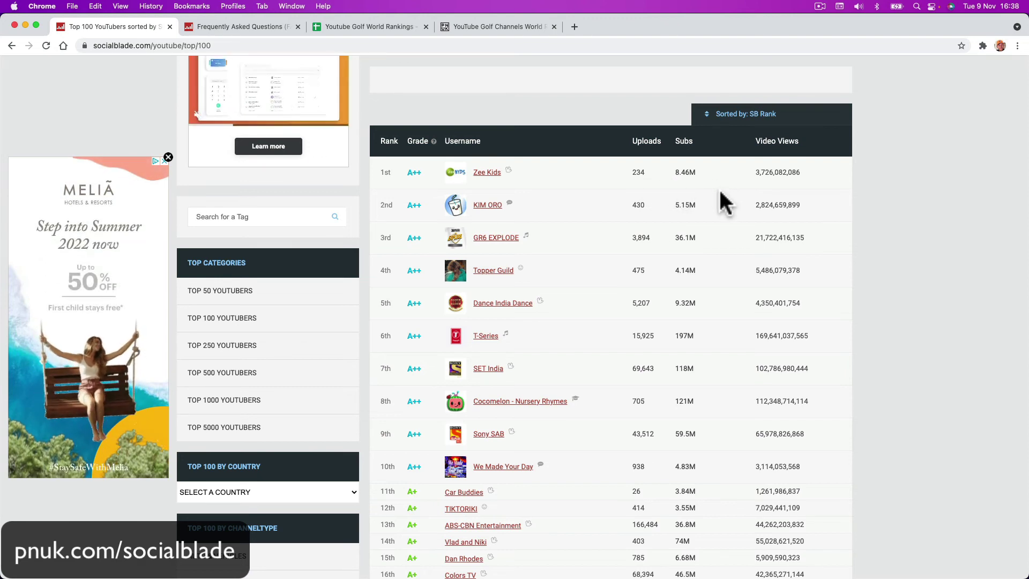
pyautogui.scroll(4, 453, 207)
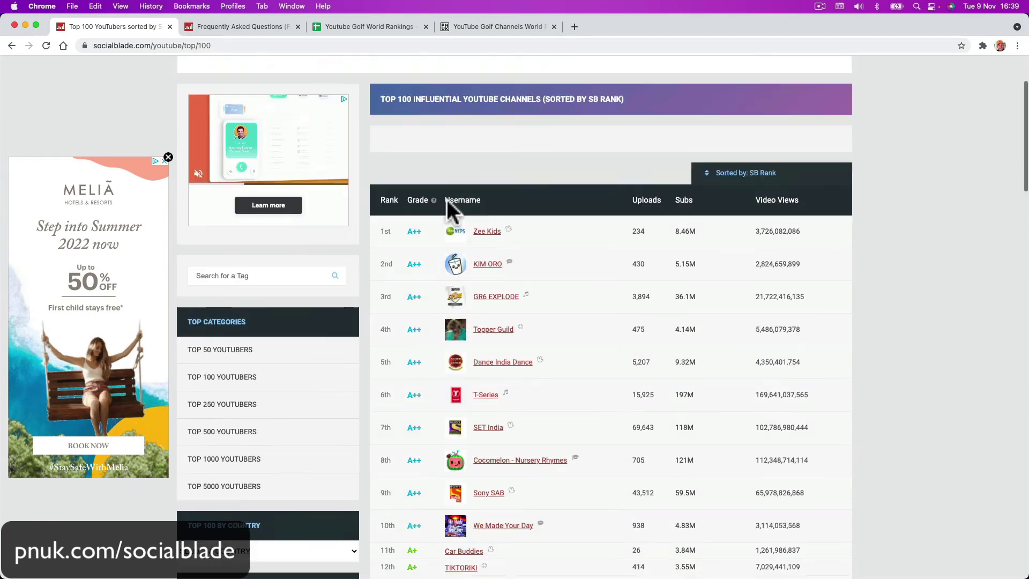
# Return to MrBeast's channel statistics page and review the estimated earnings and daily stats summary.
pyautogui.hscroll(-5, 450, 204)
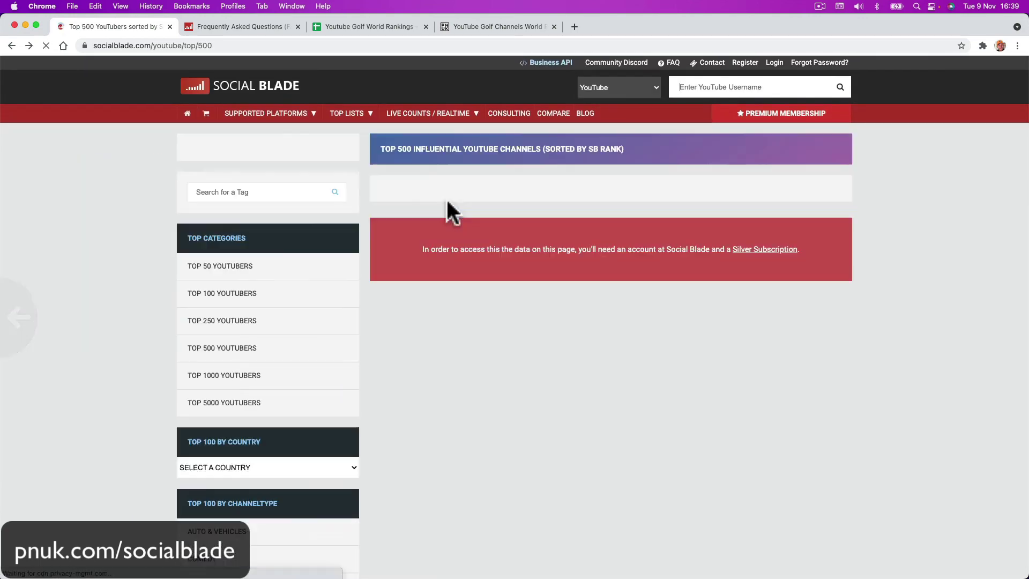
pyautogui.hscroll(-5, 305, 188)
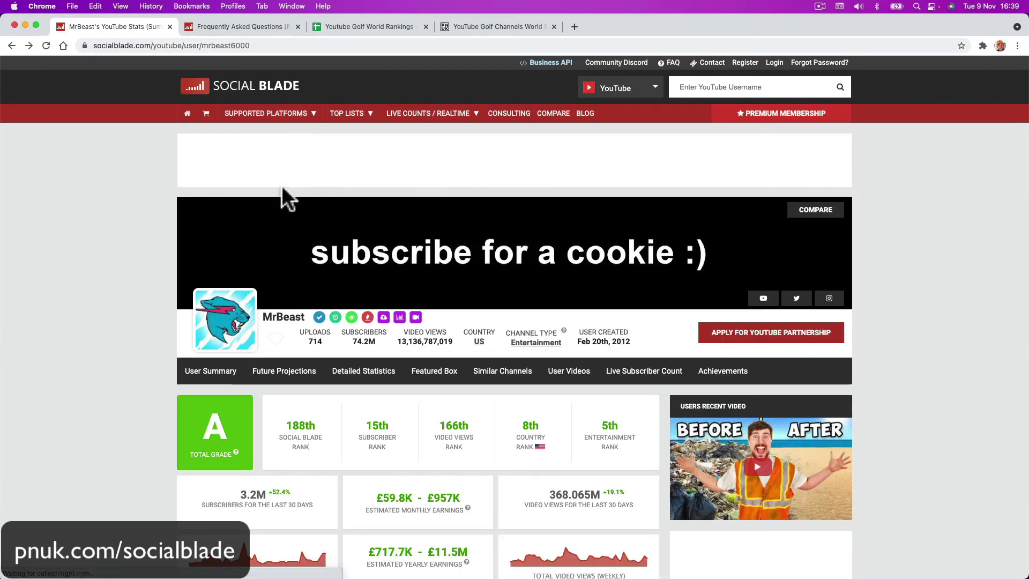
pyautogui.scroll(-5, 282, 198)
pyautogui.scroll(-3, 328, 263)
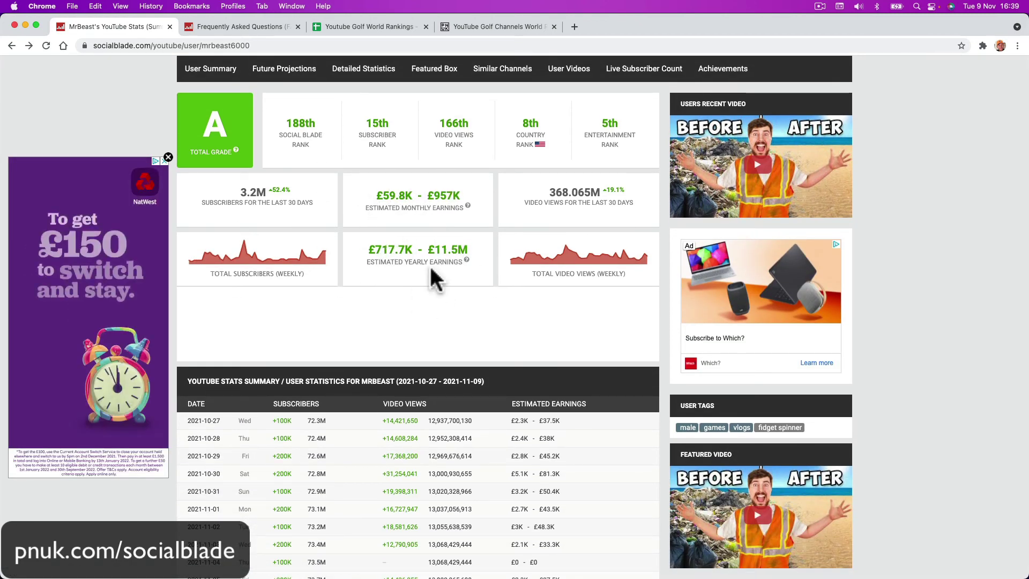
pyautogui.scroll(-3, 421, 285)
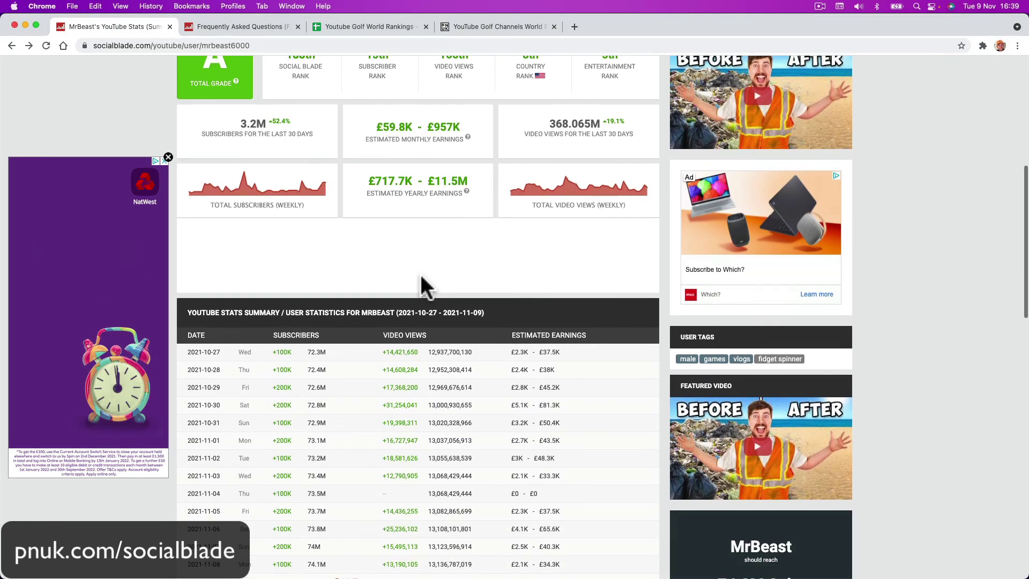
# Switch to the YouTube golf channels world rankings page and look through its subscriber-count and views tables.
pyautogui.click(459, 28)
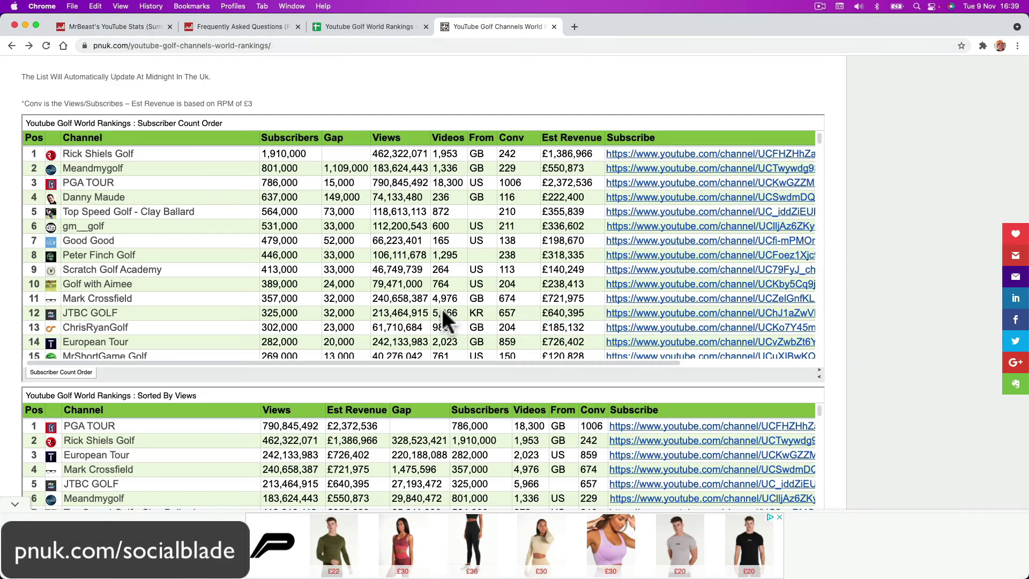
pyautogui.scroll(-15, 442, 308)
pyautogui.scroll(-3, 429, 496)
pyautogui.scroll(-10, 429, 496)
pyautogui.scroll(-20, 850, 406)
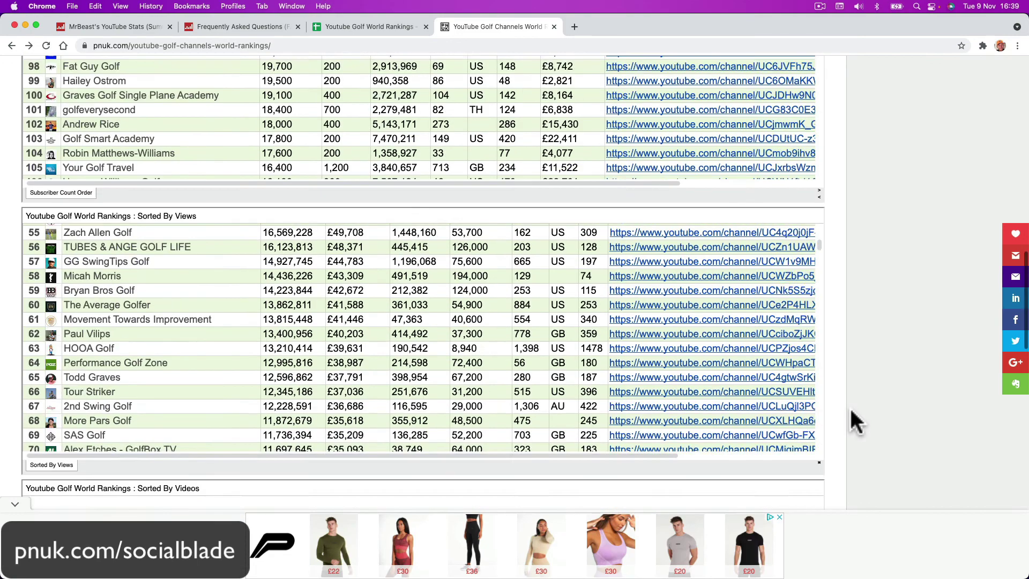
# Open the related article "The Most Popular Youtube Channel Stats" and dismiss the advert.
pyautogui.scroll(5, 767, 437)
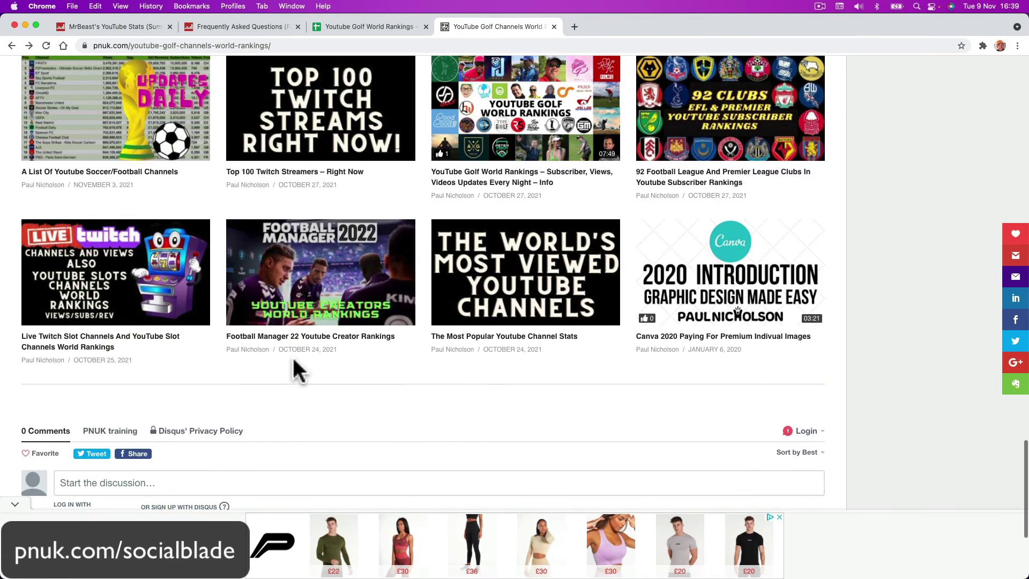
pyautogui.scroll(1, 128, 322)
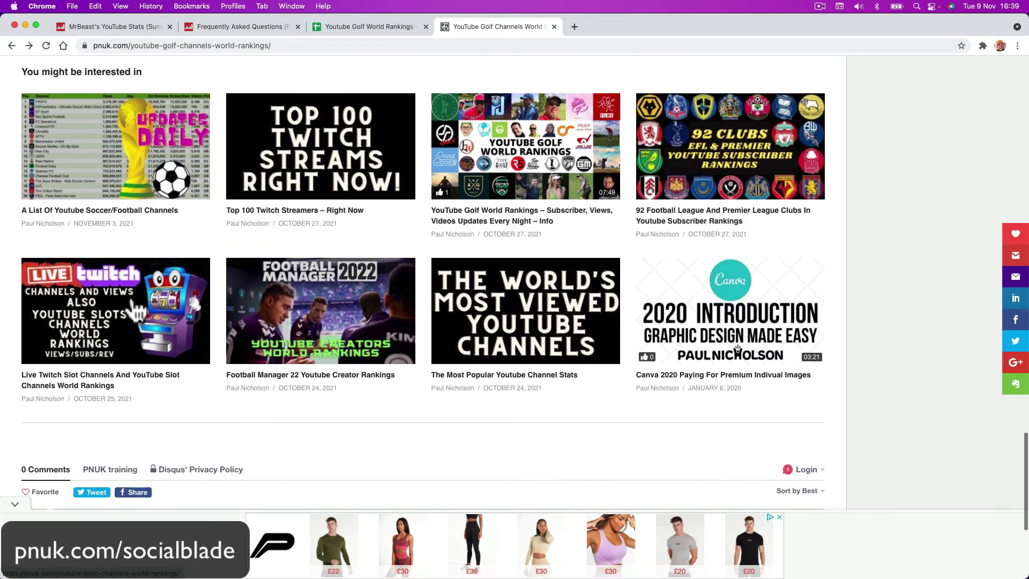
pyautogui.click(500, 298)
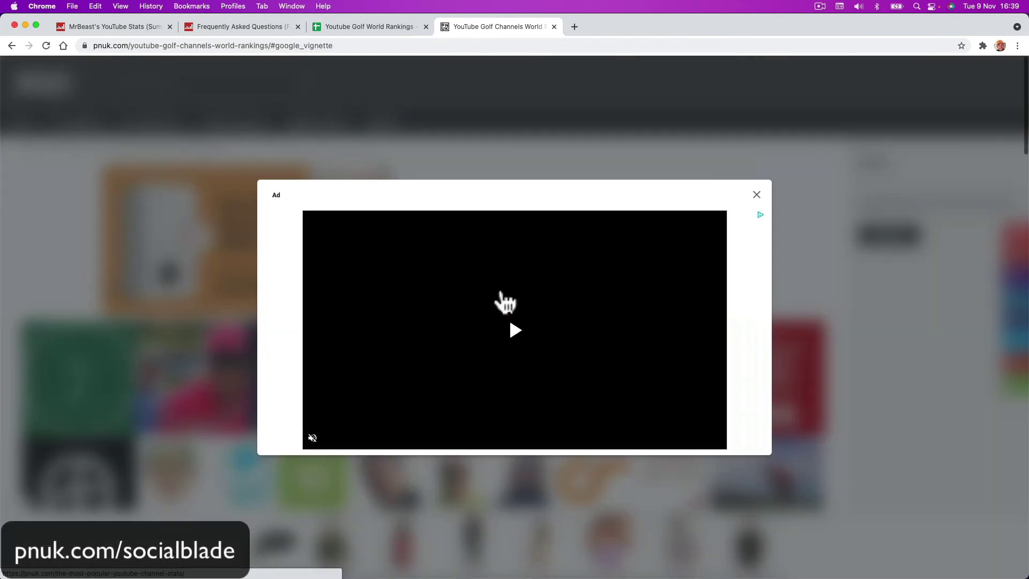
pyautogui.click(756, 196)
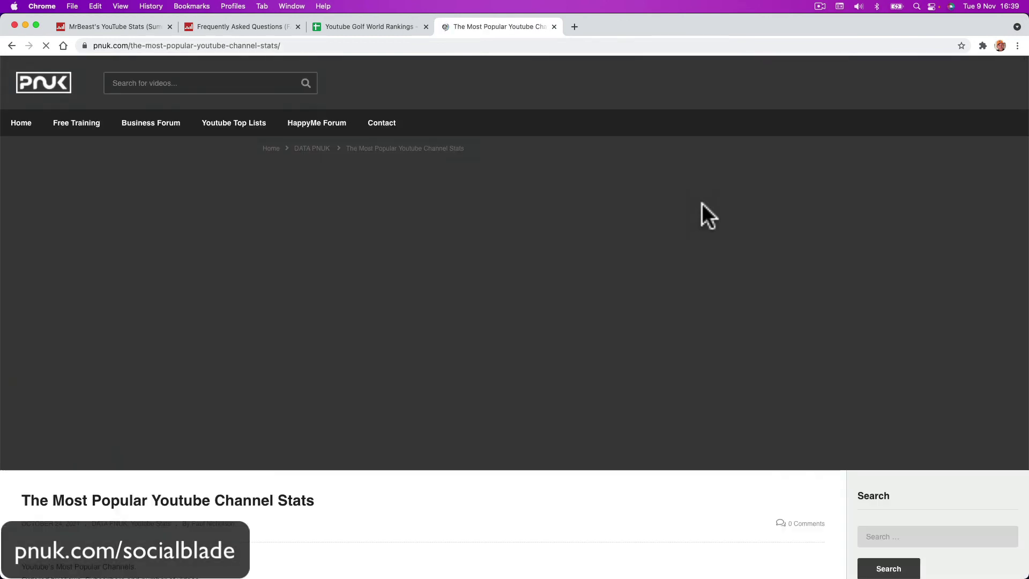
# Examine the most-watched YouTube channels table sorted by views, from the first positions through 49th and back to MrBeast.
pyautogui.scroll(-8, 514, 311)
pyautogui.scroll(-2, 504, 309)
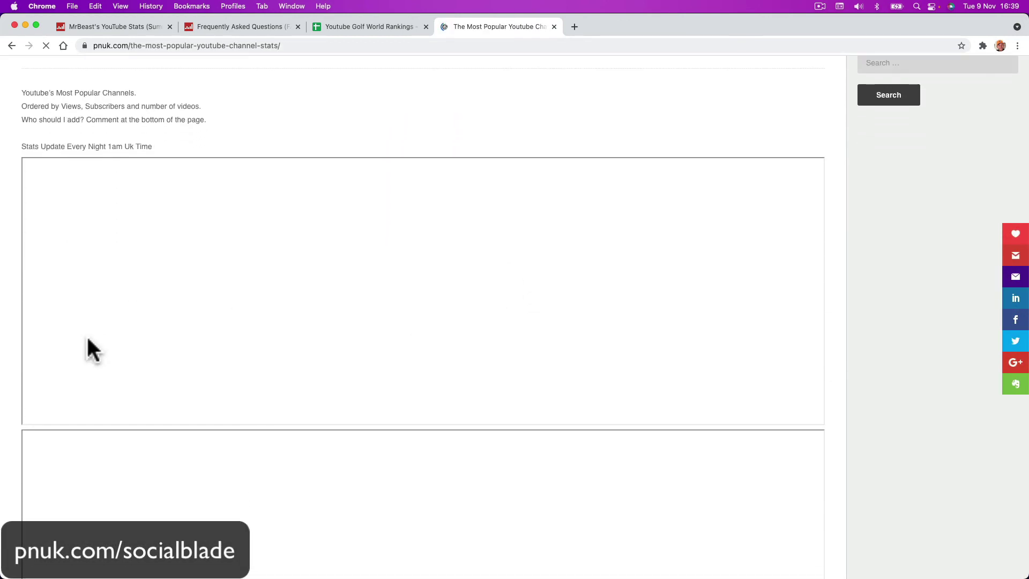
pyautogui.scroll(-8, 188, 327)
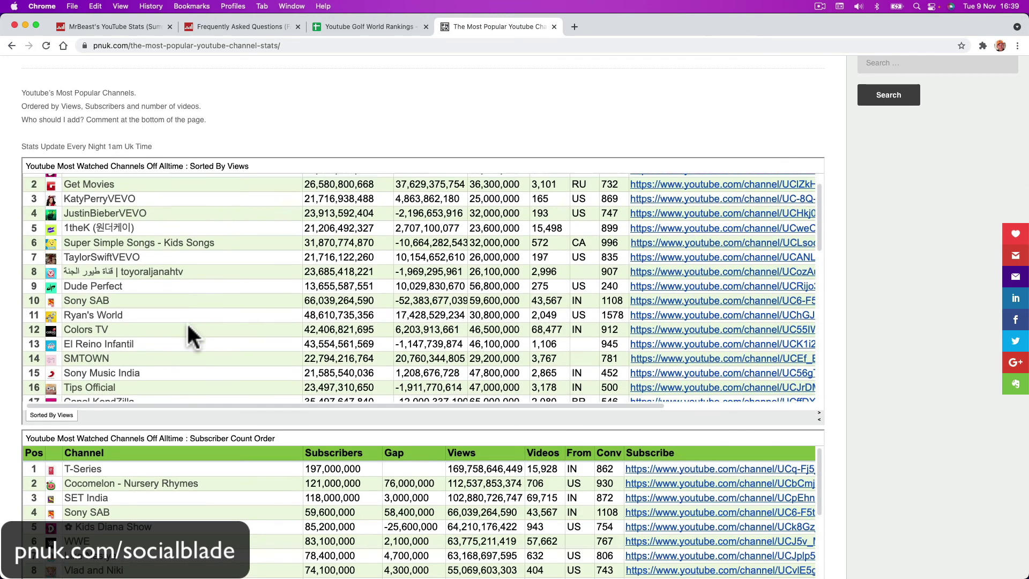
pyautogui.scroll(-5, 188, 326)
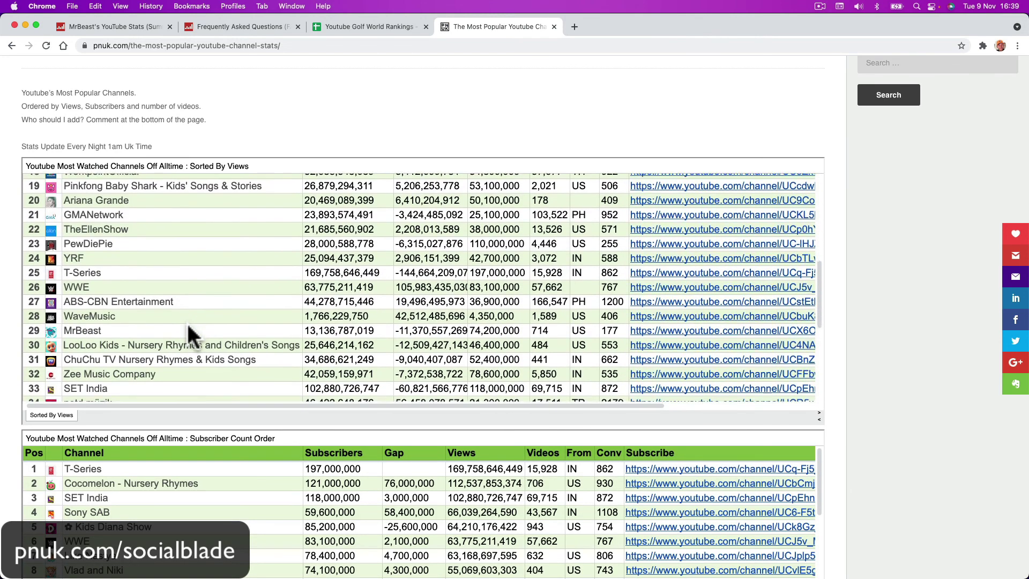
pyautogui.scroll(-3, 187, 326)
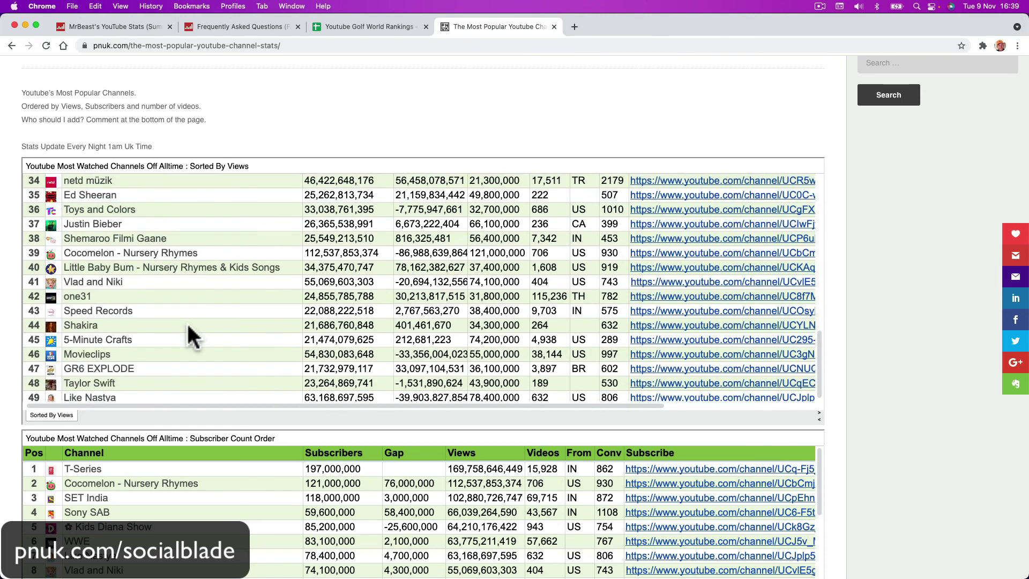
pyautogui.scroll(5, 187, 326)
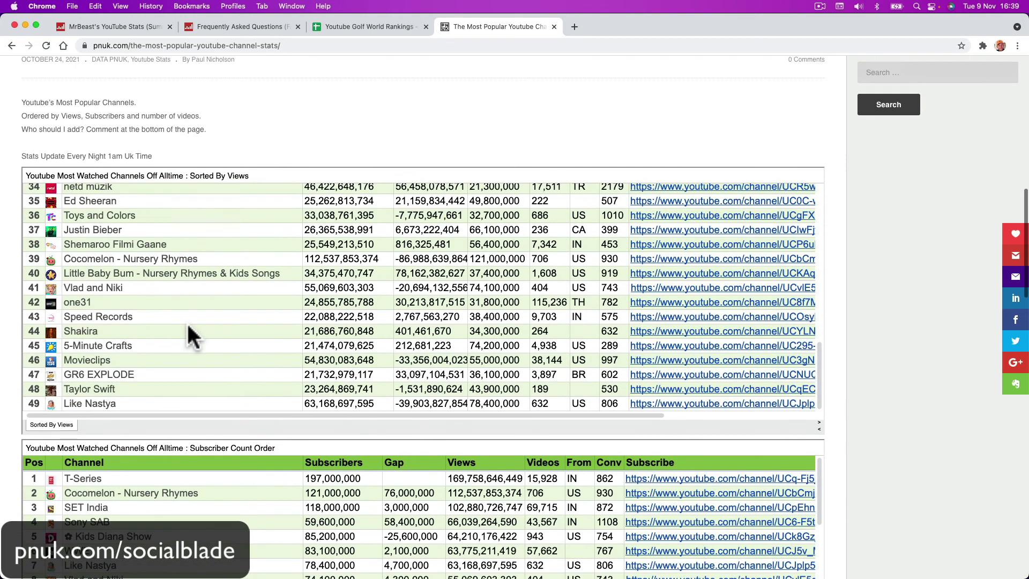
pyautogui.scroll(-2, 186, 322)
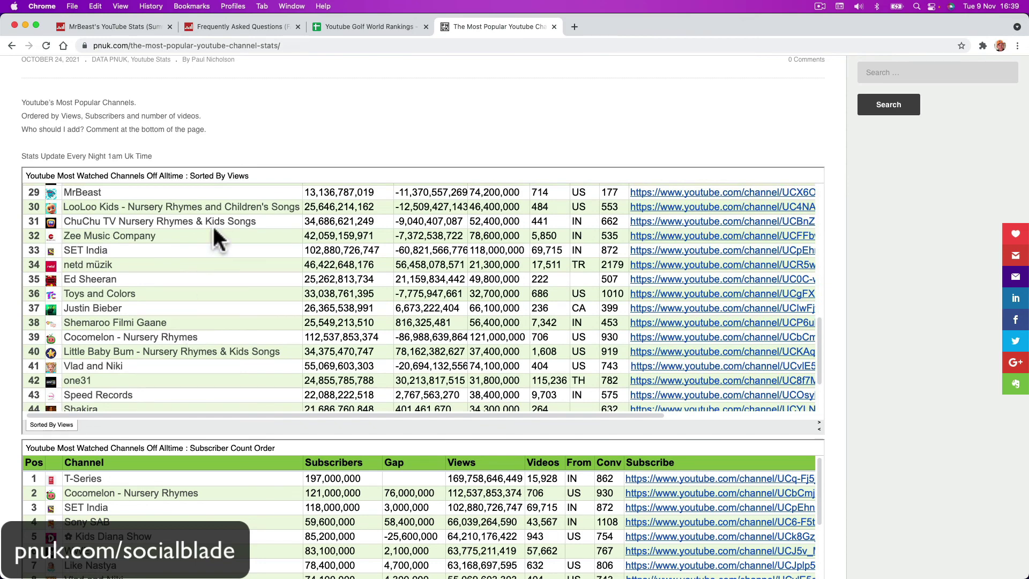
# Recheck MrBeast's subscribers, video views and ranks on Social Blade, and switch to the Youtube Golf World Rankings spreadsheet.
pyautogui.click(239, 27)
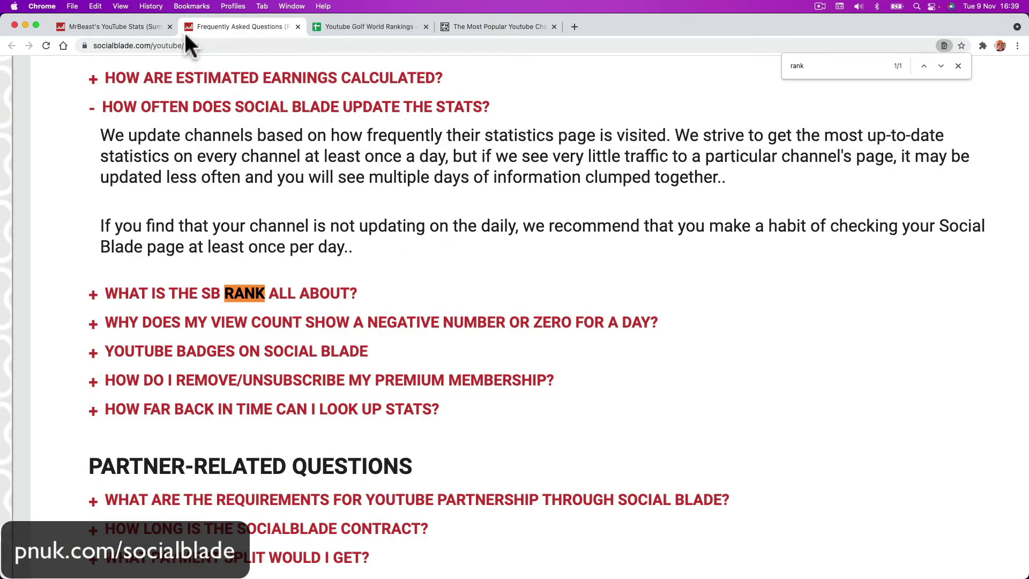
pyautogui.click(123, 27)
pyautogui.scroll(6, 395, 462)
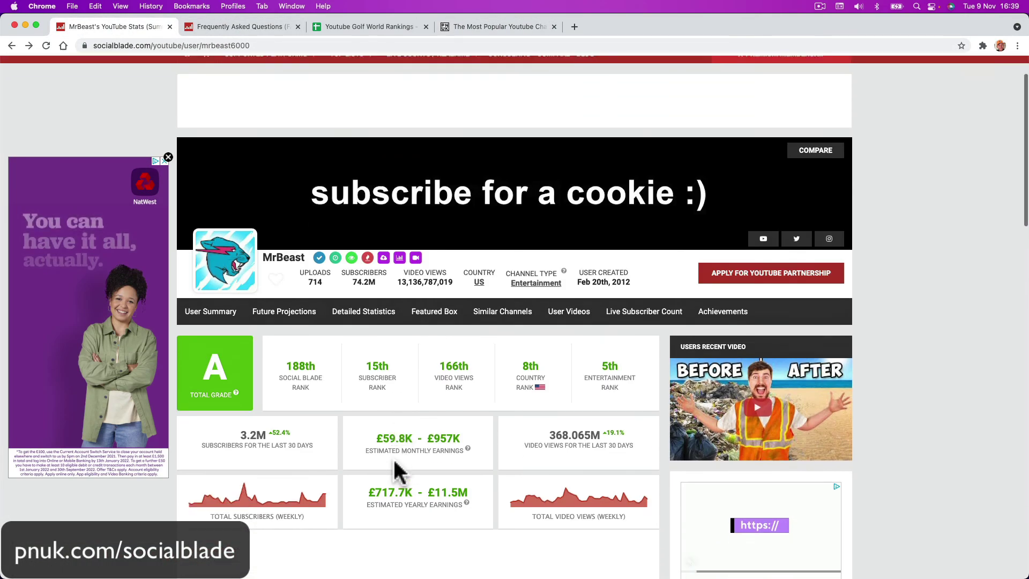
pyautogui.scroll(-1, 395, 469)
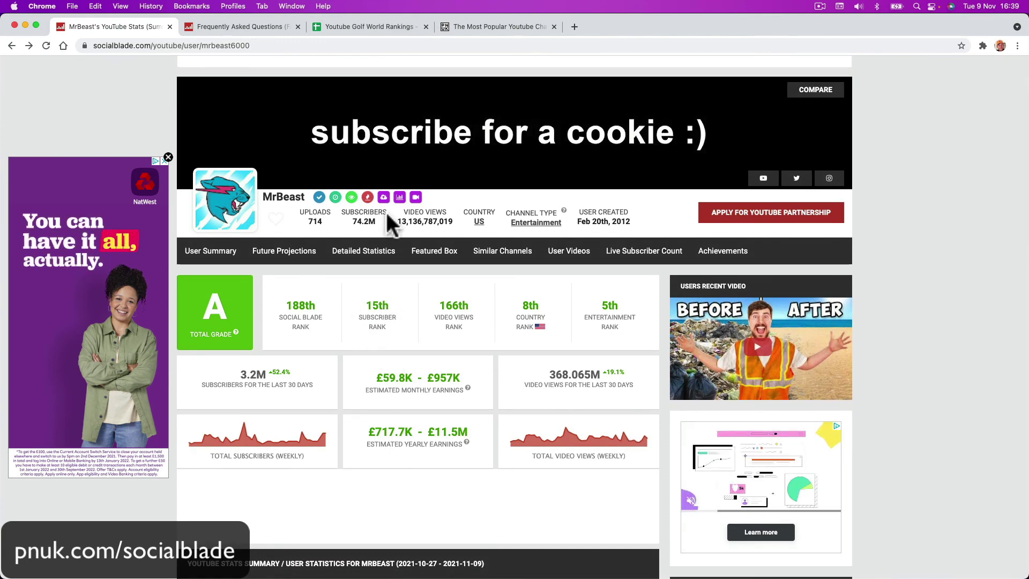
pyautogui.click(379, 27)
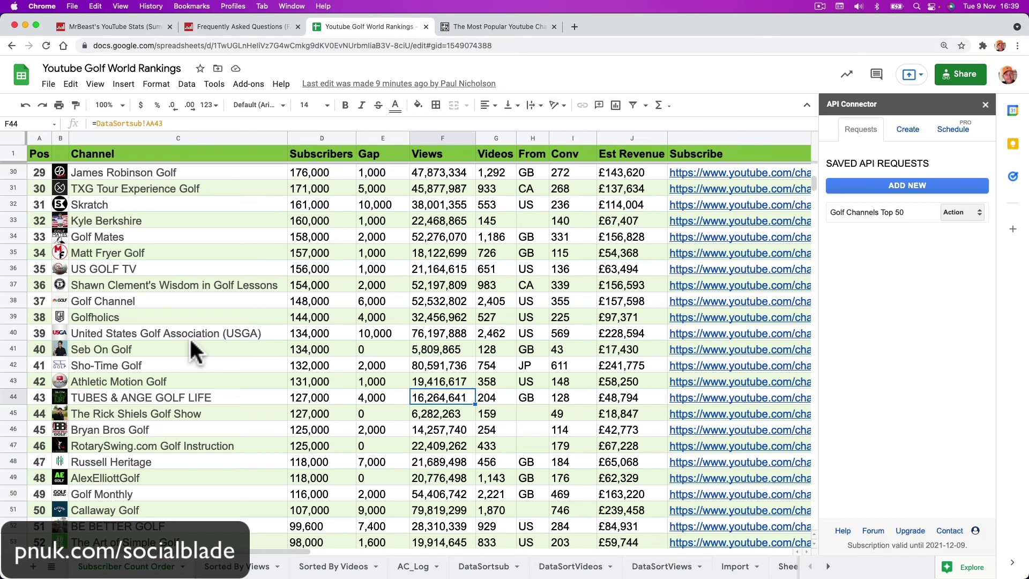
# Compare MrBeast's position in the article's most-watched channels table with the subscriber rank on the MrBeast Social Blade page.
pyautogui.click(479, 28)
pyautogui.scroll(1, 120, 268)
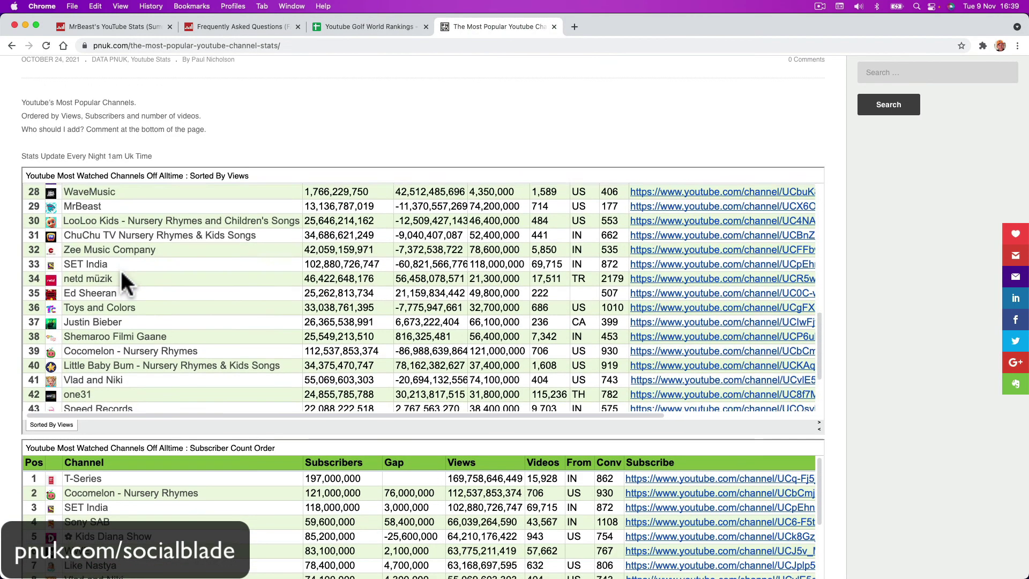
pyautogui.scroll(-1, 120, 268)
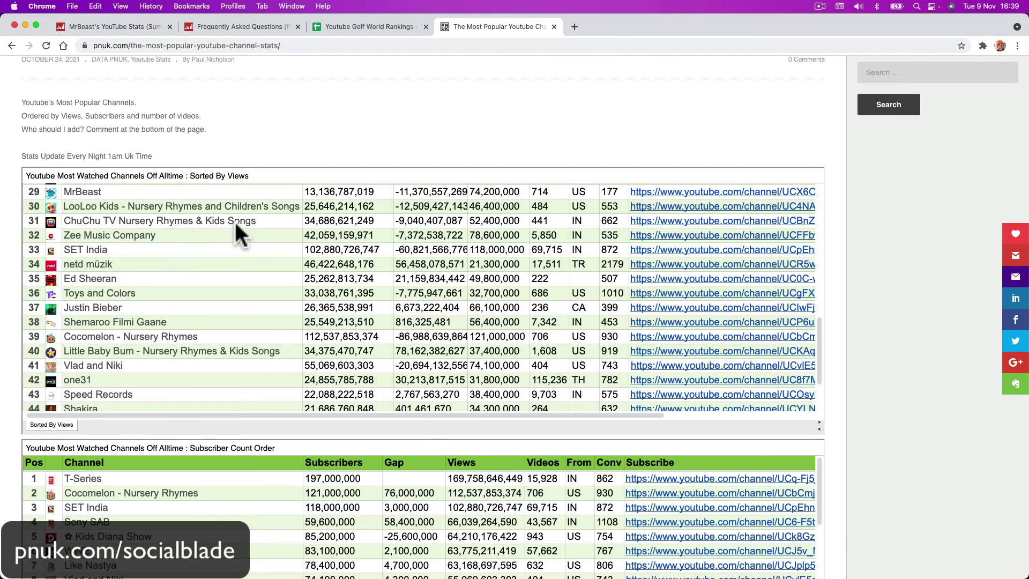
pyautogui.click(110, 26)
pyautogui.moveTo(362, 306); pyautogui.dragTo(401, 318)
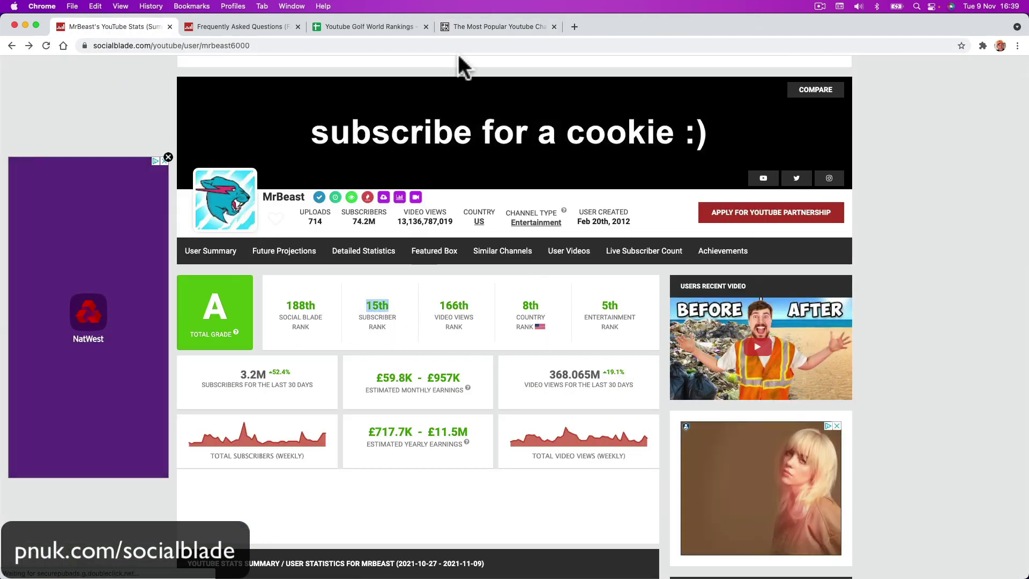
# Return to the most popular YouTube channels article and examine its tables sorted by views, subscriber count and number of videos.
pyautogui.click(464, 29)
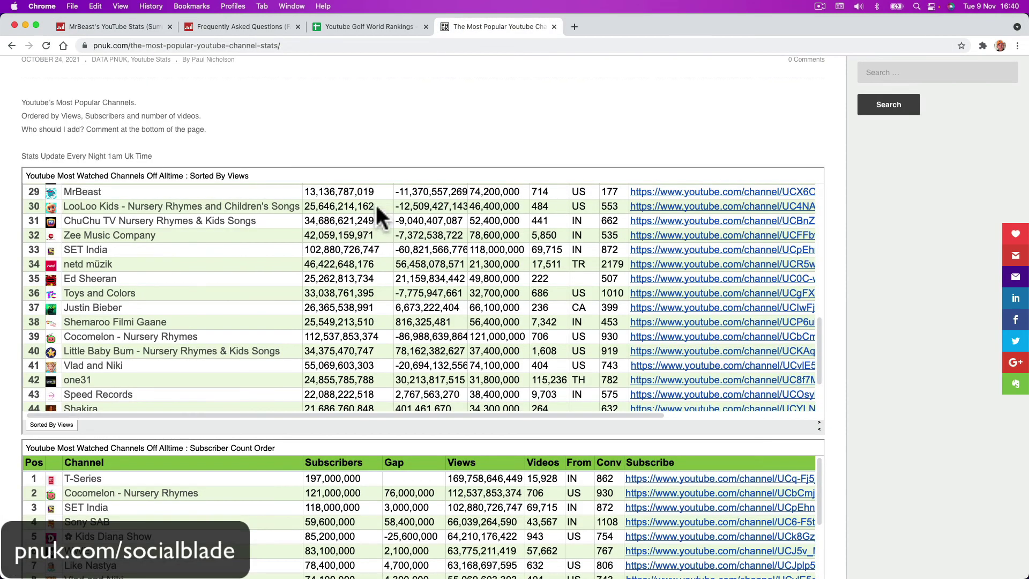
pyautogui.scroll(10, 473, 232)
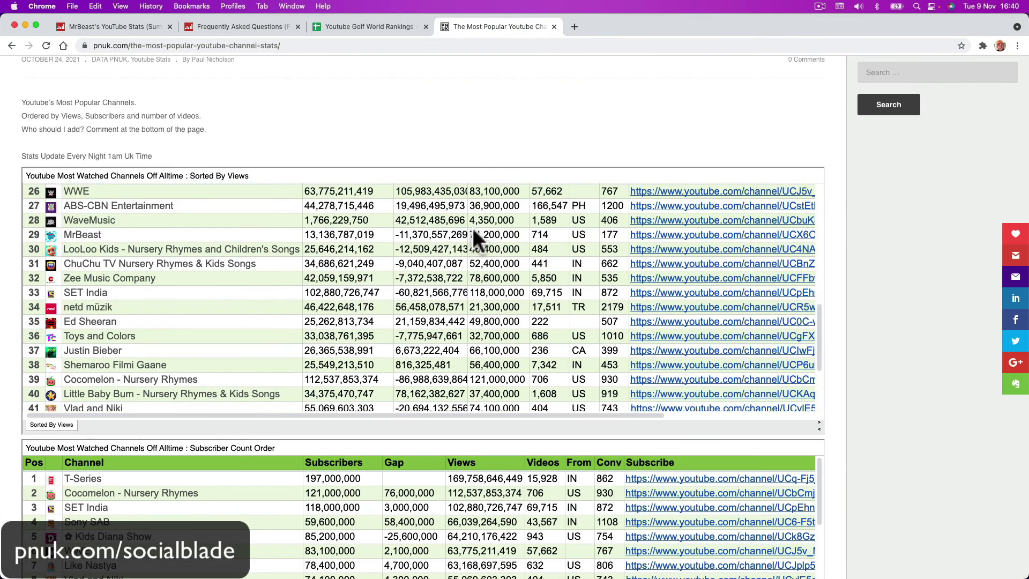
pyautogui.scroll(-10, 472, 230)
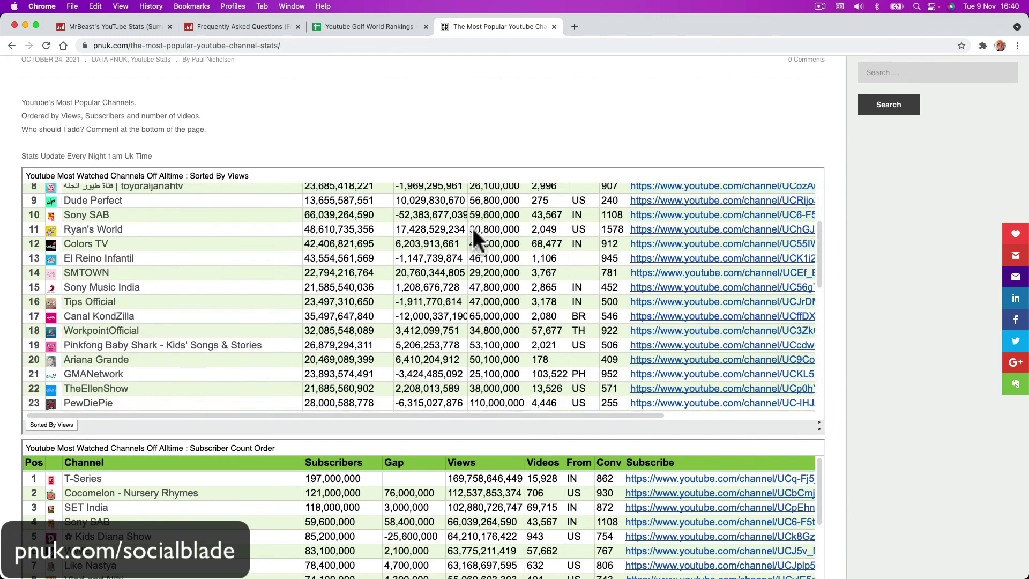
pyautogui.scroll(-3, 432, 429)
pyautogui.scroll(-3, 432, 439)
pyautogui.scroll(5, 432, 438)
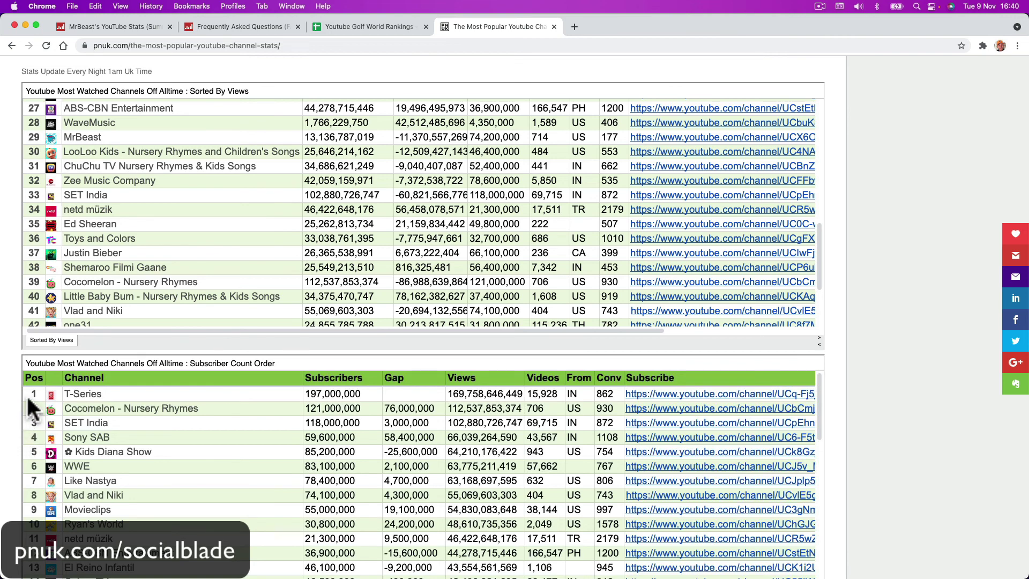
pyautogui.scroll(10, 705, 306)
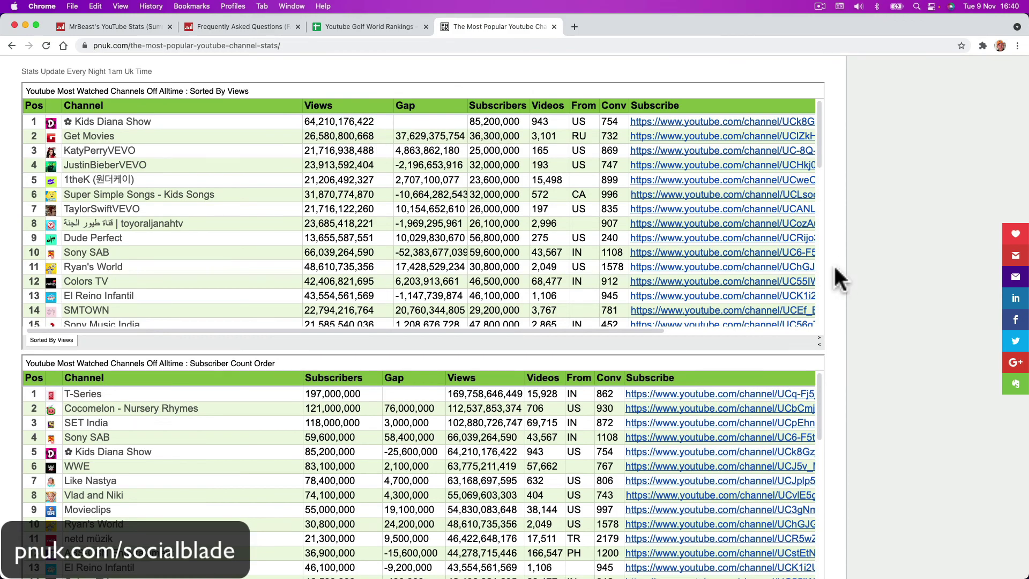
pyautogui.scroll(-10, 834, 264)
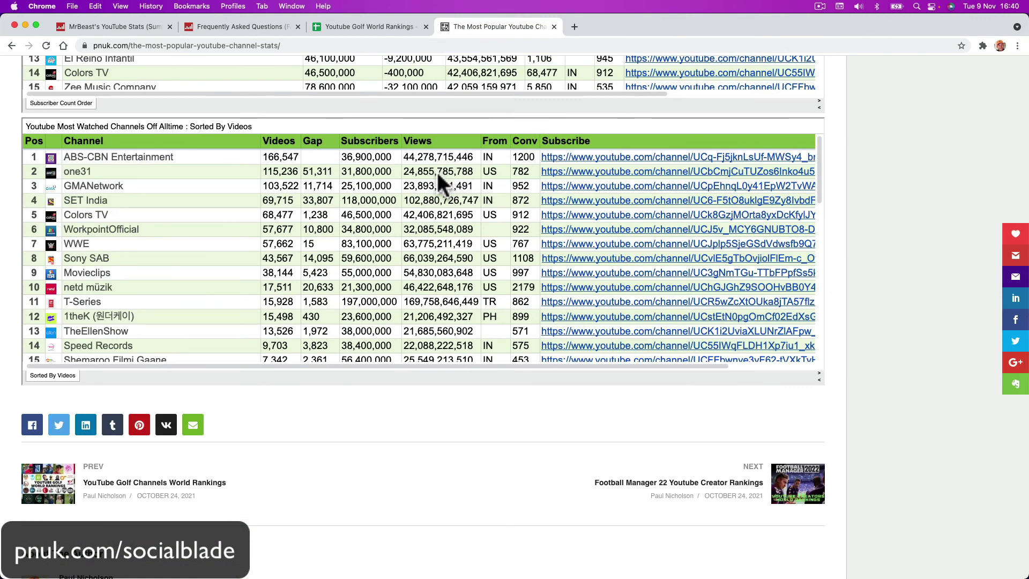
pyautogui.scroll(-10, 438, 172)
pyautogui.scroll(10, 437, 172)
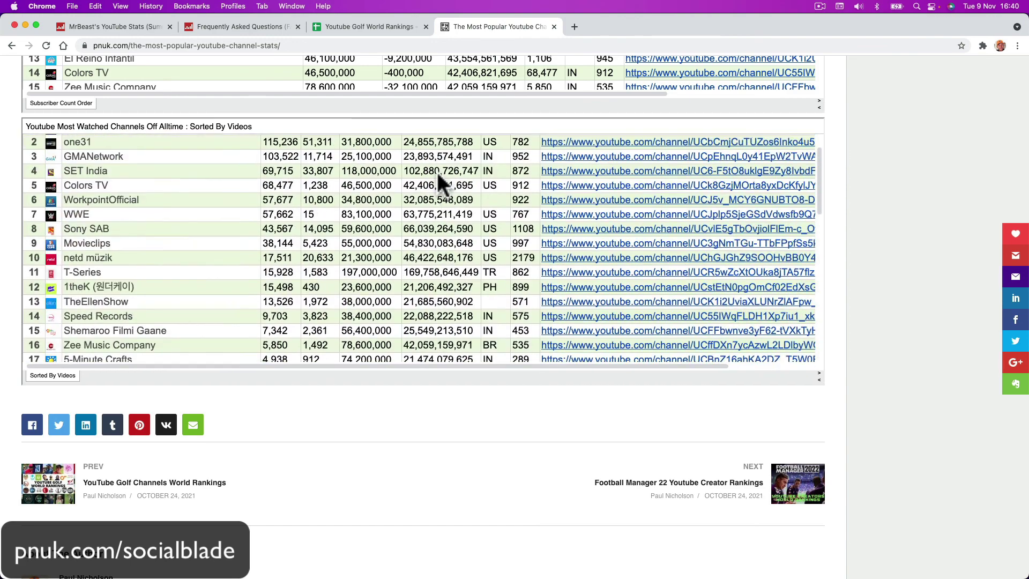
pyautogui.scroll(15, 438, 172)
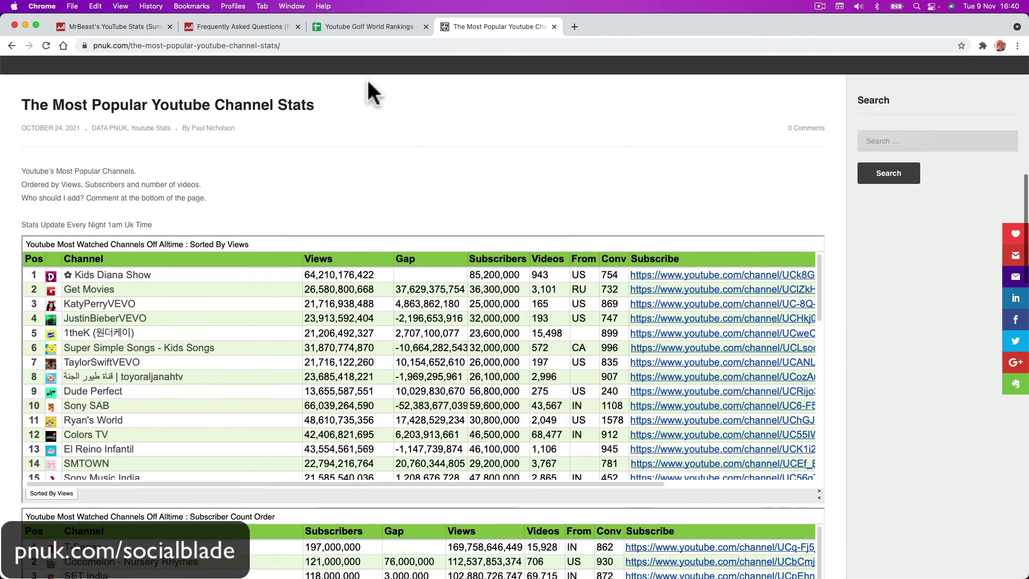
# Switch back to MrBeast's Social Blade page and review the summary figures and monthly gained views and subscribers charts.
pyautogui.click(122, 27)
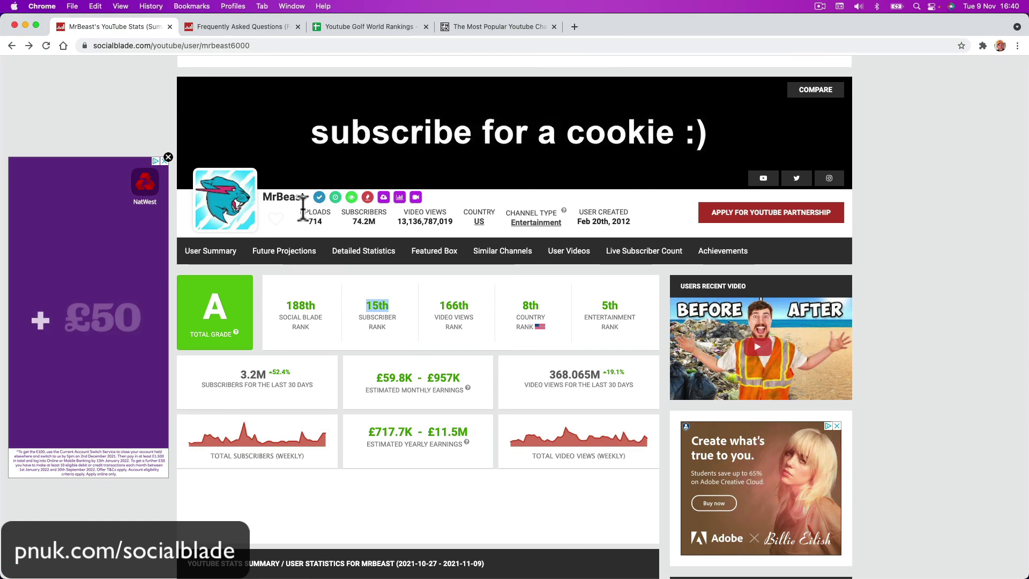
pyautogui.scroll(3, 303, 206)
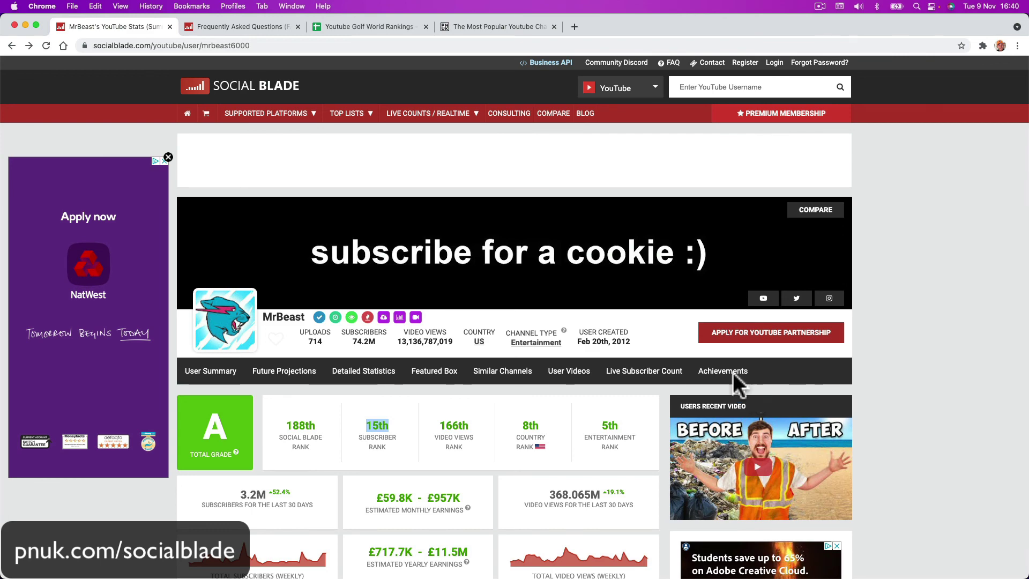
pyautogui.scroll(-3, 540, 485)
pyautogui.scroll(-15, 407, 307)
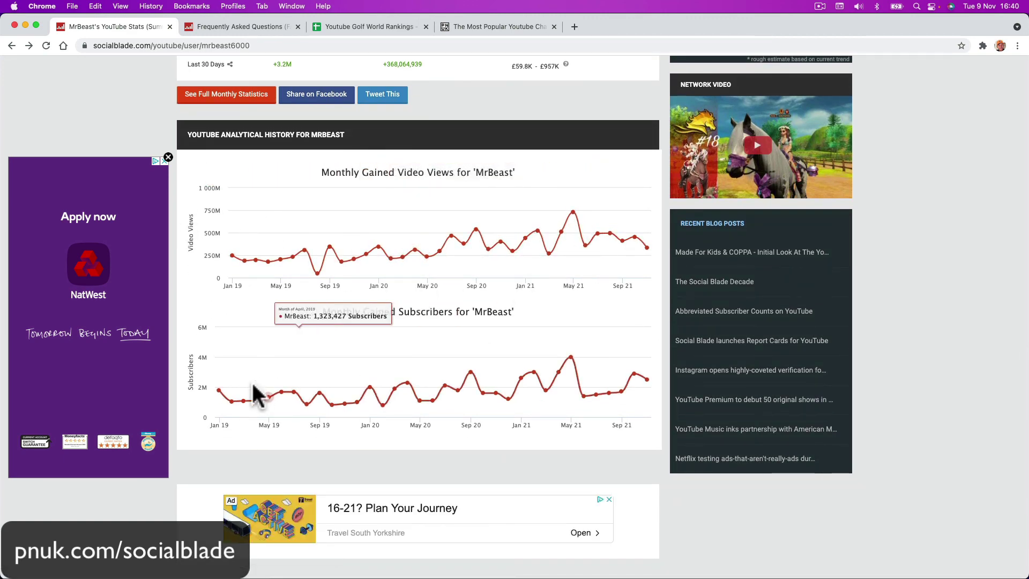
pyautogui.scroll(12, 354, 394)
pyautogui.scroll(1, 348, 378)
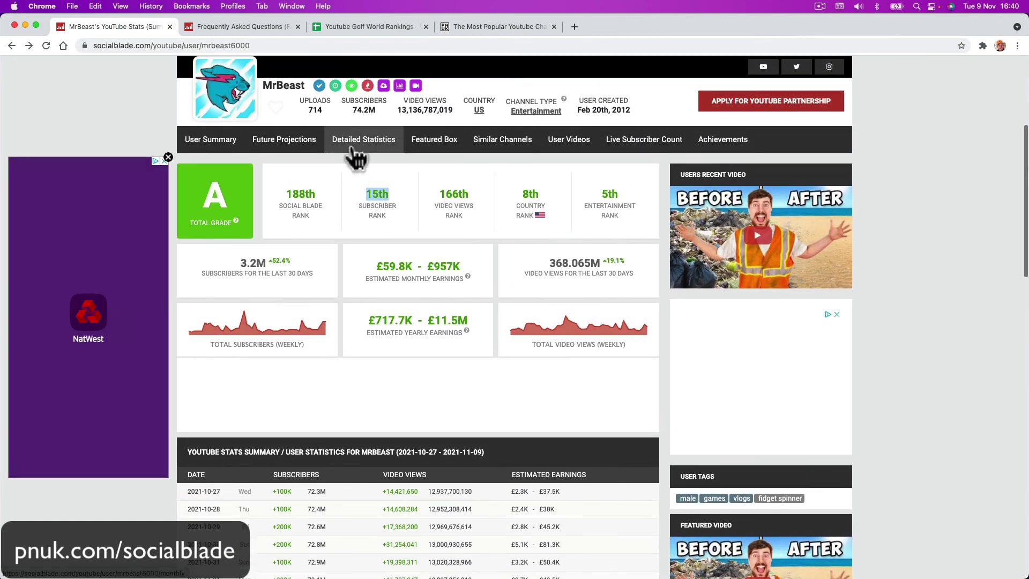
# Open MrBeast's detailed statistics and examine the daily figures and the weekly subscriber and video view graphs.
pyautogui.scroll(-10, 355, 356)
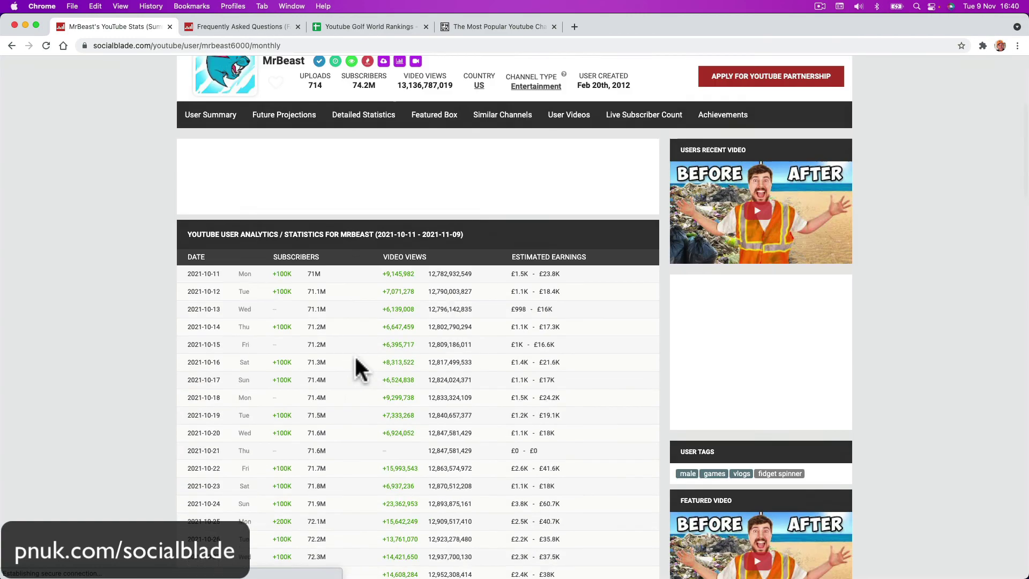
pyautogui.scroll(-3, 355, 356)
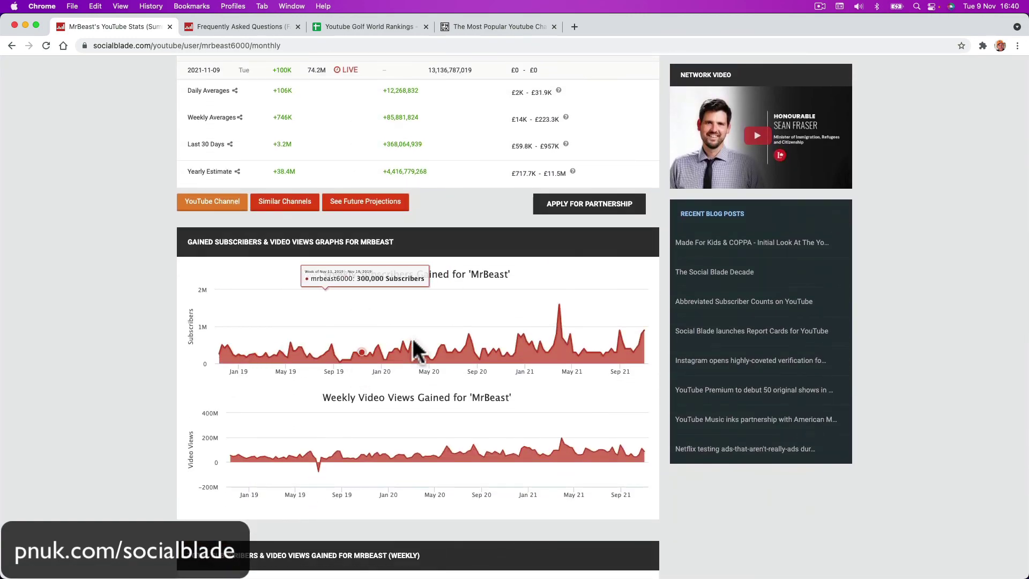
pyautogui.scroll(-7, 548, 380)
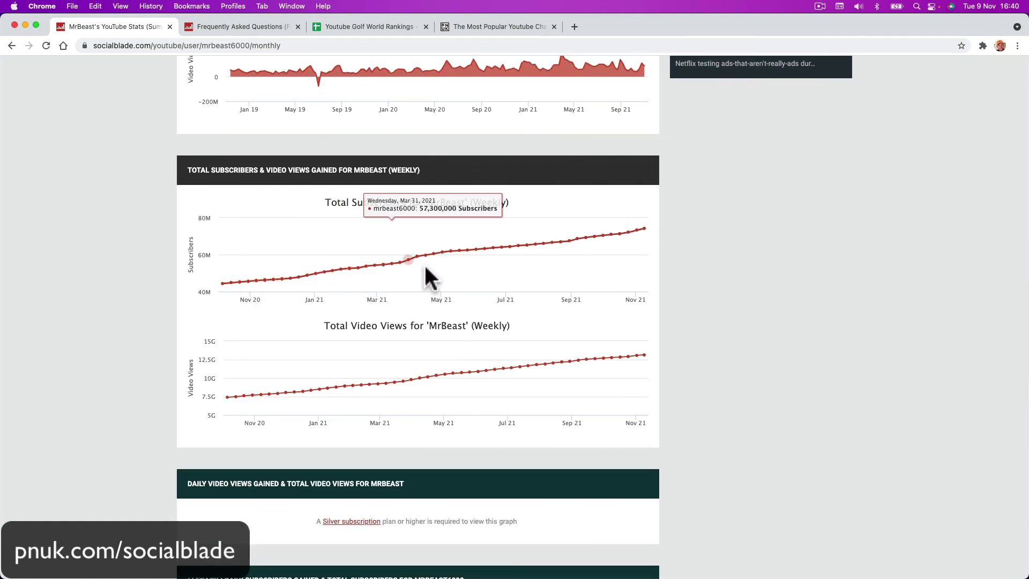
pyautogui.scroll(-1, 429, 281)
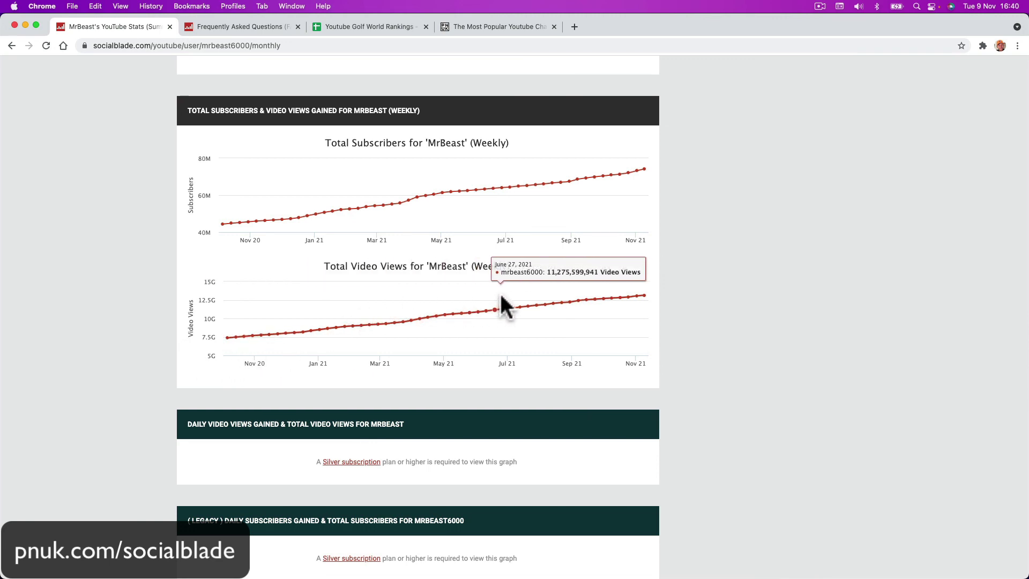
# Zoom the monthly total subscribers graph for MrBeast in twice, narrowing it to about April through September 2021.
pyautogui.scroll(-9, 498, 279)
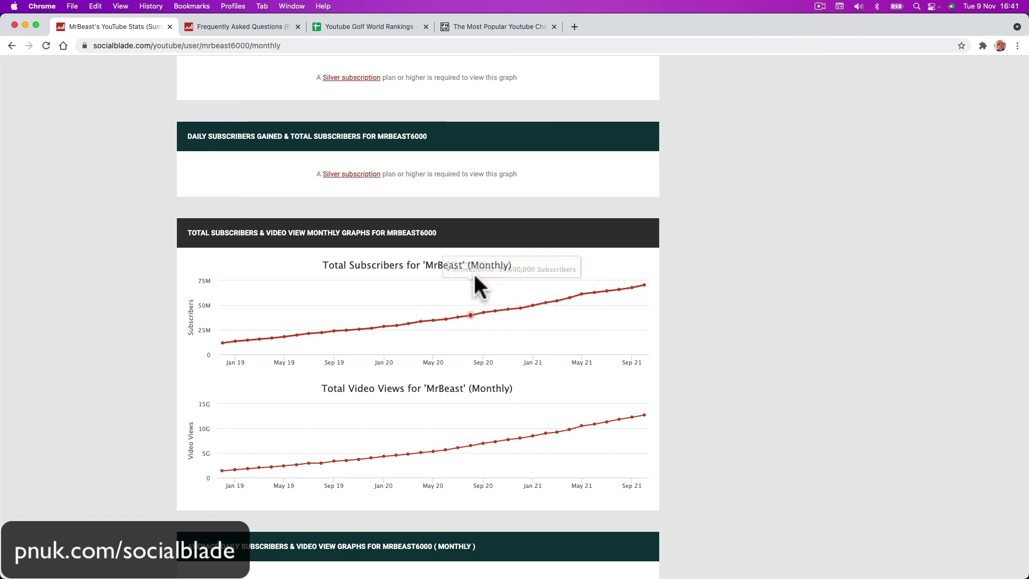
pyautogui.moveTo(478, 282); pyautogui.dragTo(651, 321)
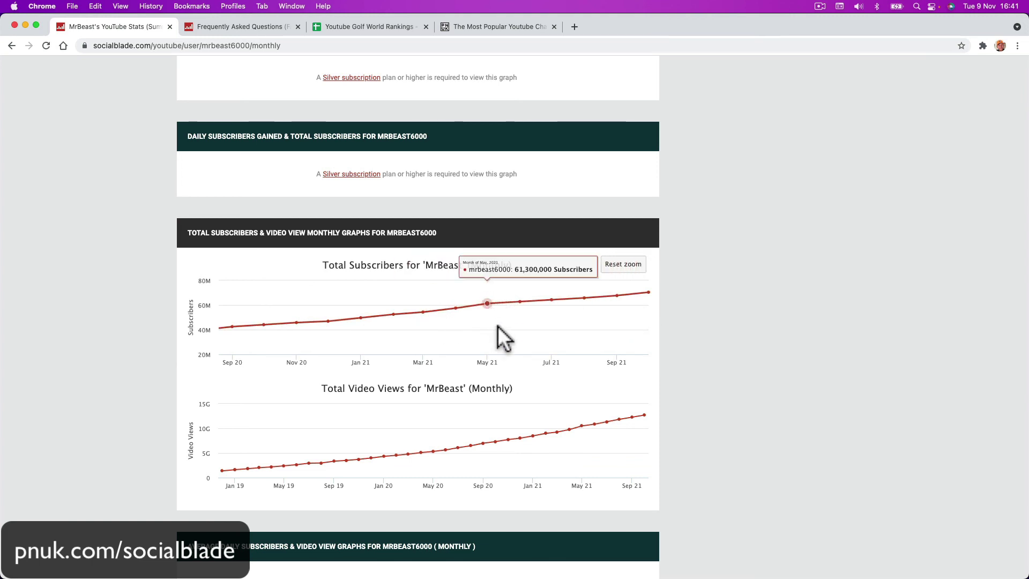
pyautogui.moveTo(632, 329); pyautogui.dragTo(448, 276)
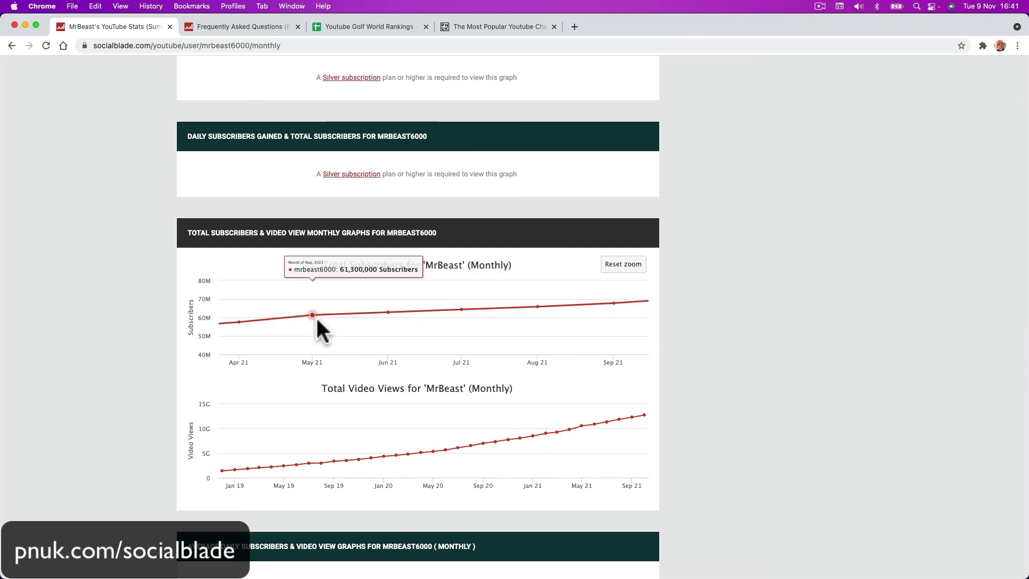